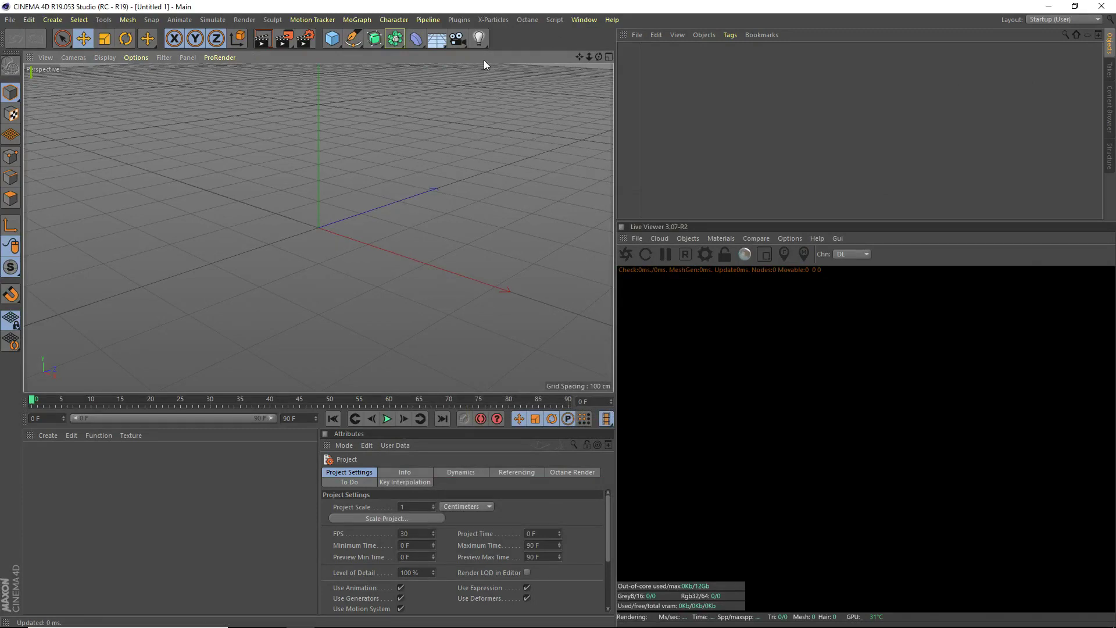
Merge the Crystal Model FBX file into the scene with the default import settings.
{"action": "left_click", "coordinate": [11, 20]}
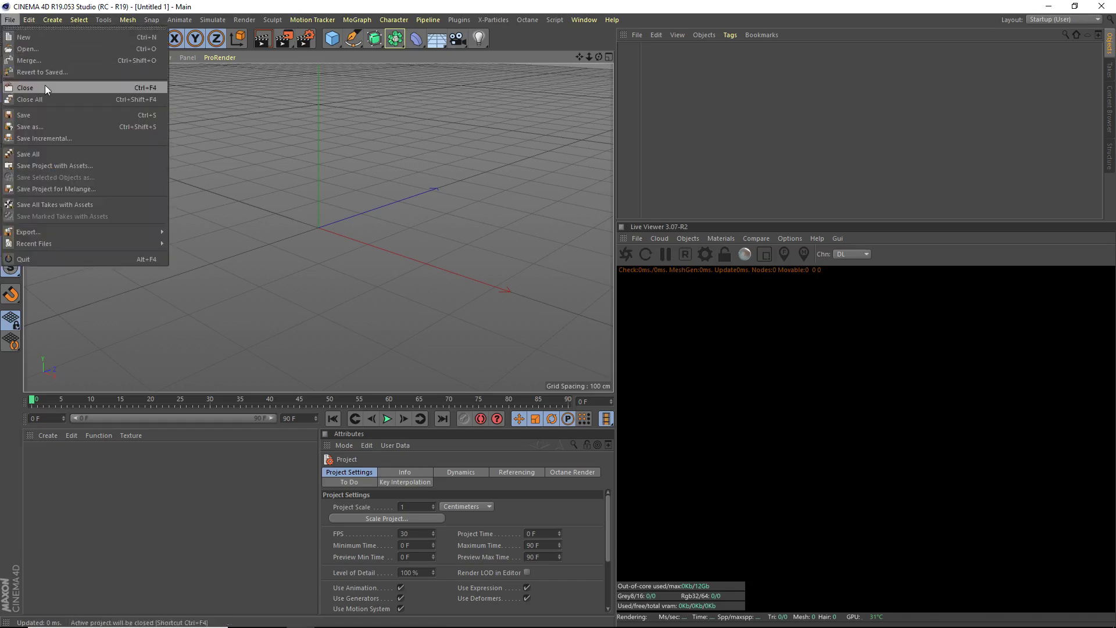
{"action": "left_click", "coordinate": [85, 60]}
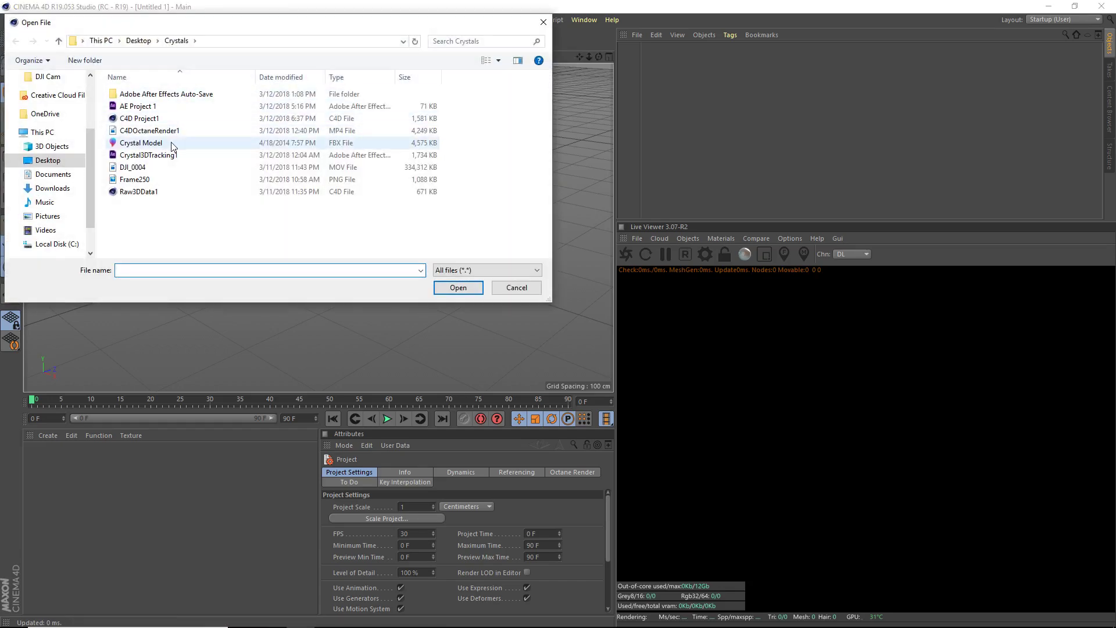
{"action": "double_click", "coordinate": [172, 146]}
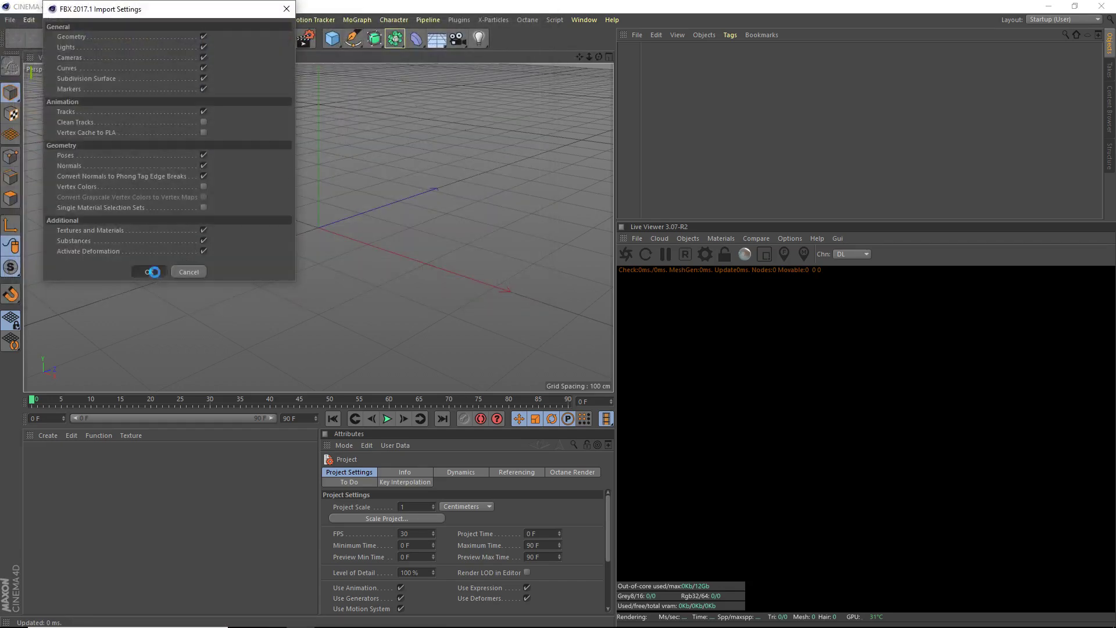
{"action": "left_click", "coordinate": [154, 271]}
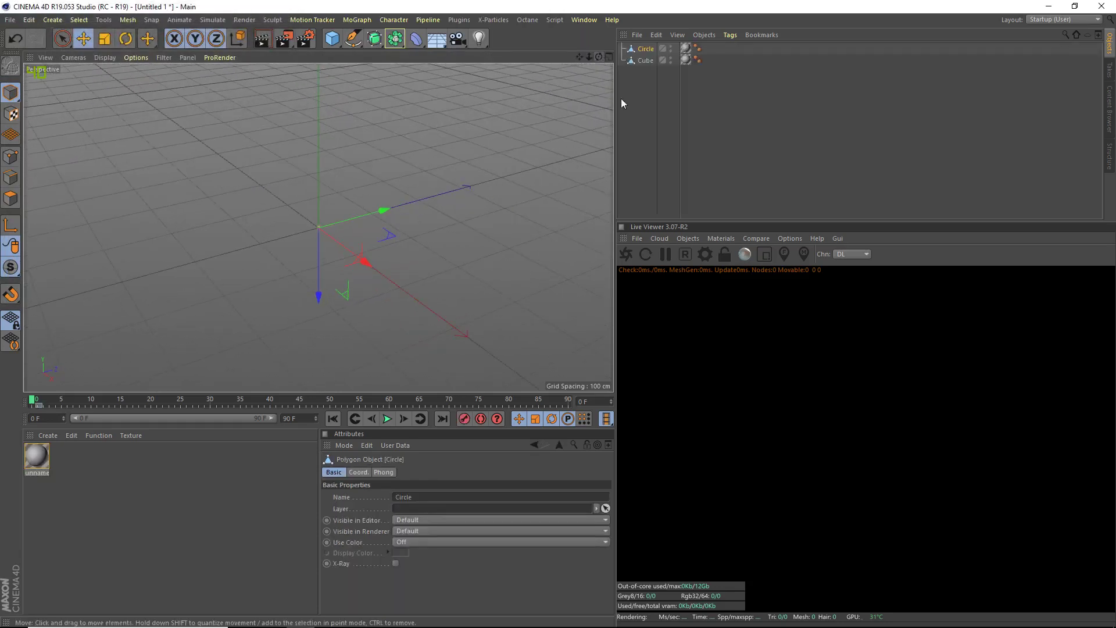
Combine the Circle and Cube objects with Connect Objects + Delete and rename the resulting object Crystal.
{"action": "left_click", "coordinate": [645, 60], "text": "ctrl"}
{"action": "right_click", "coordinate": [639, 64]}
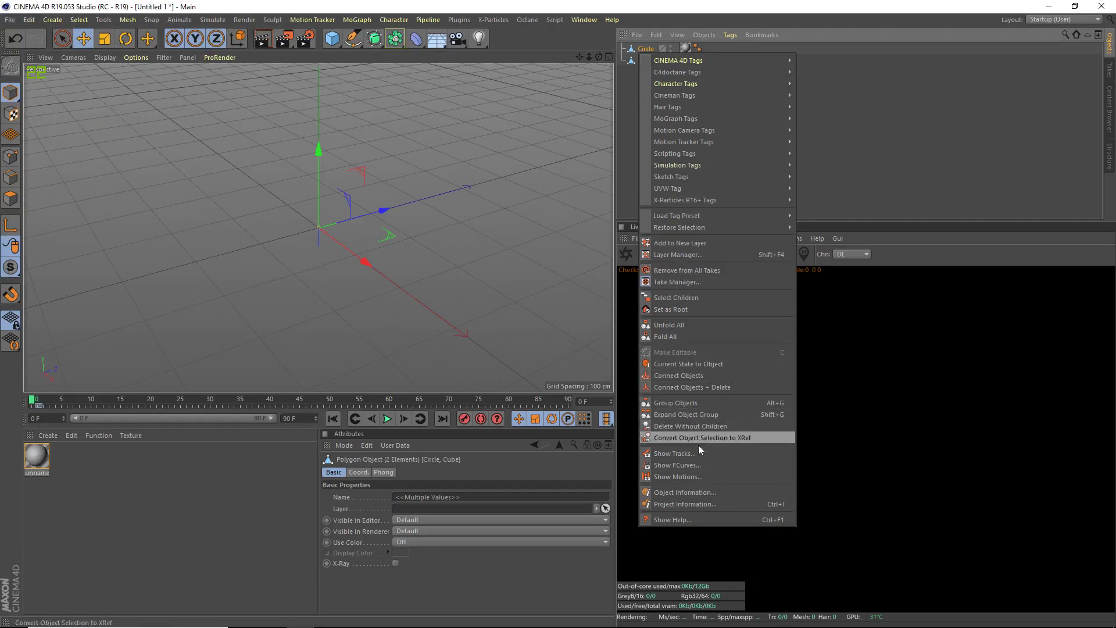
{"action": "left_click", "coordinate": [693, 388]}
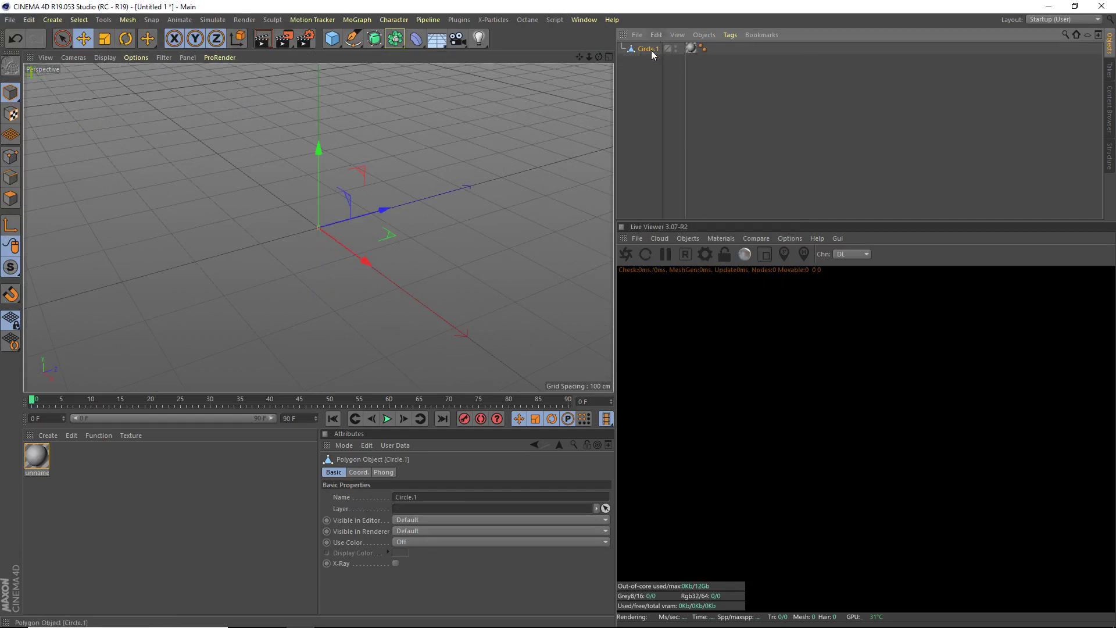
{"action": "double_click", "coordinate": [650, 49]}
{"action": "type", "text": "Crystal"}
{"action": "key", "text": "Return"}
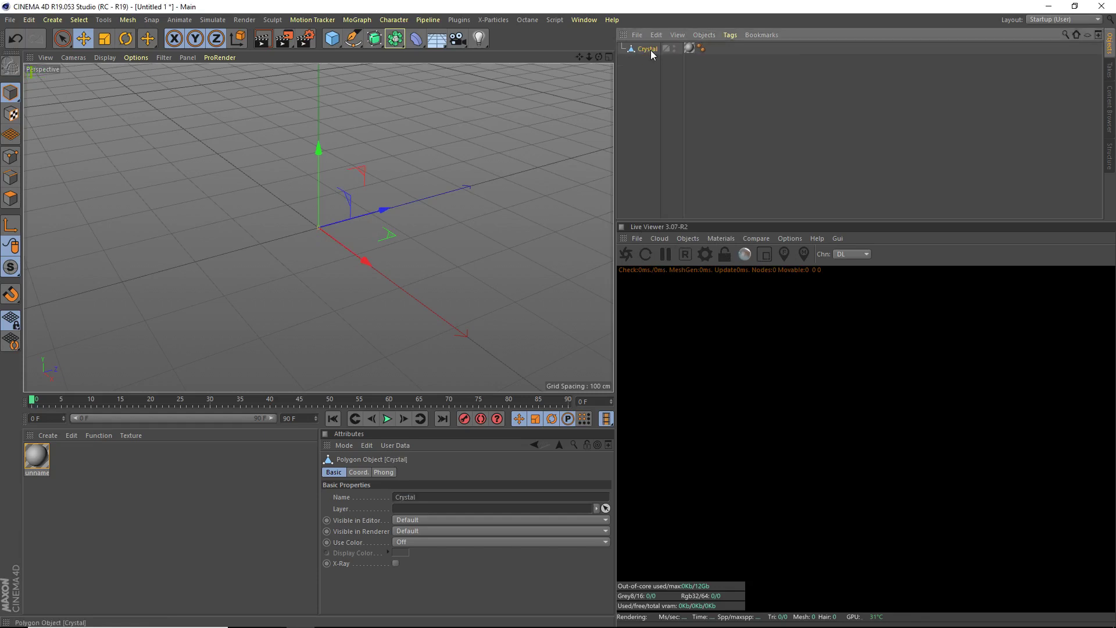
Scale the Crystal object to 100 on the X, Y and Z axes.
{"action": "scroll", "coordinate": [328, 189], "scroll_direction": "up", "scroll_amount": 6}
{"action": "left_click_drag", "start_coordinate": [300, 278], "coordinate": [305, 275], "text": "alt"}
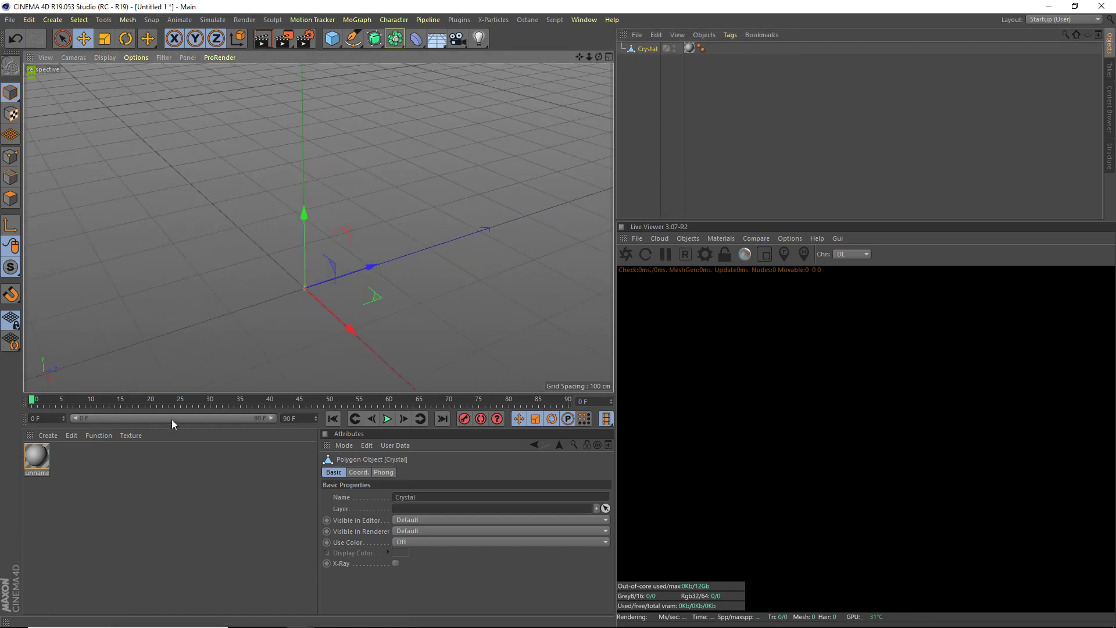
{"action": "left_click", "coordinate": [358, 472]}
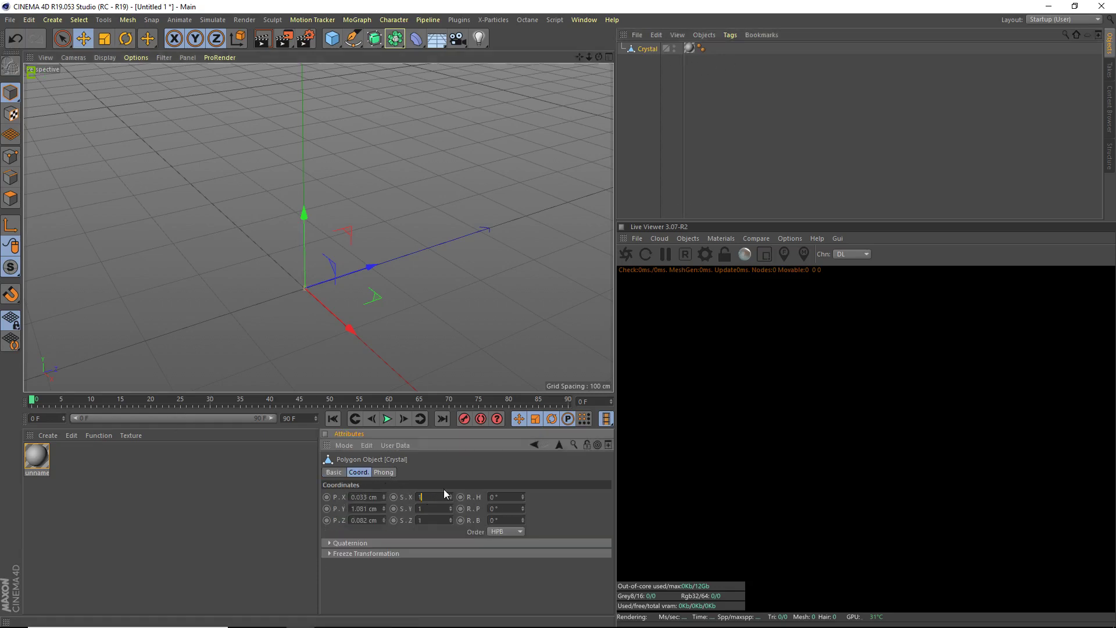
{"action": "type", "text": "00"}
{"action": "key", "text": "Return"}
{"action": "left_click", "coordinate": [437, 507]}
{"action": "type", "text": "00"}
{"action": "key", "text": "Return"}
{"action": "left_click", "coordinate": [436, 518]}
{"action": "type", "text": "00"}
{"action": "key", "text": "Return"}
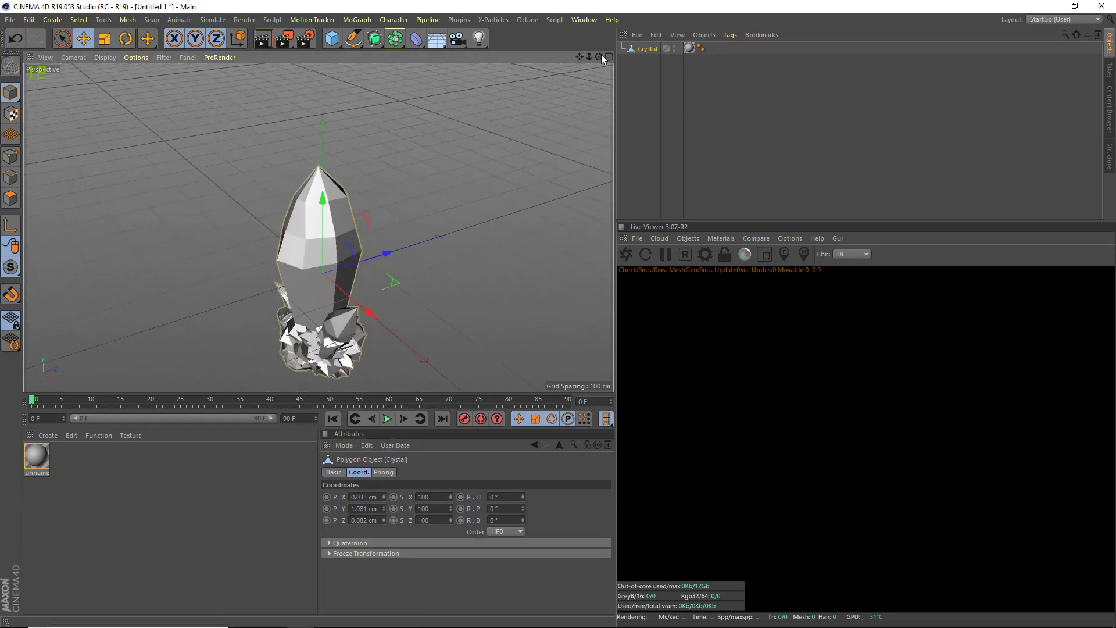
Raise the crystal along Y to about 215 cm so its base sits at the grid floor.
{"action": "mouse_move", "coordinate": [599, 57]}
{"action": "left_mouse_down"}
{"action": "mouse_move", "coordinate": [506, 26]}
{"action": "mouse_move", "coordinate": [595, 59]}
{"action": "left_mouse_up"}
{"action": "scroll", "coordinate": [236, 241], "scroll_direction": "down", "scroll_amount": 3}
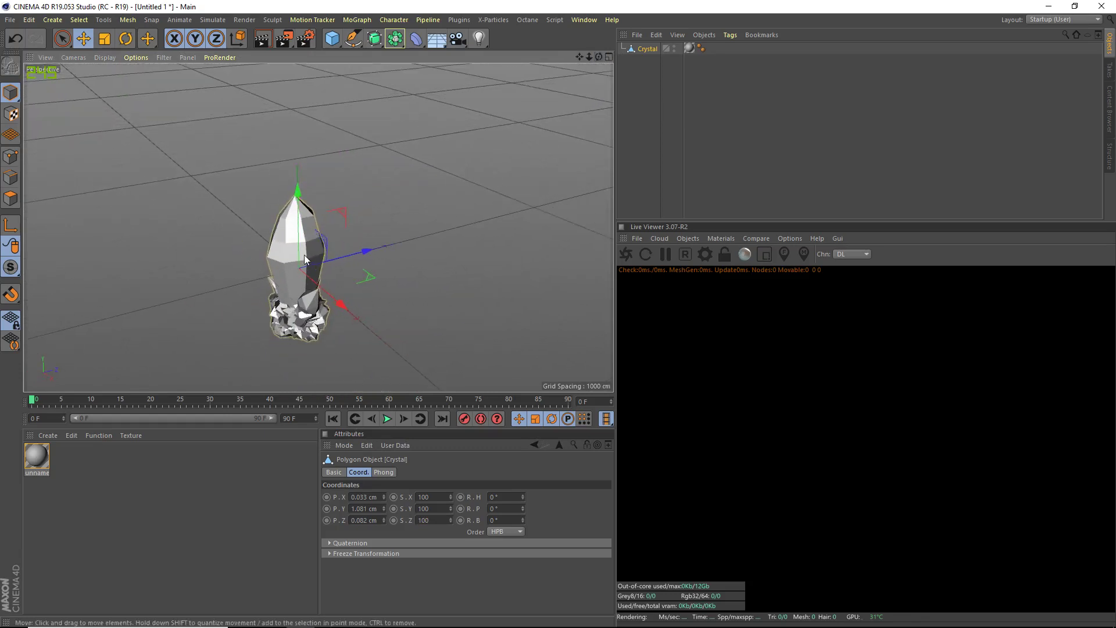
{"action": "left_click_drag", "start_coordinate": [304, 254], "coordinate": [305, 179]}
{"action": "mouse_move", "coordinate": [598, 57]}
{"action": "left_mouse_down"}
{"action": "mouse_move", "coordinate": [657, 31]}
{"action": "mouse_move", "coordinate": [593, 61]}
{"action": "left_mouse_up"}
{"action": "left_click_drag", "start_coordinate": [284, 185], "coordinate": [285, 174]}
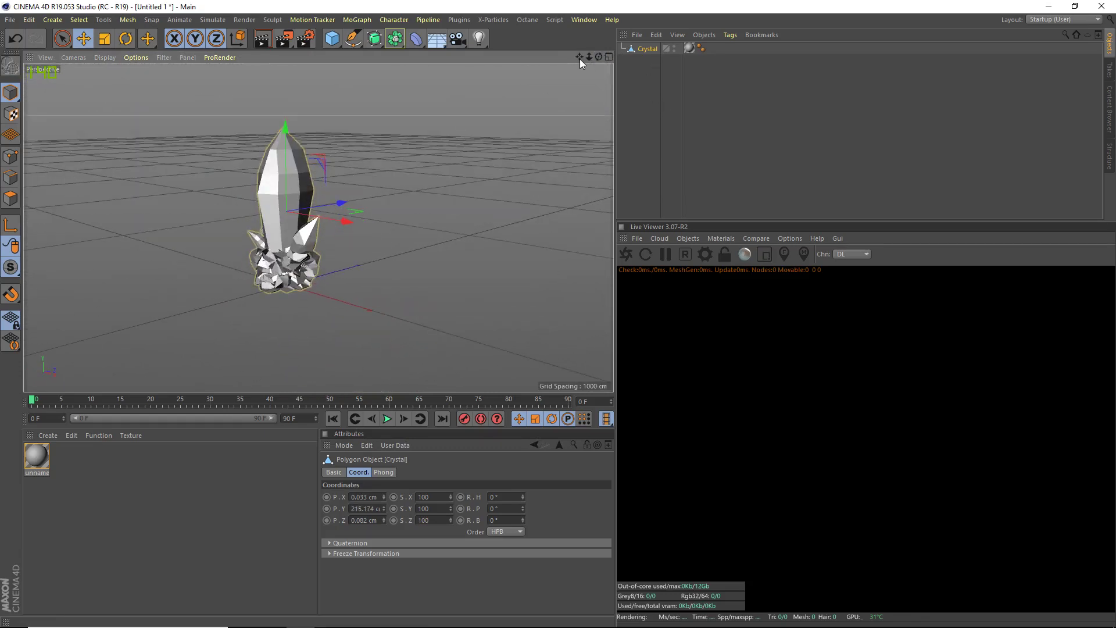
{"action": "left_click_drag", "start_coordinate": [579, 57], "coordinate": [520, 123]}
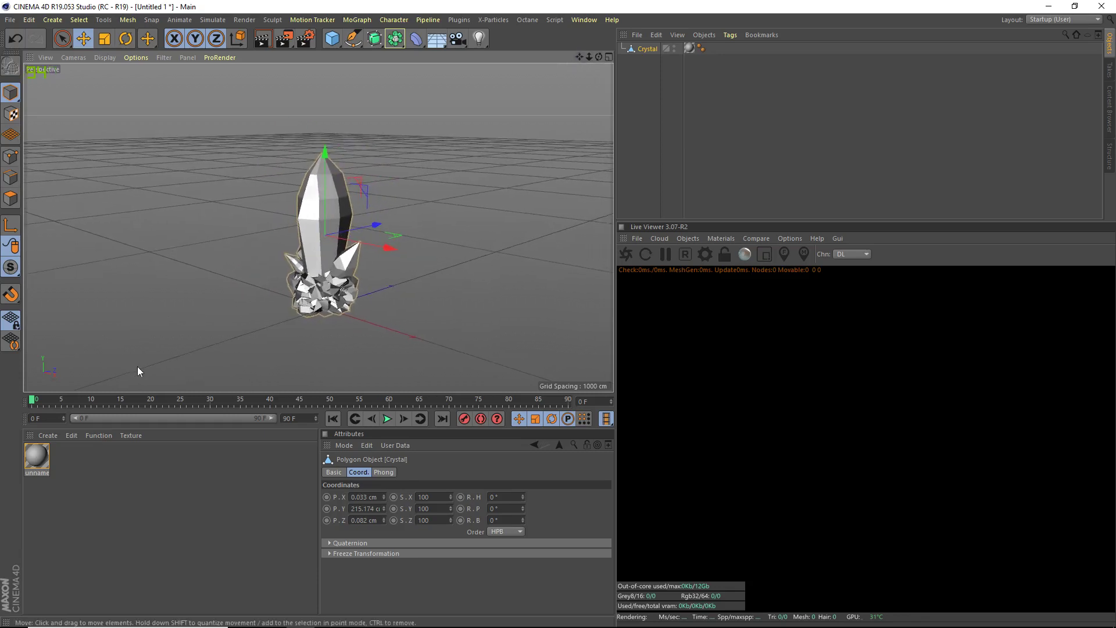
Delete the material that was imported with the crystal model.
{"action": "left_click", "coordinate": [37, 456]}
{"action": "key", "text": "Delete"}
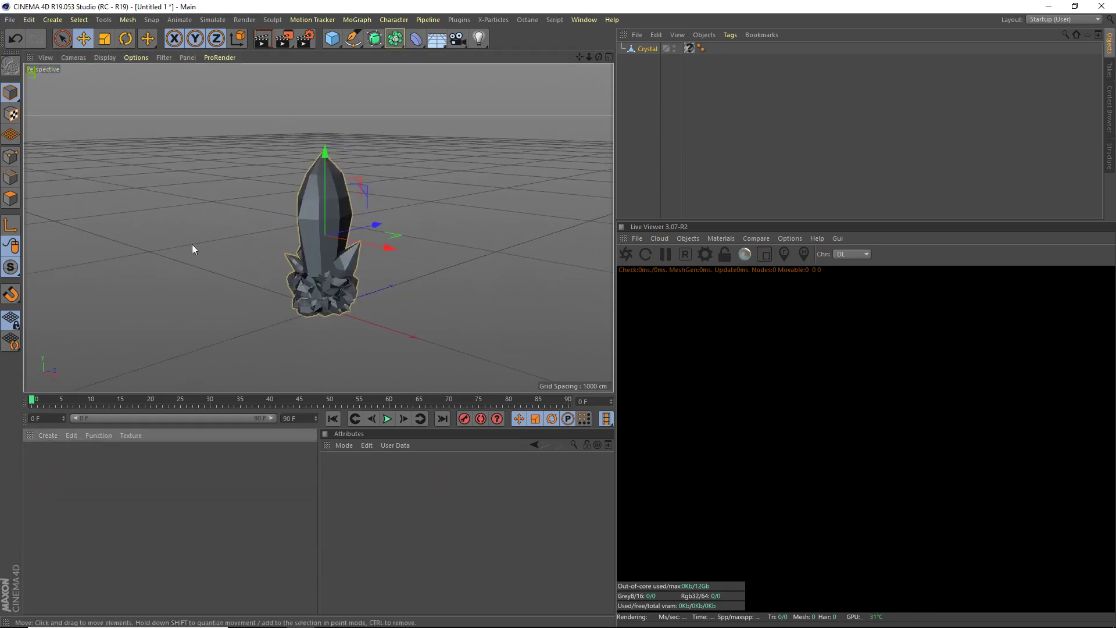
Switch the Octane render kernel to Pathtracing with 16000 max samples.
{"action": "left_click", "coordinate": [526, 20]}
{"action": "left_click", "coordinate": [534, 63]}
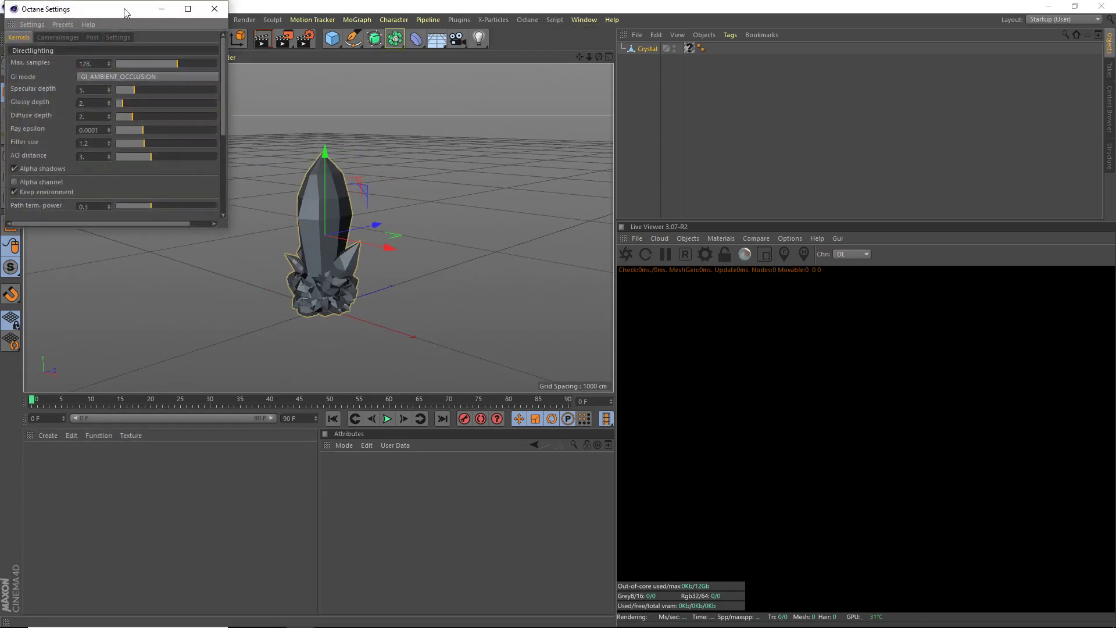
{"action": "left_click_drag", "start_coordinate": [125, 13], "coordinate": [367, 63]}
{"action": "left_click", "coordinate": [312, 104]}
{"action": "left_click", "coordinate": [285, 134]}
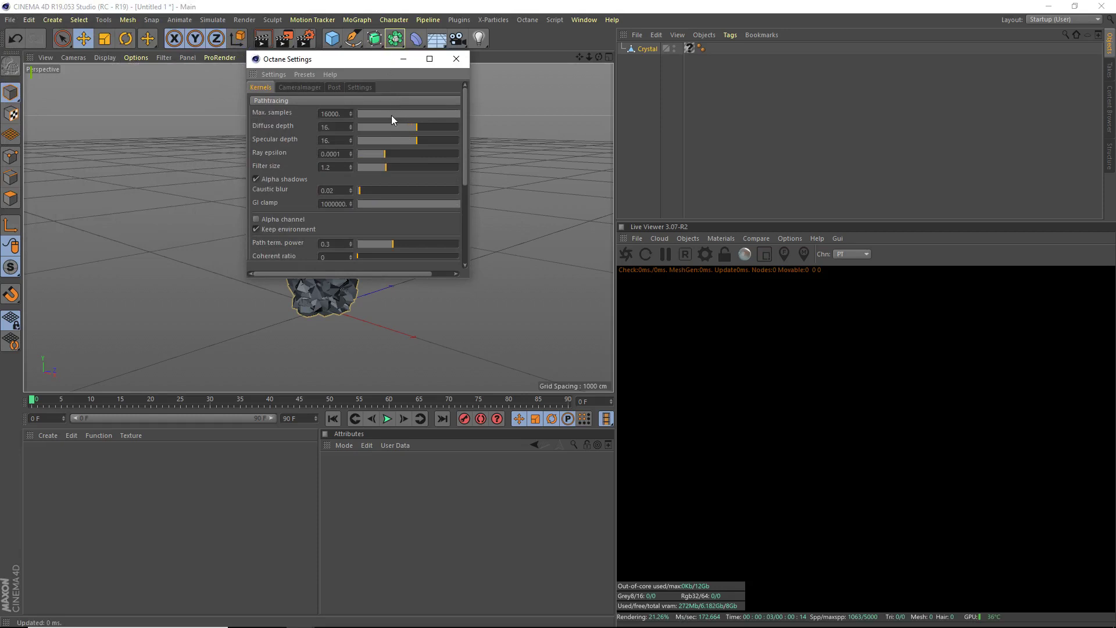
Adjust the kernel's diffuse and specular depth, and set parallel samples to 15 and max tile samples to 32.
{"action": "left_click_drag", "start_coordinate": [421, 131], "coordinate": [391, 129]}
{"action": "mouse_move", "coordinate": [416, 141]}
{"action": "left_mouse_down"}
{"action": "mouse_move", "coordinate": [467, 167]}
{"action": "mouse_move", "coordinate": [475, 199]}
{"action": "mouse_move", "coordinate": [492, 187]}
{"action": "left_mouse_up"}
{"action": "left_click", "coordinate": [457, 183]}
{"action": "left_click", "coordinate": [455, 196]}
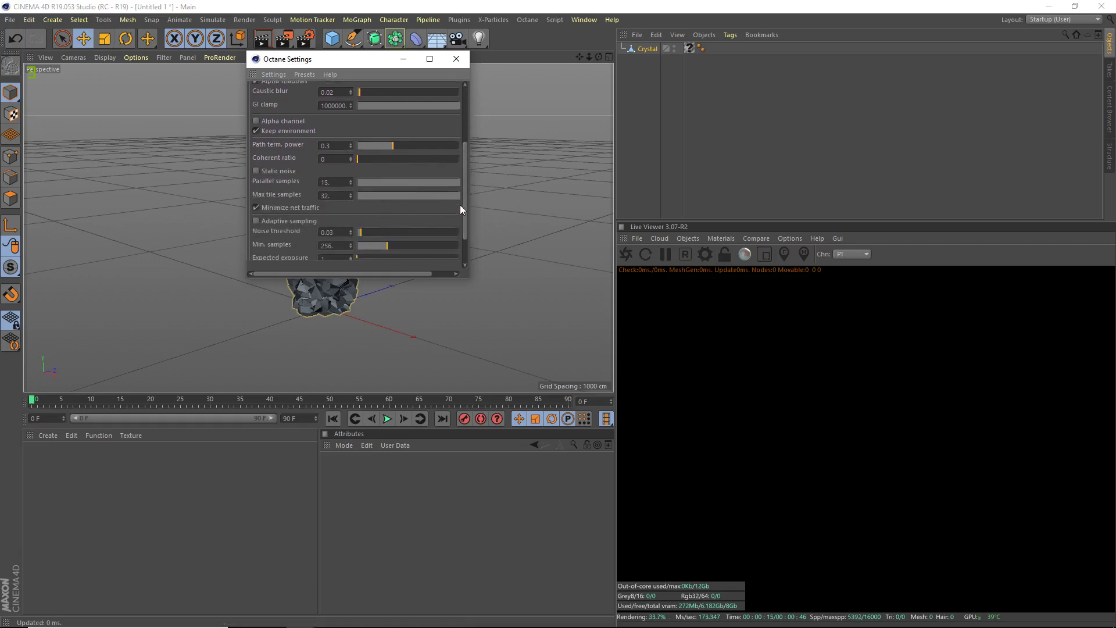
{"action": "left_click_drag", "start_coordinate": [464, 204], "coordinate": [443, 247]}
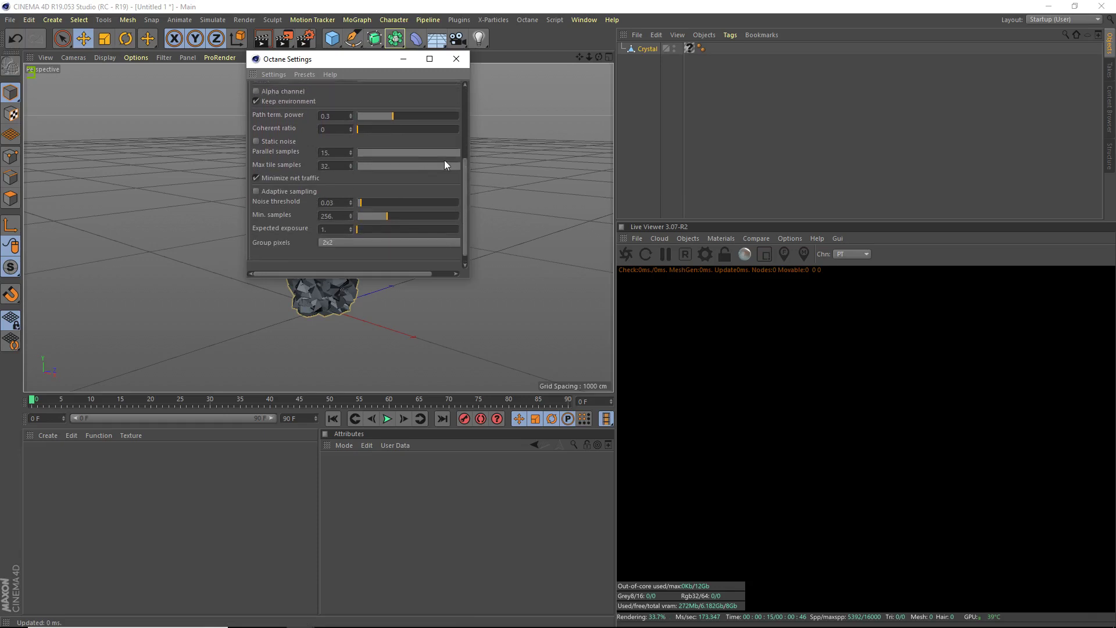
{"action": "left_click_drag", "start_coordinate": [464, 184], "coordinate": [398, 84]}
Enable Octane post effects with bloom power about 14.17, glare power about 5.72 and ray amount 6.
{"action": "left_click", "coordinate": [334, 87]}
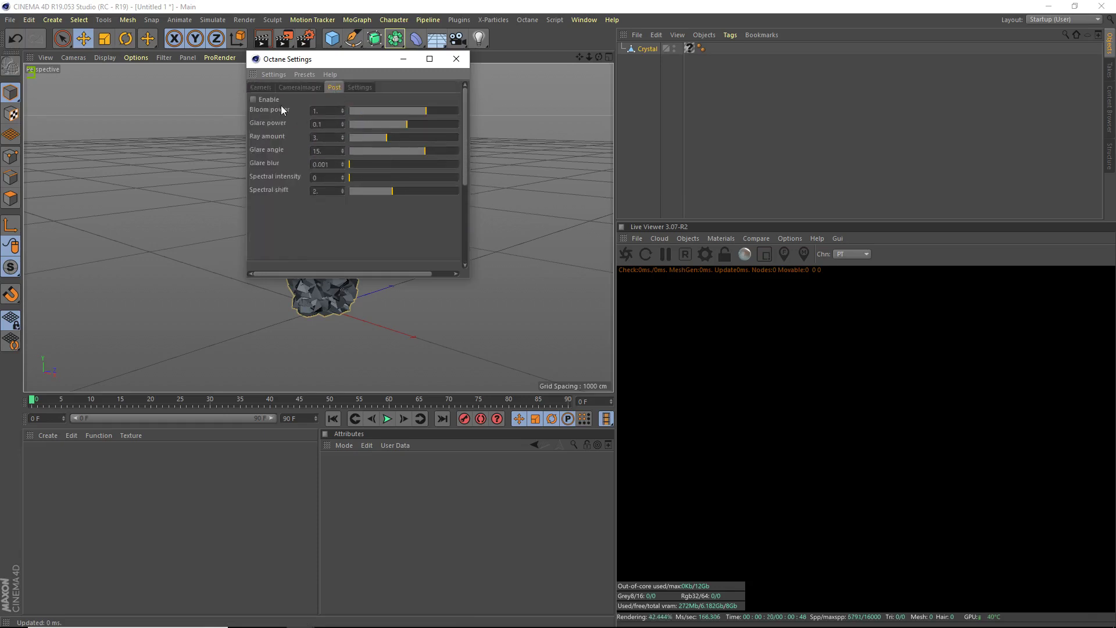
{"action": "left_click", "coordinate": [445, 111]}
{"action": "left_click_drag", "start_coordinate": [417, 124], "coordinate": [438, 128]}
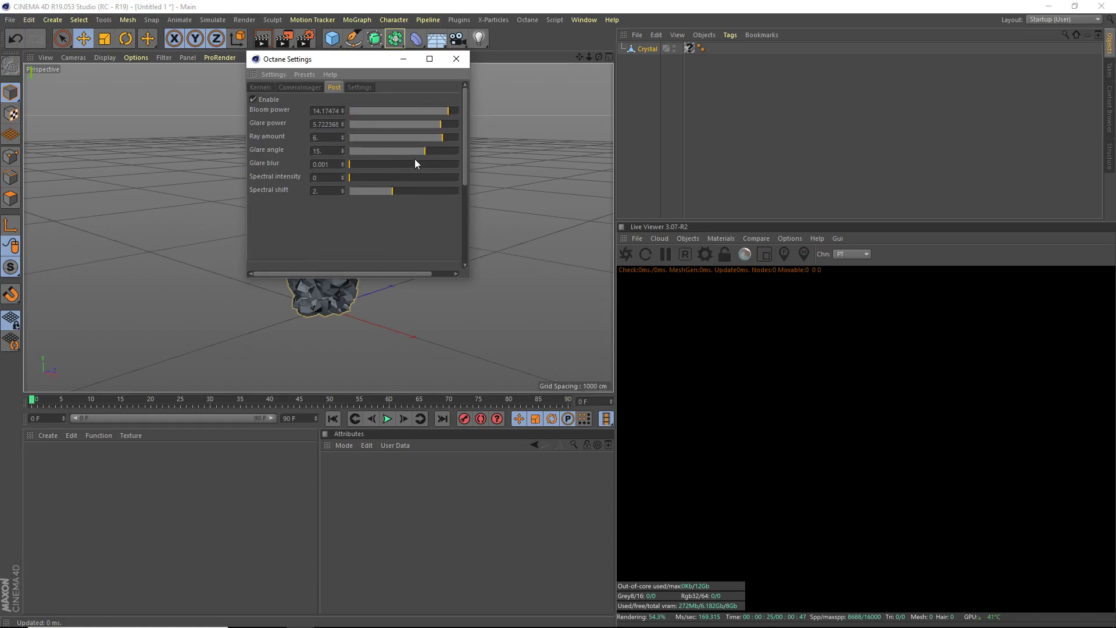
Set the Octane device render priority to PRIORITY_HIGH.
{"action": "left_click", "coordinate": [350, 87]}
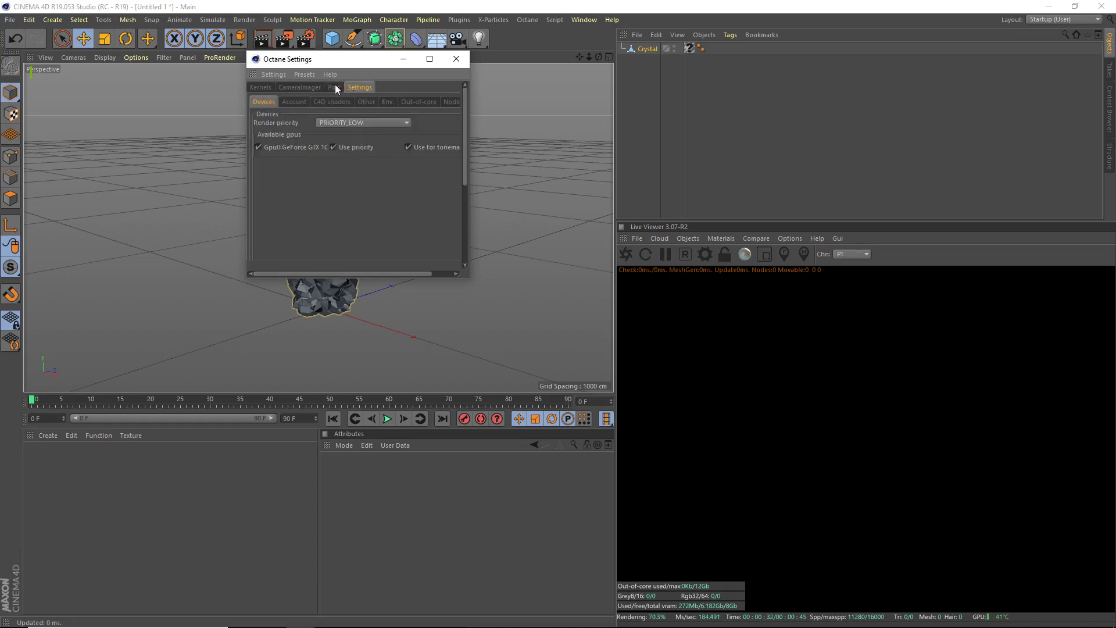
{"action": "left_click", "coordinate": [350, 123]}
{"action": "left_click", "coordinate": [351, 155]}
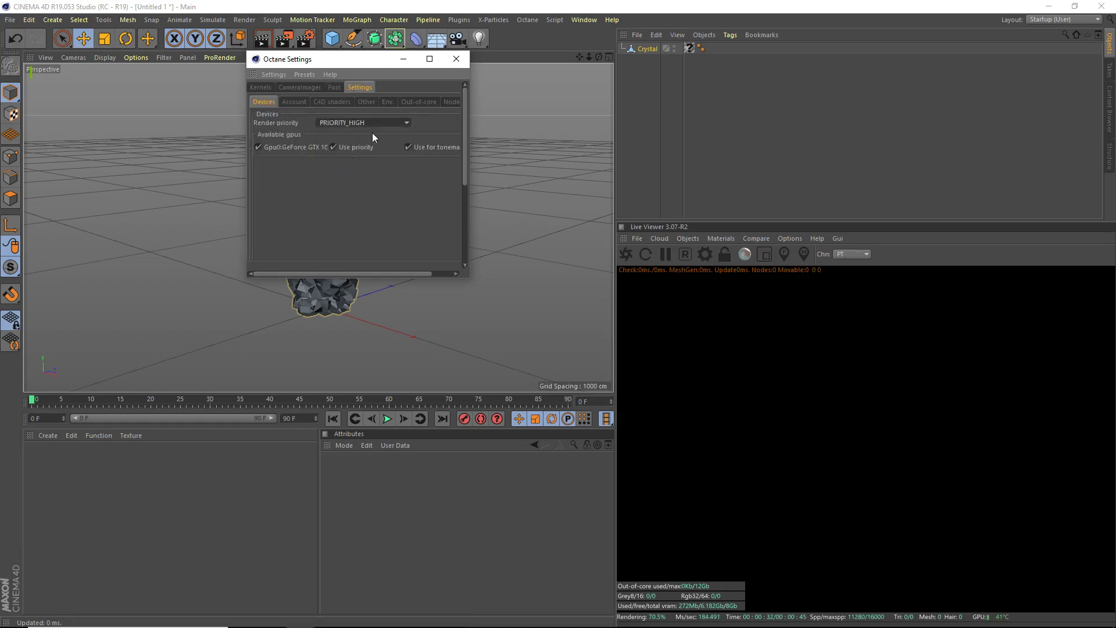
Set the post effects' glare blur to 0.2 and close the Octane settings.
{"action": "left_click", "coordinate": [332, 88]}
{"action": "left_click_drag", "start_coordinate": [451, 58], "coordinate": [452, 59]}
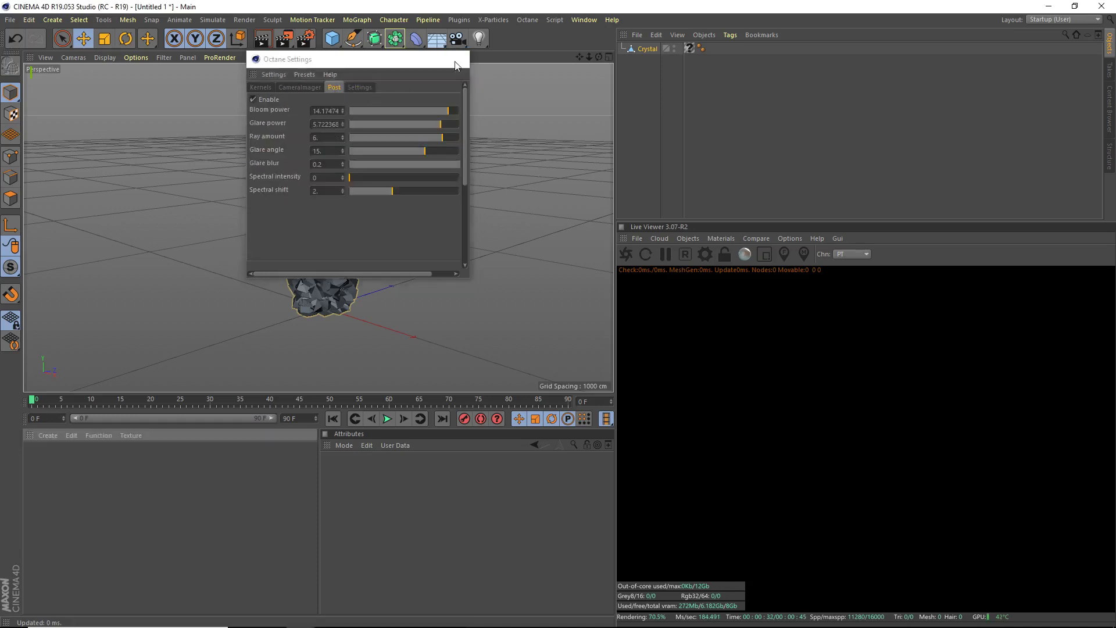
{"action": "left_click", "coordinate": [462, 60]}
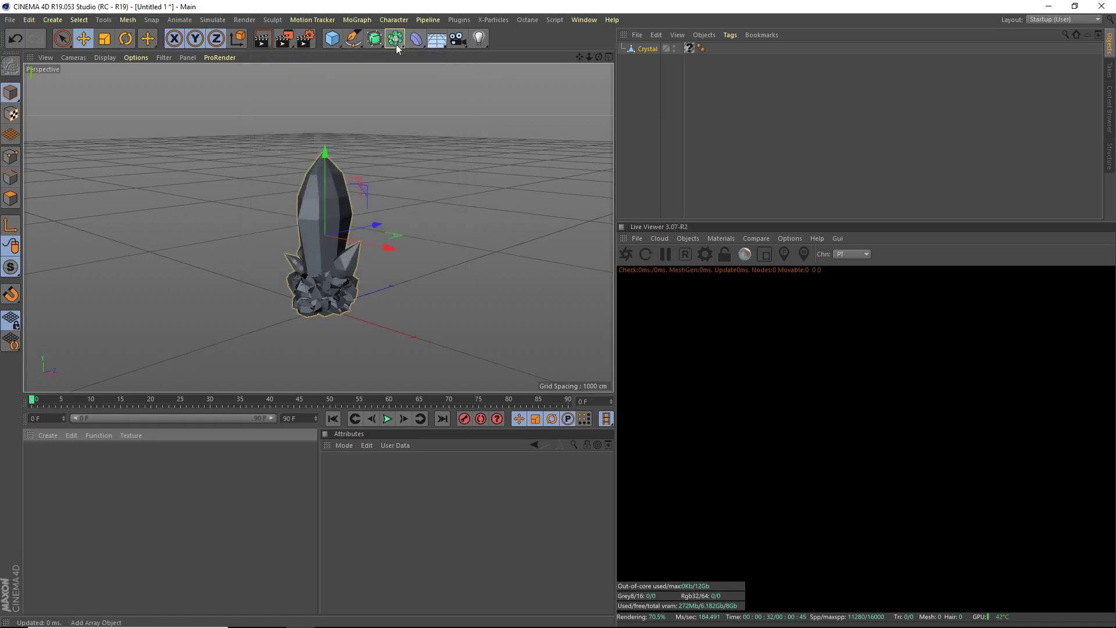
Start the live Octane render and frame the crystal slightly farther from the camera.
{"action": "left_click", "coordinate": [646, 255]}
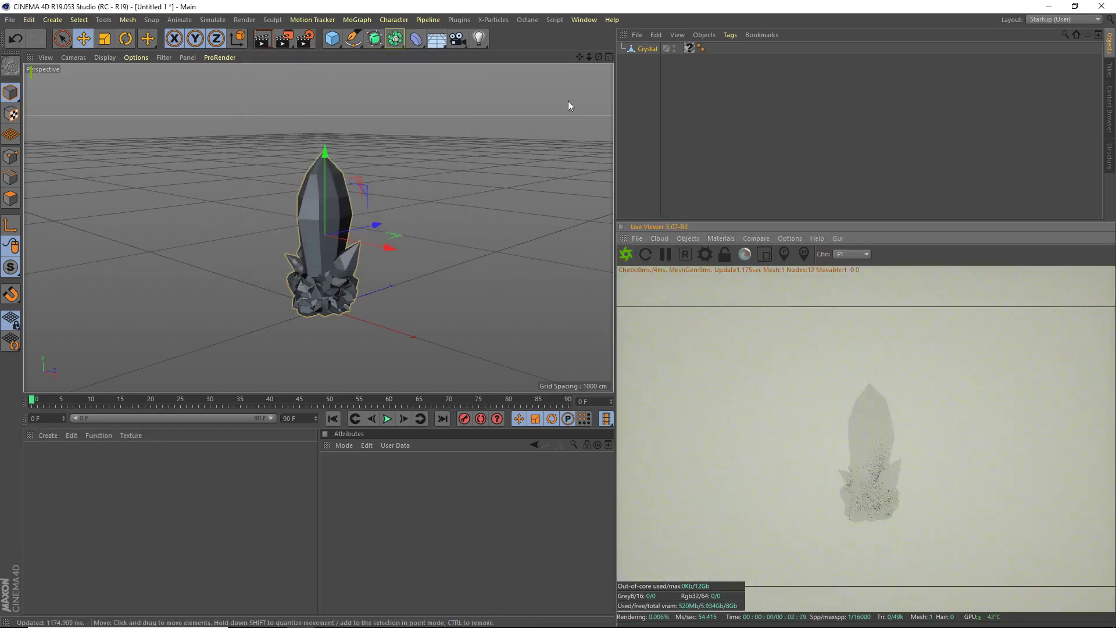
{"action": "left_click_drag", "start_coordinate": [589, 57], "coordinate": [573, 56]}
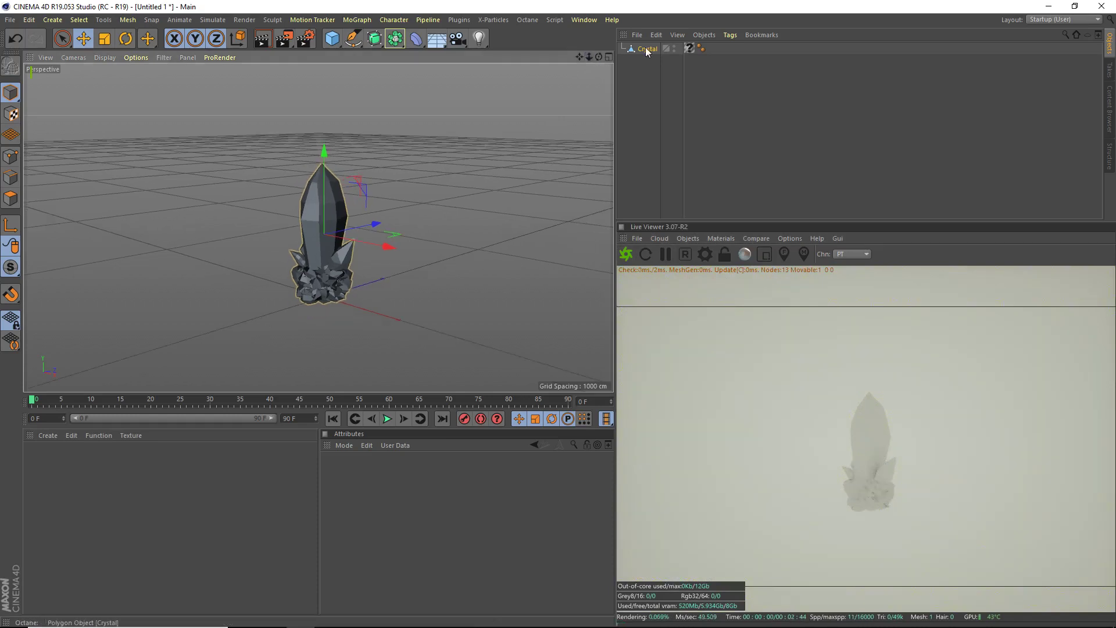
Remove the Crystal's leftover texture tag, then create a new Octane Material and apply it to the crystal.
{"action": "left_click", "coordinate": [690, 49]}
{"action": "key", "text": "Delete"}
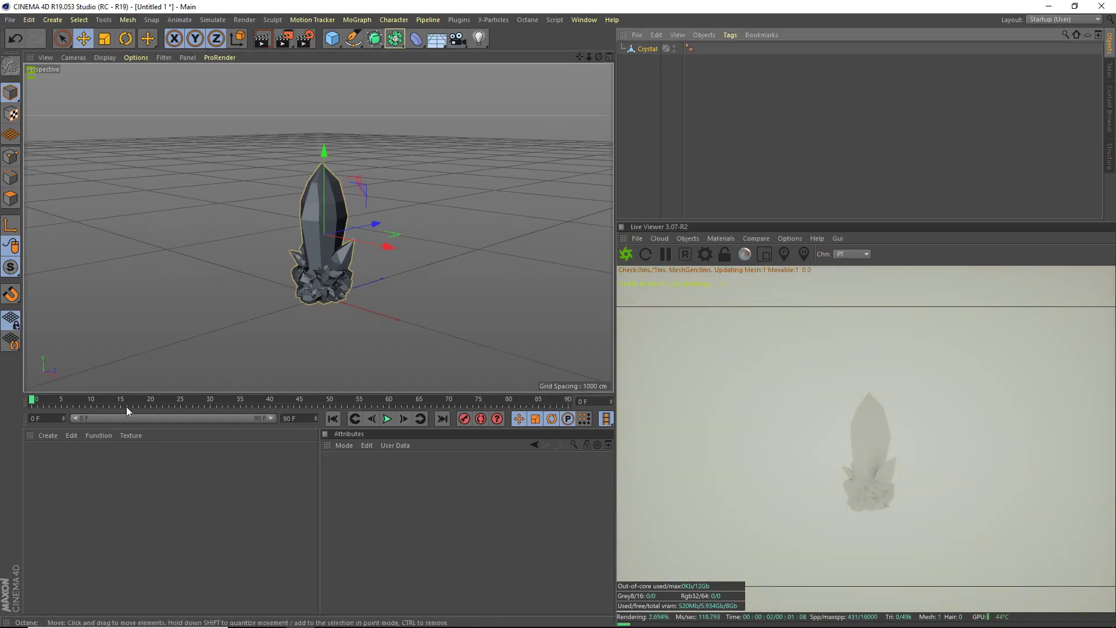
{"action": "left_click", "coordinate": [52, 435]}
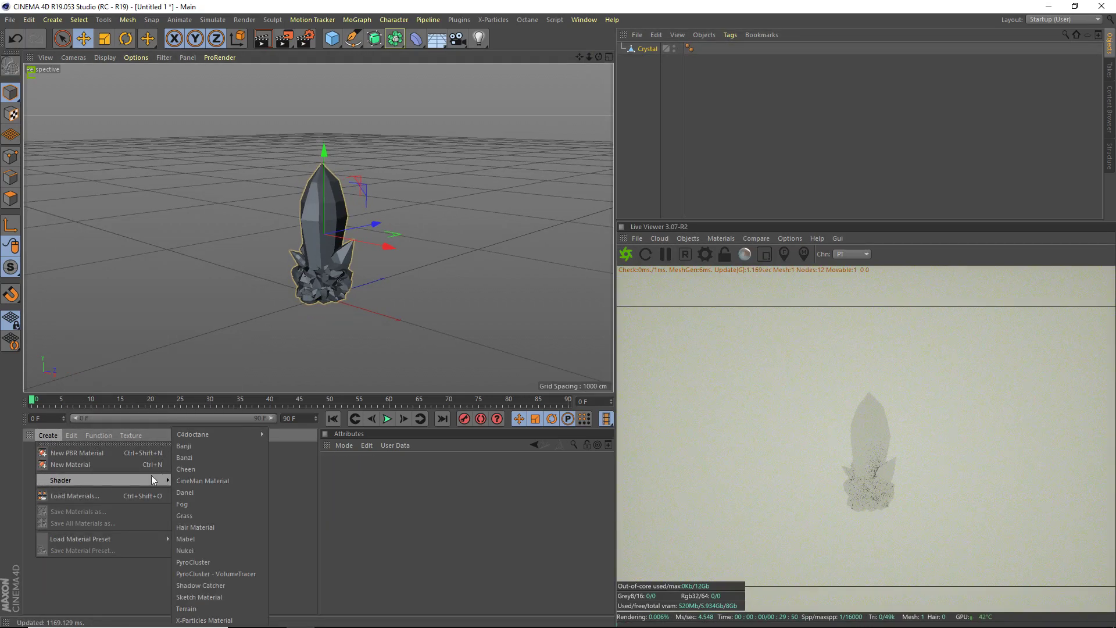
{"action": "mouse_move", "coordinate": [87, 479]}
{"action": "mouse_move", "coordinate": [225, 434]}
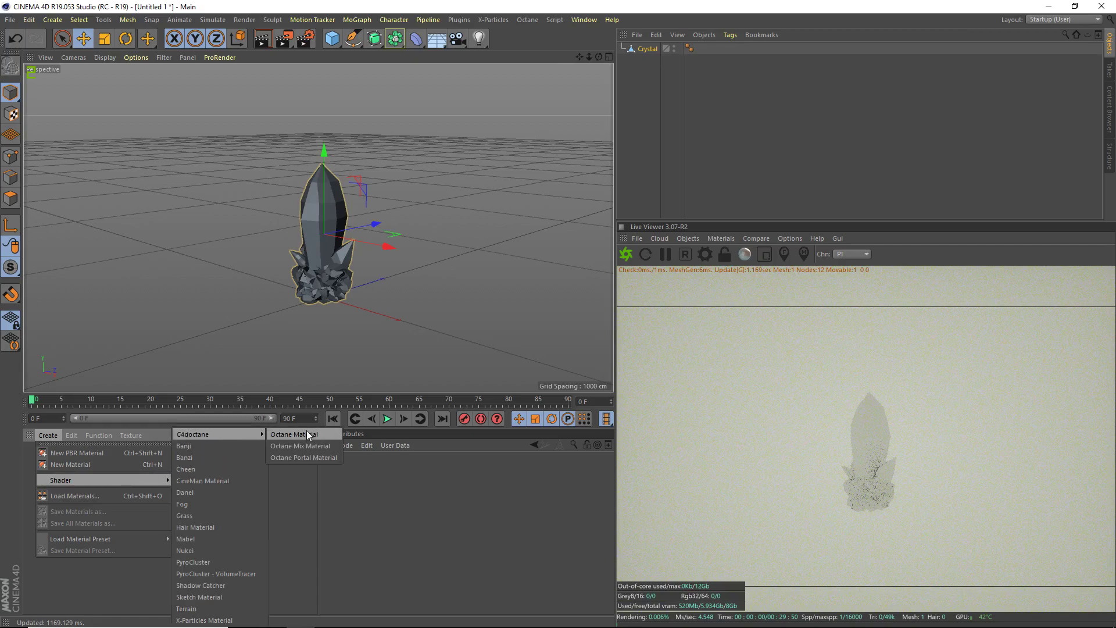
{"action": "left_click", "coordinate": [291, 435]}
{"action": "left_click_drag", "start_coordinate": [42, 455], "coordinate": [334, 233]}
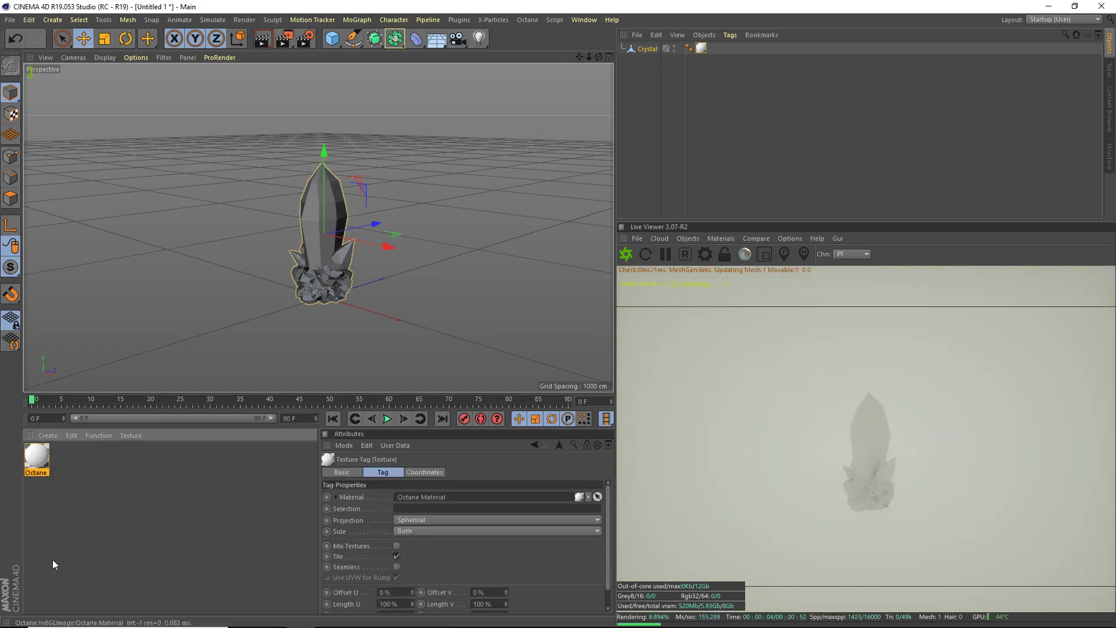
Open the Octane material in its node editor and set its material type to Specular.
{"action": "double_click", "coordinate": [37, 460]}
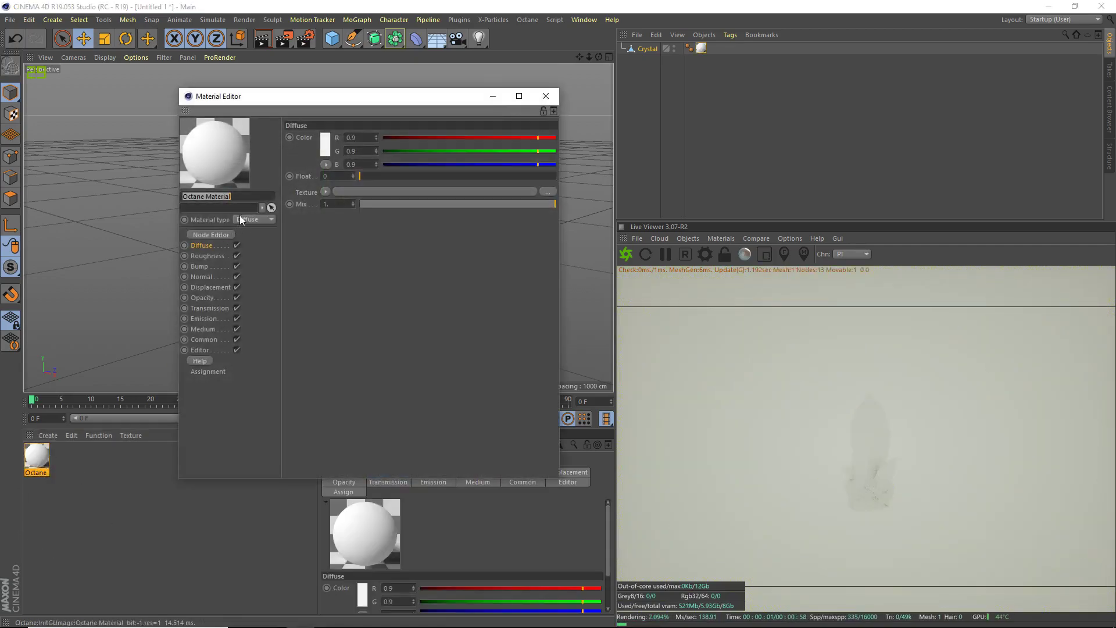
{"action": "left_click", "coordinate": [213, 234]}
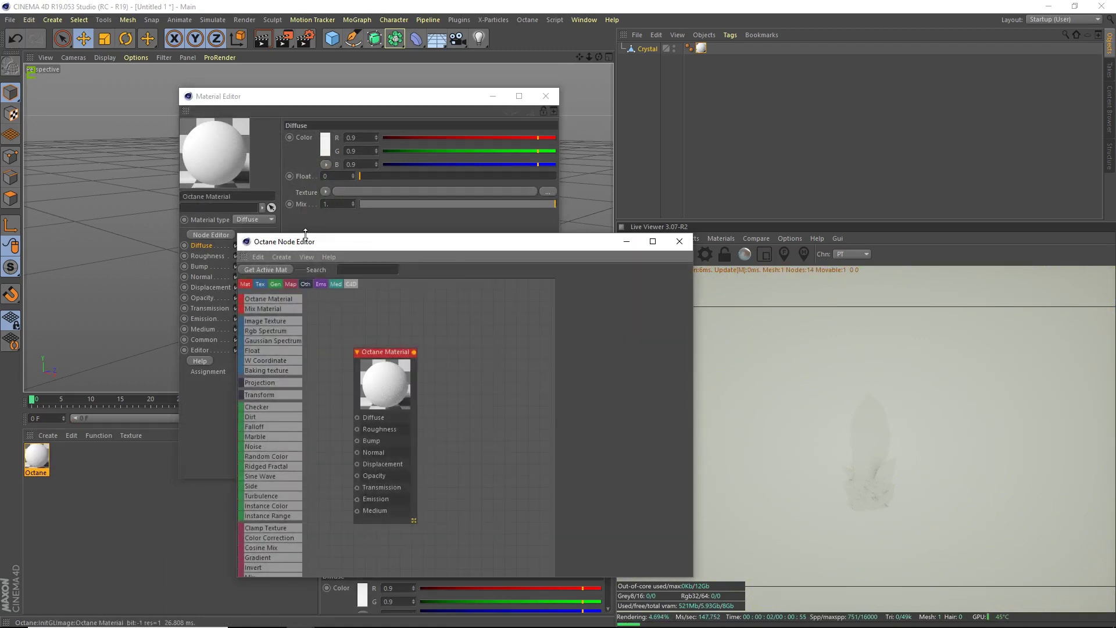
{"action": "left_click_drag", "start_coordinate": [306, 233], "coordinate": [306, 224]}
{"action": "left_click", "coordinate": [254, 219]}
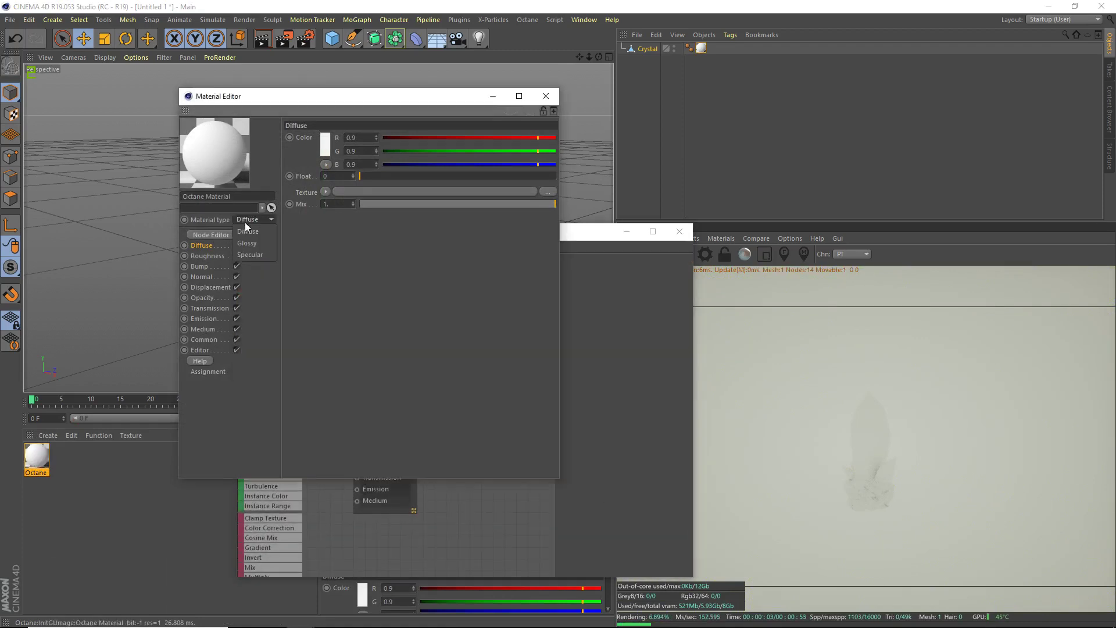
{"action": "left_click", "coordinate": [258, 254]}
Maximize the node editor and move the Octane Material node toward the free space beside the properties.
{"action": "left_click", "coordinate": [652, 269]}
{"action": "left_click", "coordinate": [653, 231]}
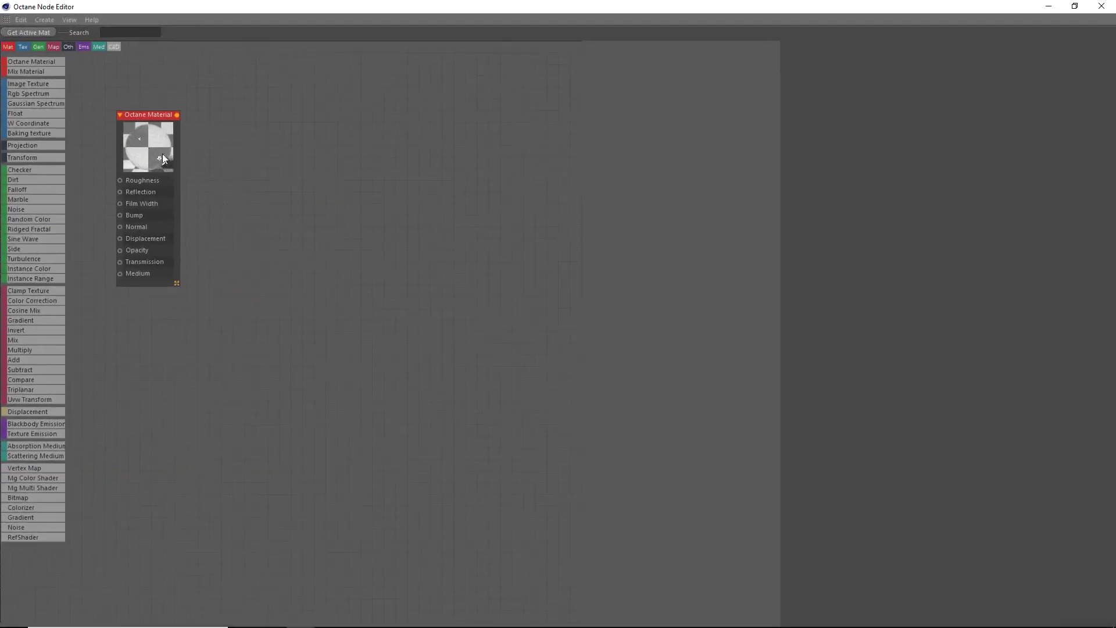
{"action": "left_click_drag", "start_coordinate": [145, 147], "coordinate": [603, 256]}
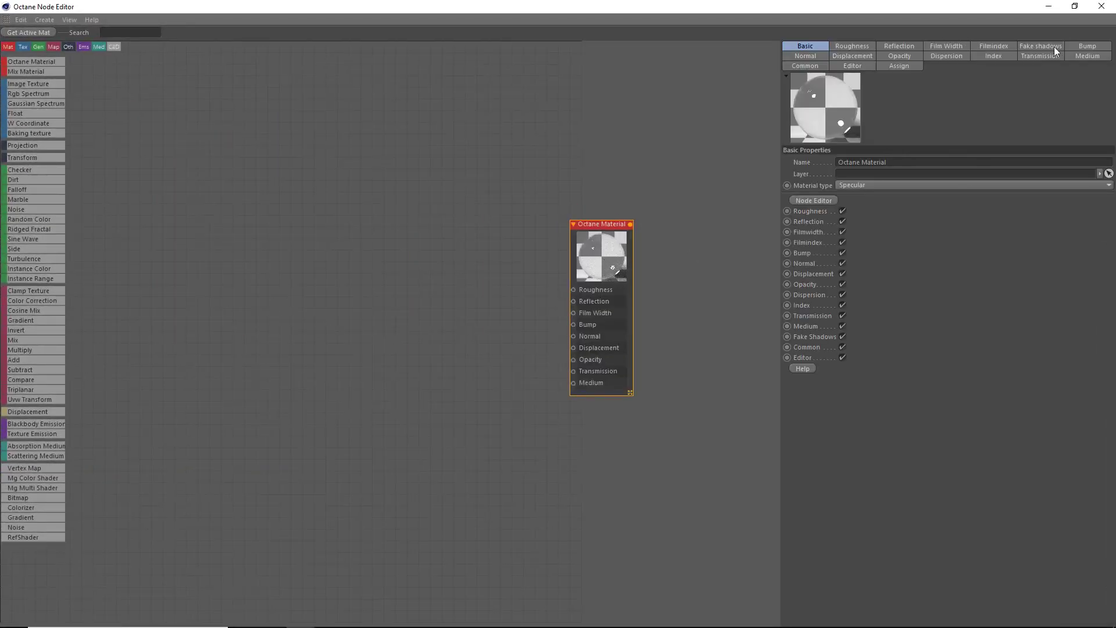
Set the specular Octane material's index of refraction to 2.4.
{"action": "left_click", "coordinate": [994, 55]}
{"action": "double_click", "coordinate": [838, 162]}
{"action": "type", "text": "2.4"}
{"action": "key", "text": "Return"}
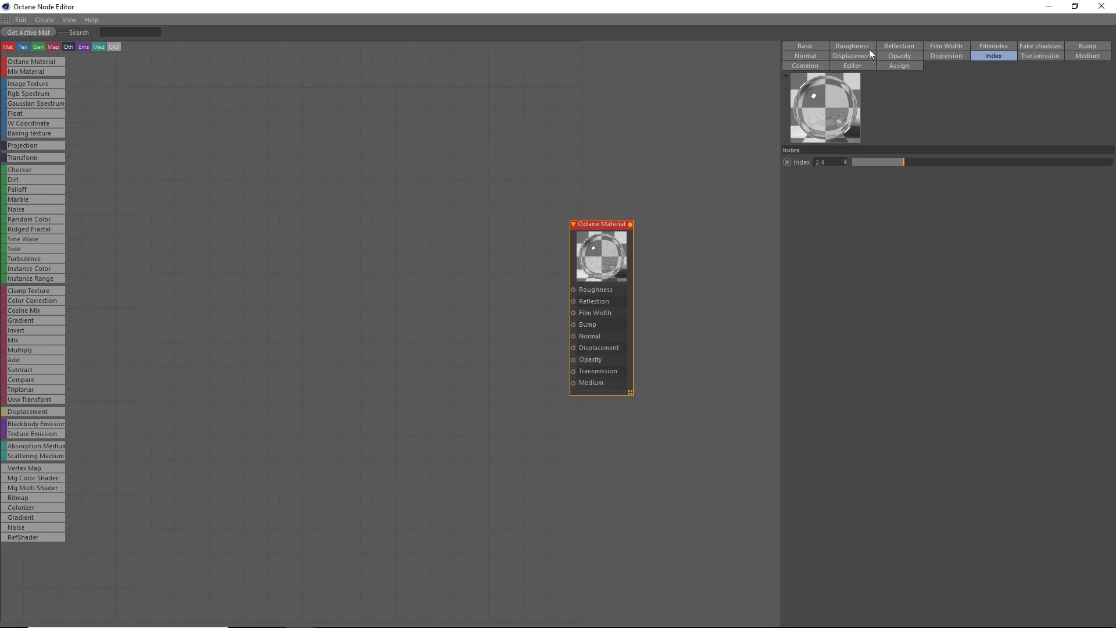
Add a Float texture node and connect it to the Octane Material's Roughness input.
{"action": "left_click", "coordinate": [854, 48]}
{"action": "left_click", "coordinate": [901, 47]}
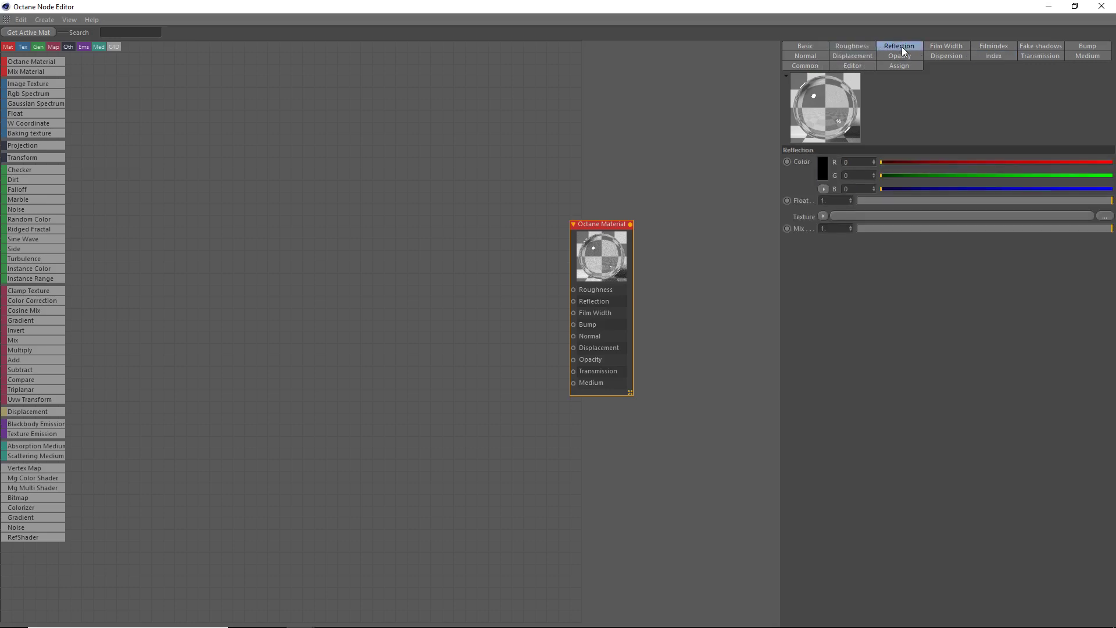
{"action": "left_click", "coordinate": [857, 45]}
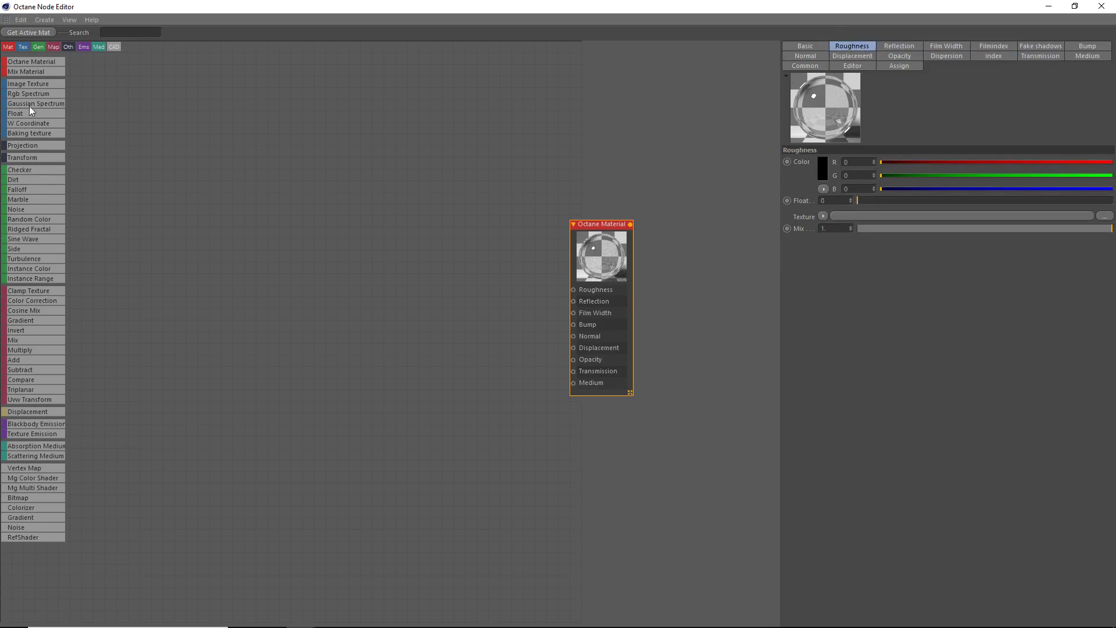
{"action": "left_click_drag", "start_coordinate": [27, 112], "coordinate": [574, 289]}
{"action": "left_click_drag", "start_coordinate": [314, 218], "coordinate": [489, 307]}
Set the roughness FloatTexture's value to about 0.0044 and move its node closer to the Octane Material node.
{"action": "left_click", "coordinate": [854, 70]}
{"action": "left_click_drag", "start_coordinate": [854, 70], "coordinate": [853, 70]}
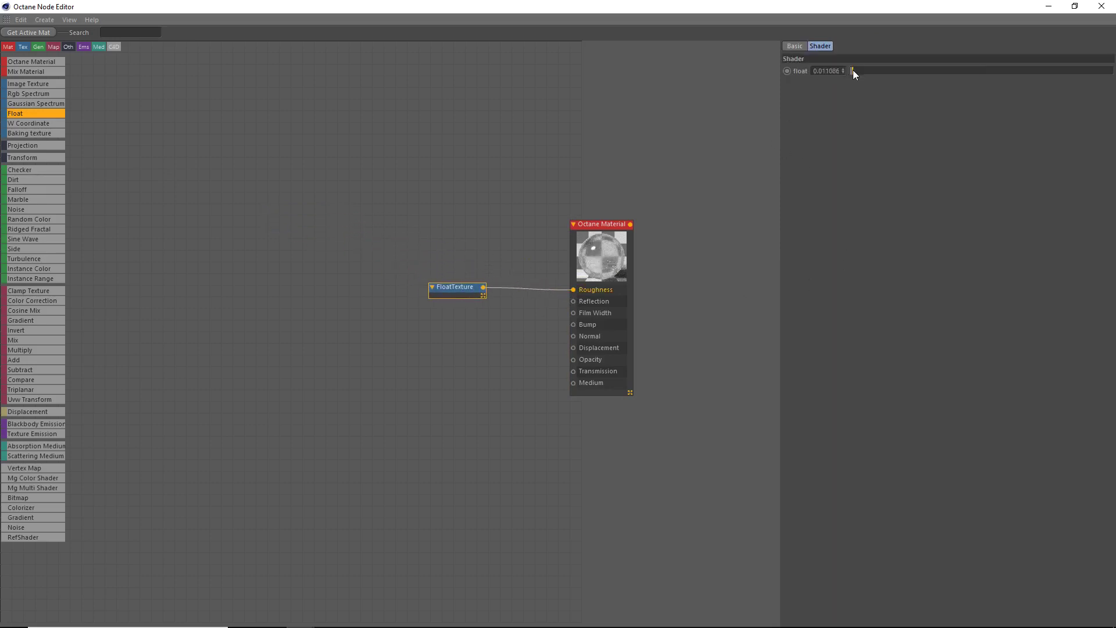
{"action": "left_click", "coordinate": [602, 273]}
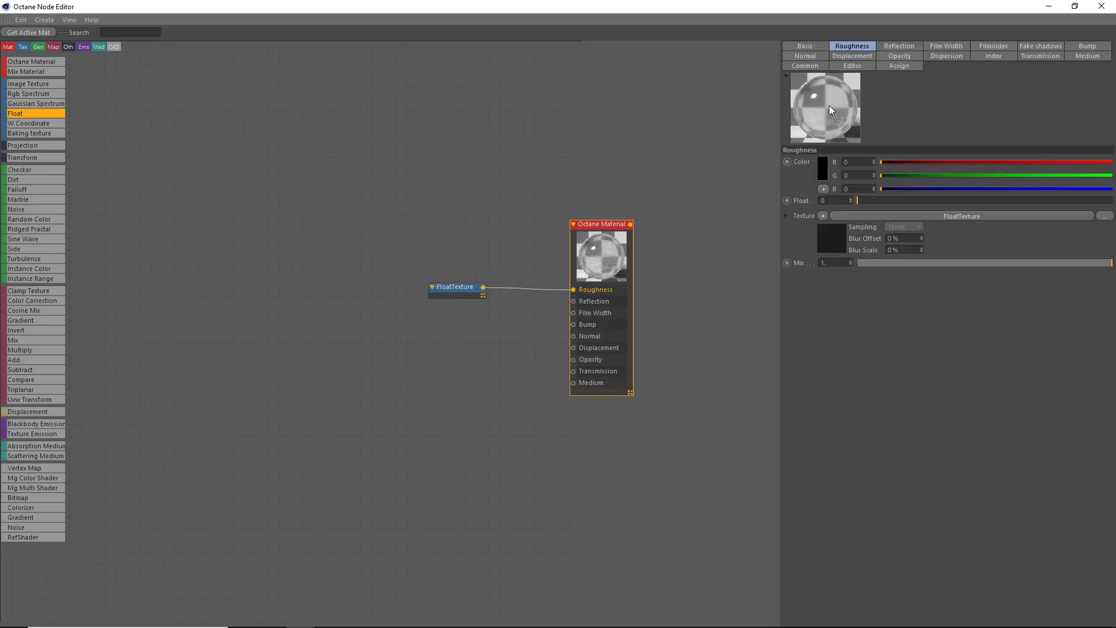
{"action": "left_click", "coordinate": [435, 295]}
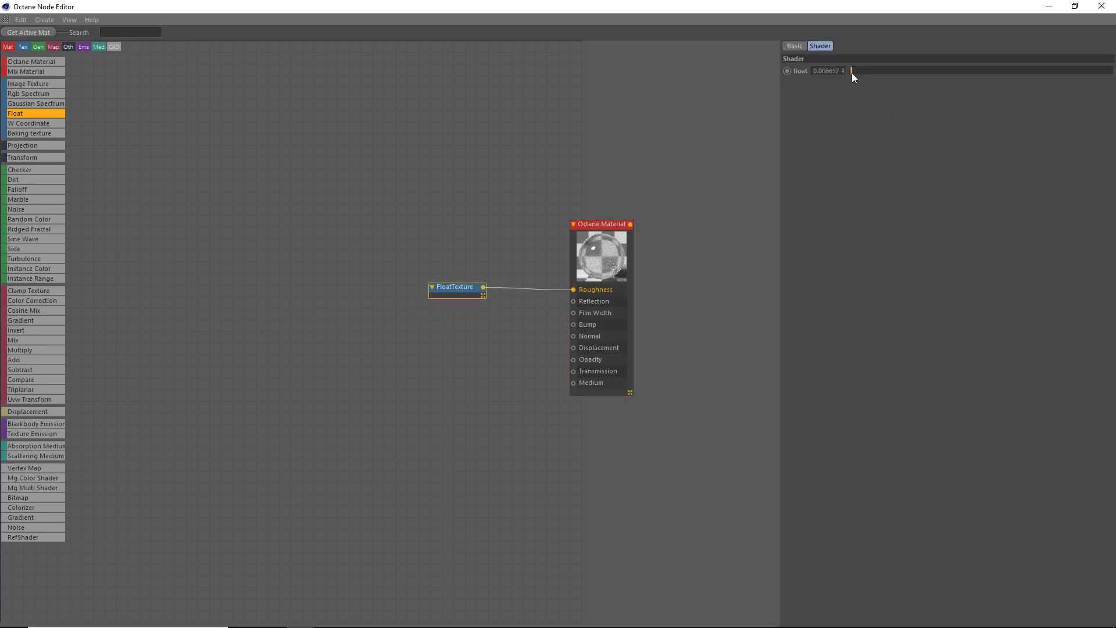
{"action": "left_click", "coordinate": [592, 296]}
{"action": "left_click_drag", "start_coordinate": [445, 299], "coordinate": [478, 288]}
{"action": "left_click", "coordinate": [411, 371]}
{"action": "left_click", "coordinate": [608, 236]}
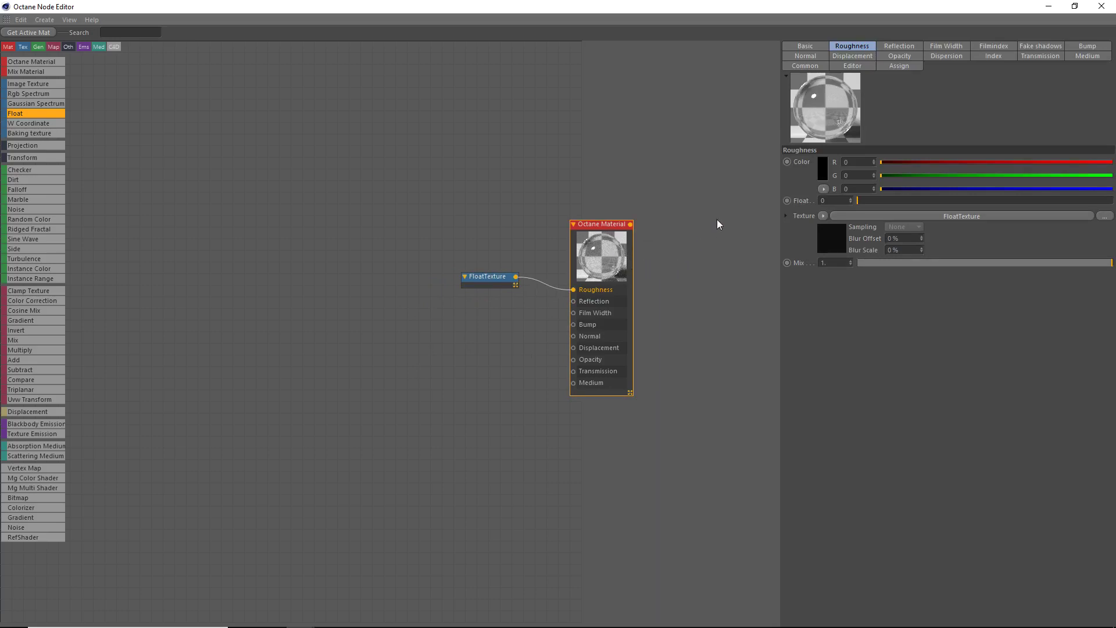
Move the connected material and FloatTexture nodes together toward the upper left, and add two RGB Spectrum nodes to the graph.
{"action": "left_click_drag", "start_coordinate": [430, 245], "coordinate": [657, 410]}
{"action": "left_click_drag", "start_coordinate": [599, 235], "coordinate": [510, 196]}
{"action": "left_click", "coordinate": [610, 168]}
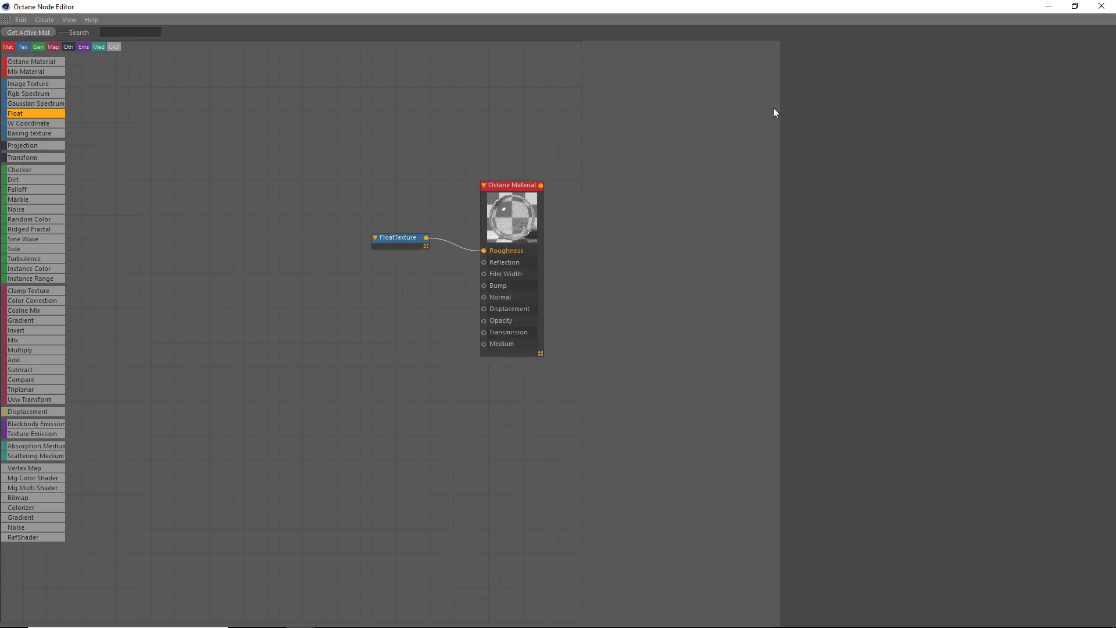
{"action": "left_click", "coordinate": [531, 212]}
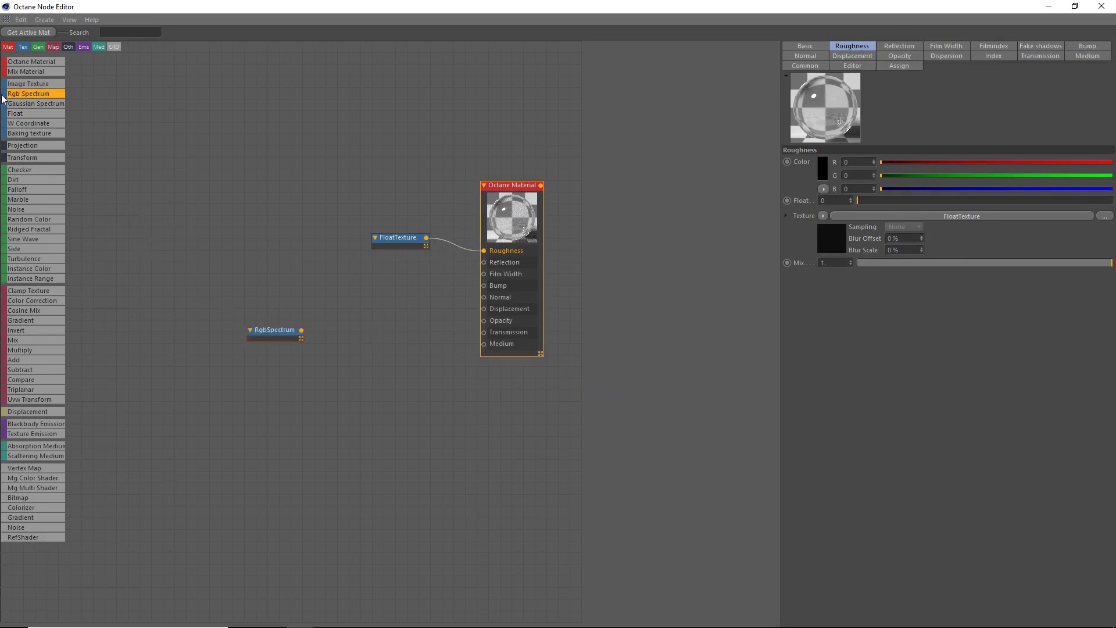
{"action": "left_click_drag", "start_coordinate": [15, 93], "coordinate": [259, 314]}
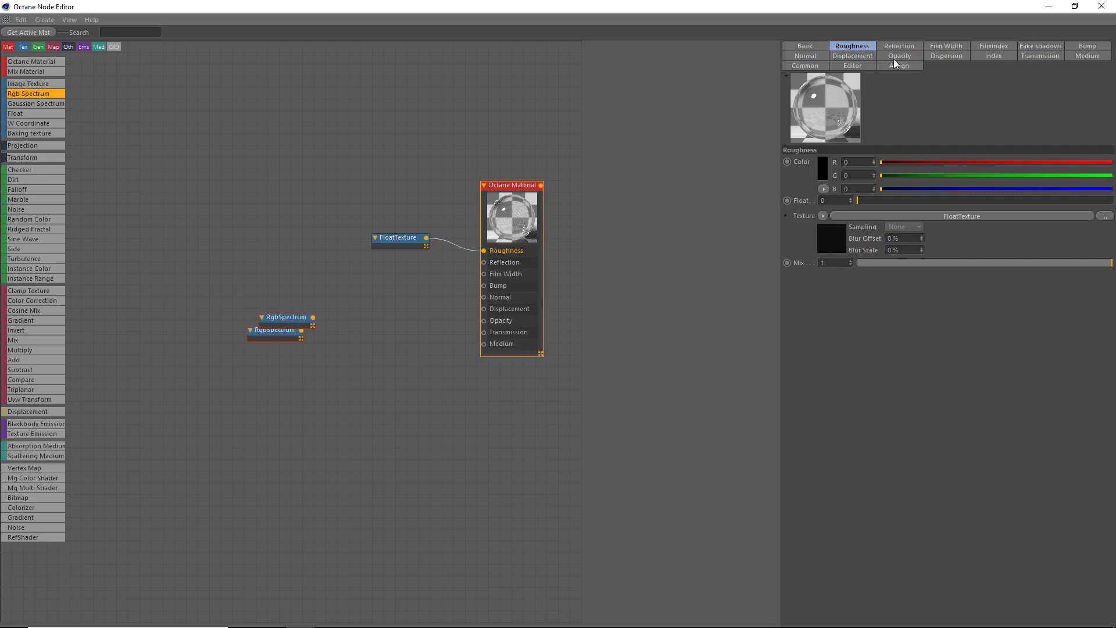
Set the material's dispersion coefficient to about 0.0714, temporarily floating and widening the node editor to judge it against the live render.
{"action": "left_click", "coordinate": [956, 55]}
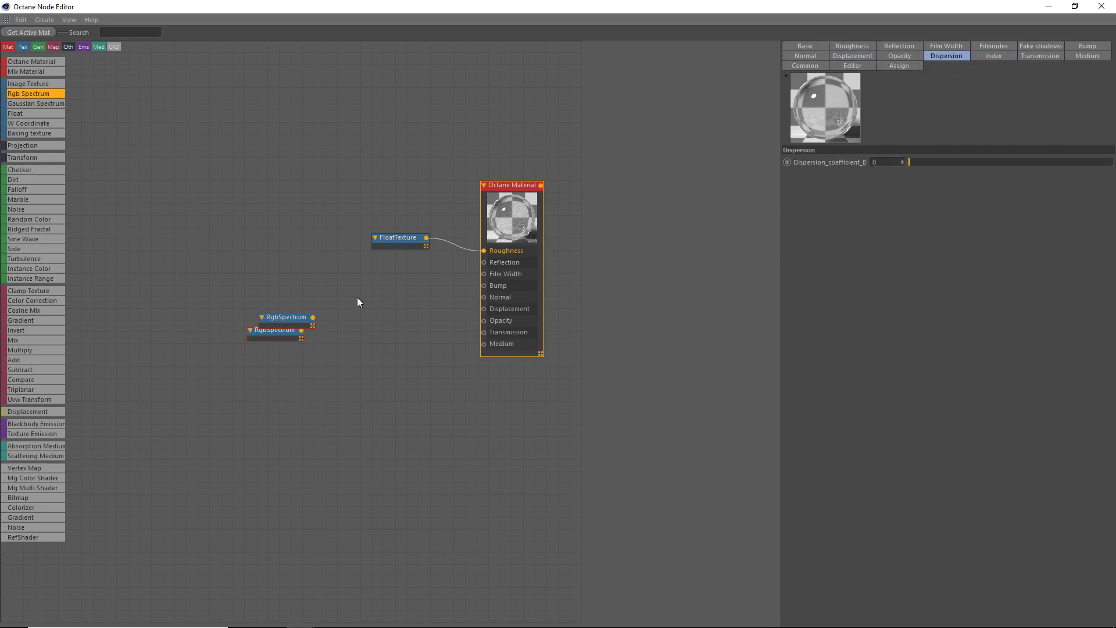
{"action": "left_click", "coordinate": [407, 240]}
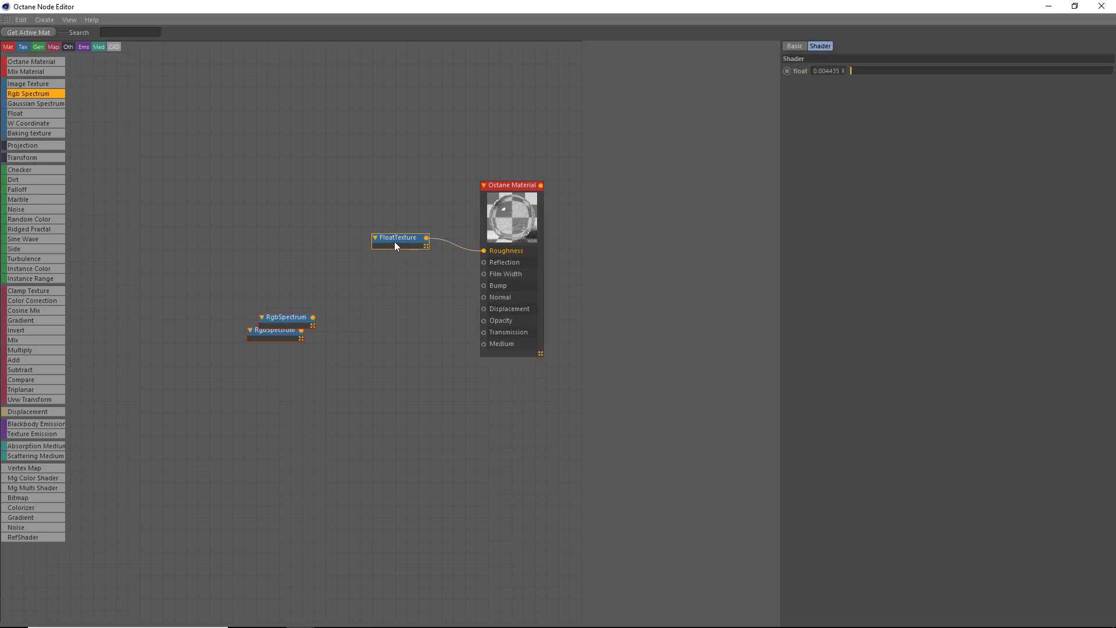
{"action": "left_click", "coordinate": [515, 235]}
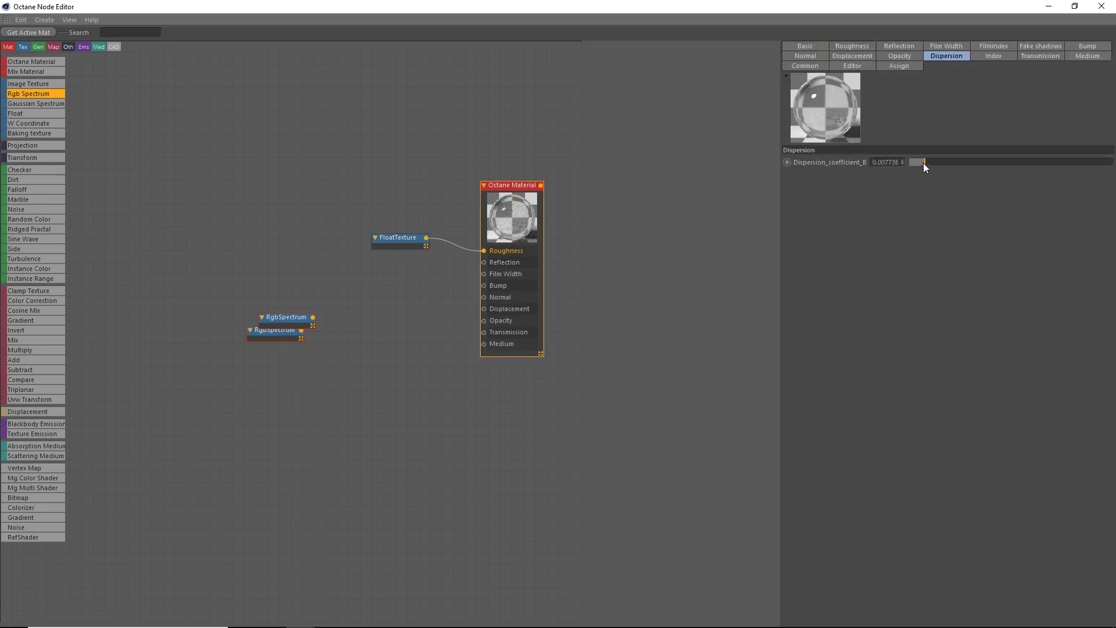
{"action": "mouse_move", "coordinate": [923, 162]}
{"action": "left_mouse_down"}
{"action": "mouse_move", "coordinate": [1099, 163]}
{"action": "mouse_move", "coordinate": [904, 161]}
{"action": "mouse_move", "coordinate": [947, 166]}
{"action": "left_mouse_up"}
{"action": "left_click_drag", "start_coordinate": [856, 7], "coordinate": [331, 242]}
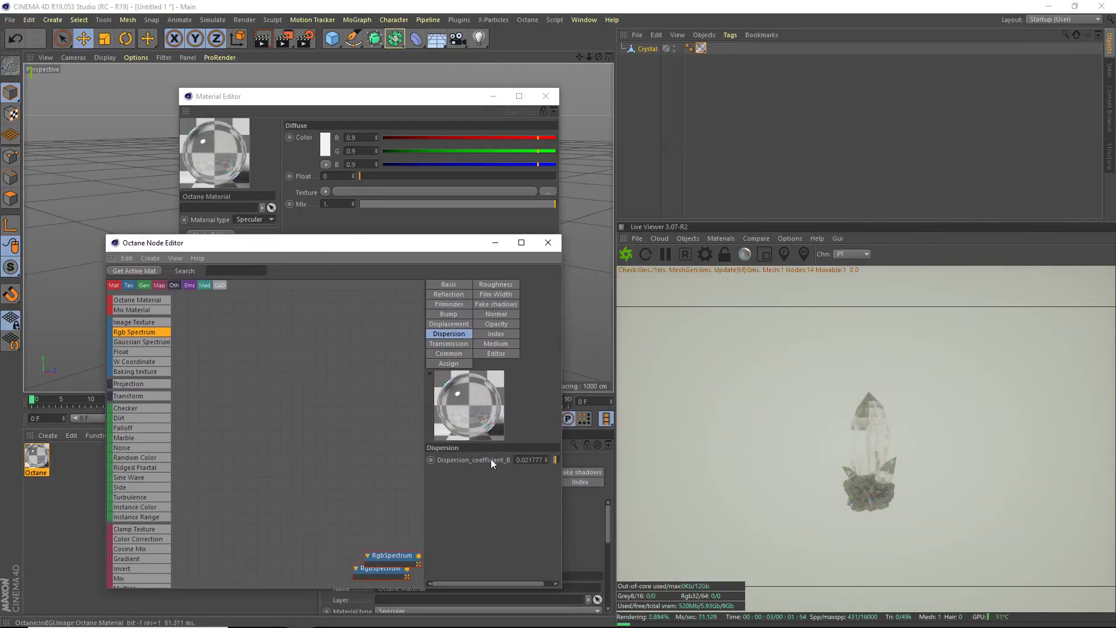
{"action": "left_click_drag", "start_coordinate": [561, 424], "coordinate": [655, 425]}
{"action": "left_click", "coordinate": [630, 430]}
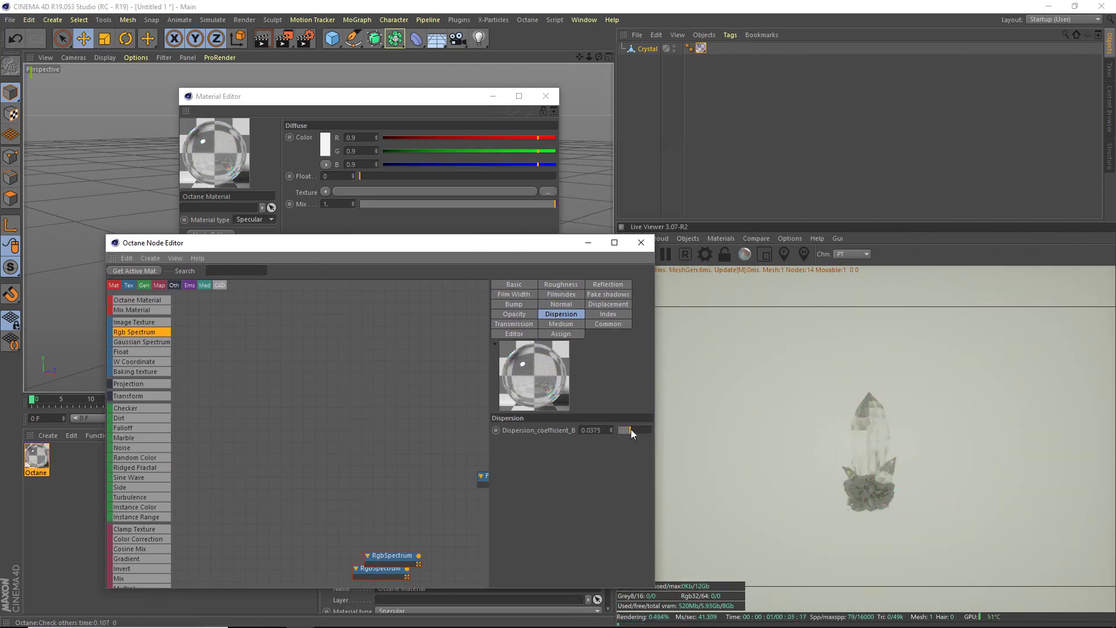
{"action": "left_click", "coordinate": [641, 428]}
{"action": "left_click", "coordinate": [647, 430]}
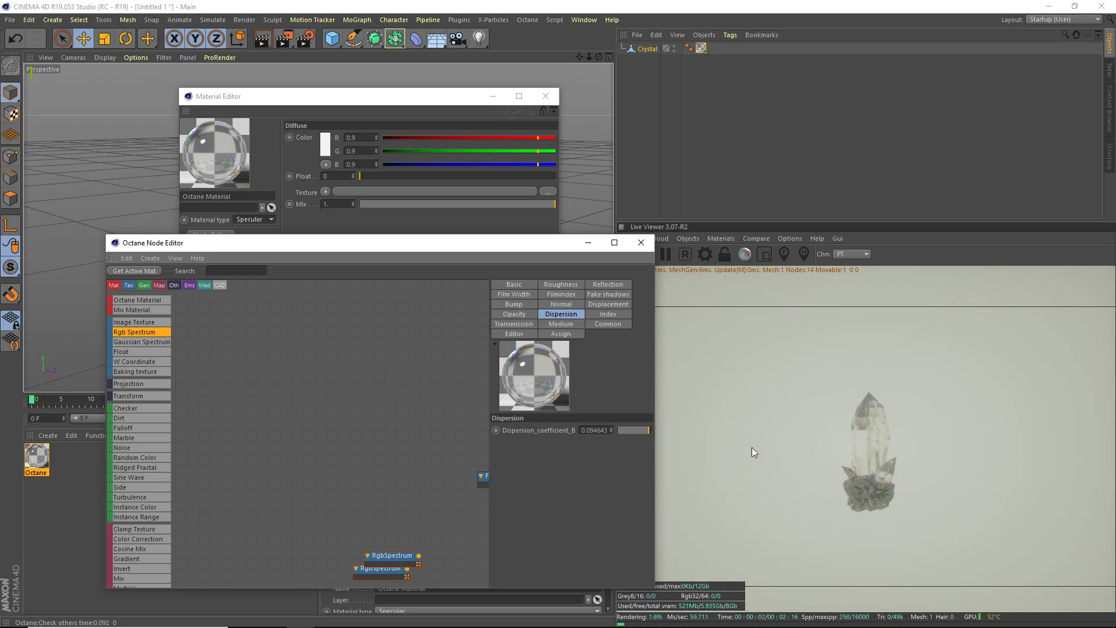
{"action": "left_click", "coordinate": [641, 429]}
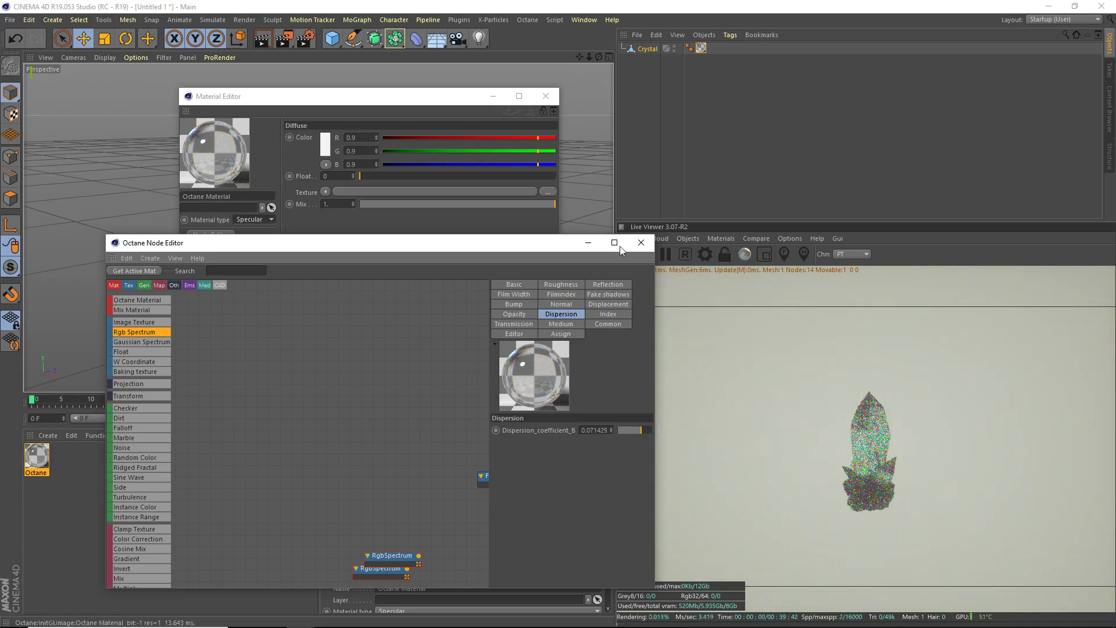
{"action": "left_click", "coordinate": [618, 245]}
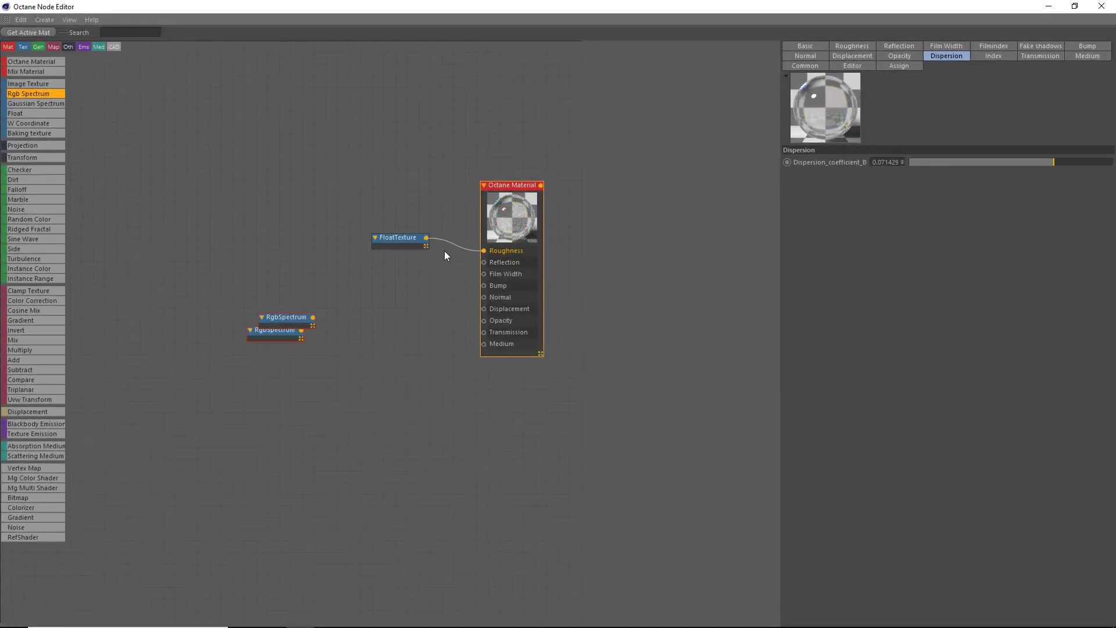
Add a Scattering Medium to the Octane Material's Medium channel and place its node below the FloatTexture node.
{"action": "left_click_drag", "start_coordinate": [277, 312], "coordinate": [351, 367]}
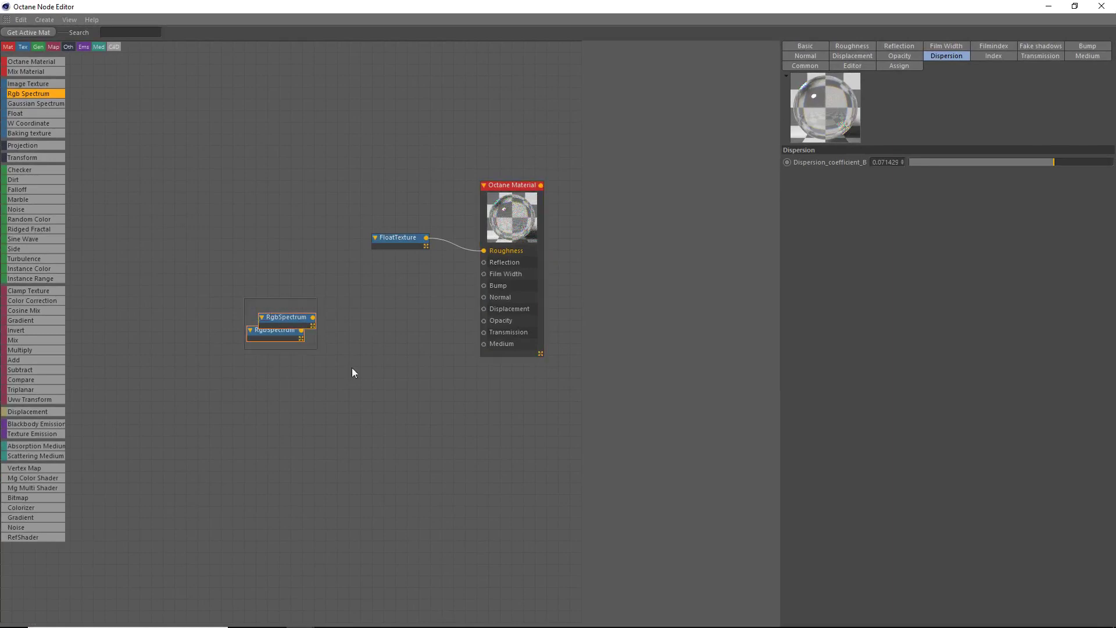
{"action": "left_click", "coordinate": [526, 220]}
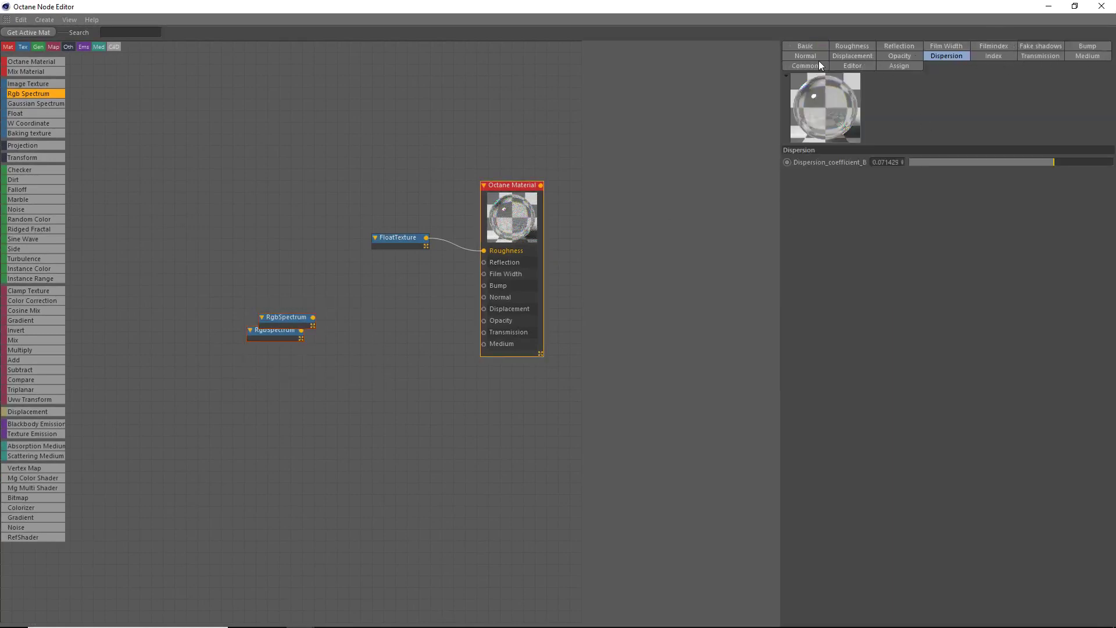
{"action": "left_click", "coordinate": [1072, 56]}
{"action": "left_click", "coordinate": [904, 162]}
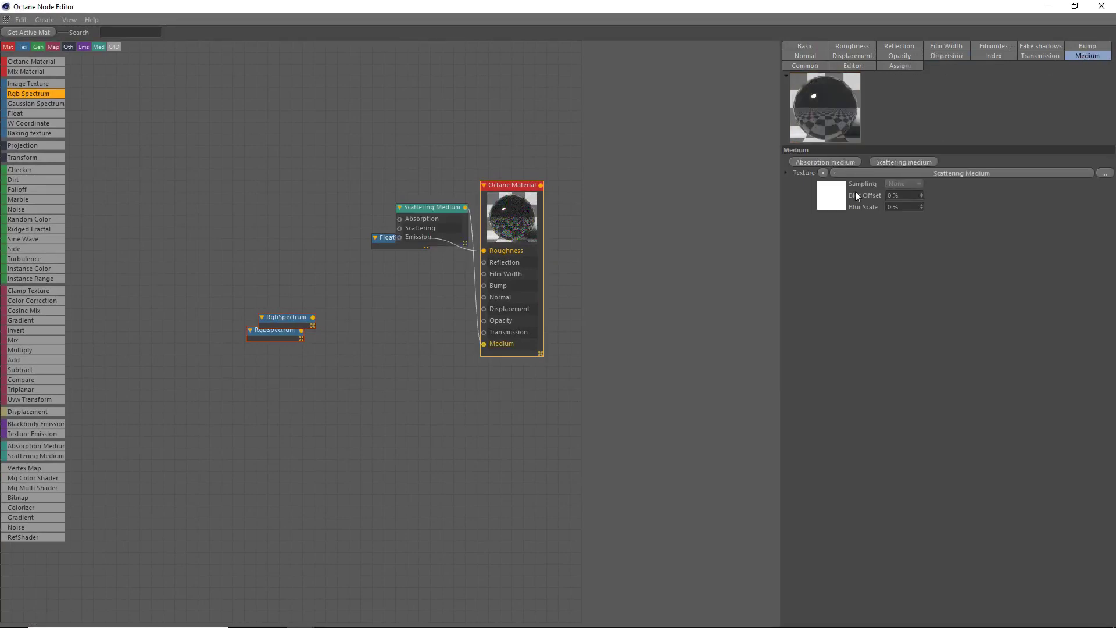
{"action": "left_click_drag", "start_coordinate": [439, 204], "coordinate": [400, 342]}
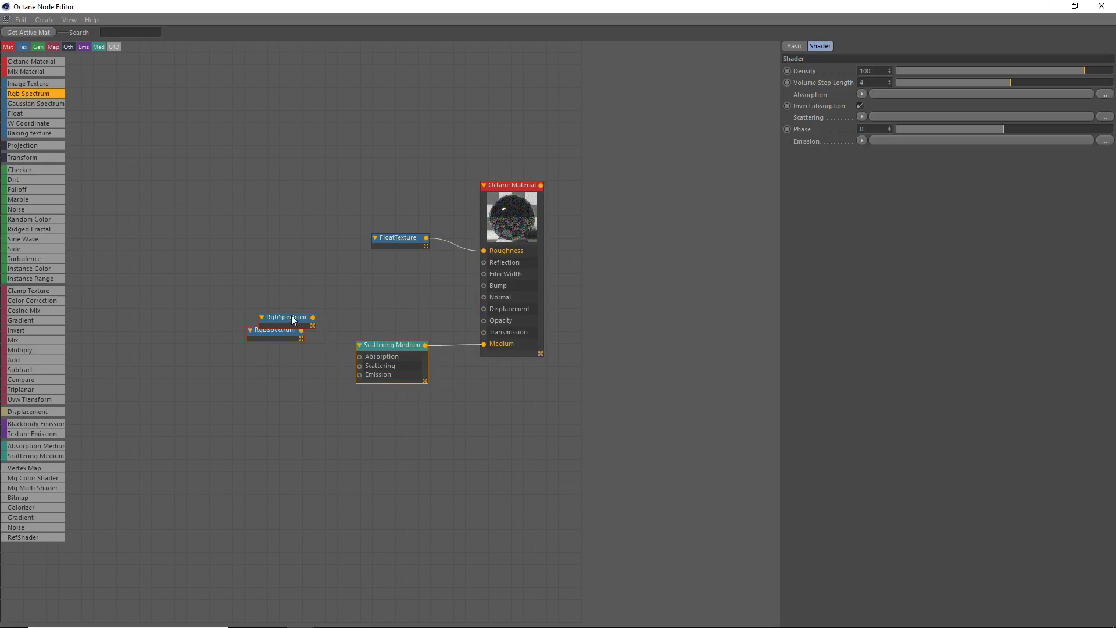
Connect the two RGB Spectrum nodes to the Scattering Medium's Absorption and Scattering inputs, stacking them neatly beside it.
{"action": "left_click_drag", "start_coordinate": [314, 324], "coordinate": [302, 298]}
{"action": "left_click_drag", "start_coordinate": [356, 357], "coordinate": [368, 370]}
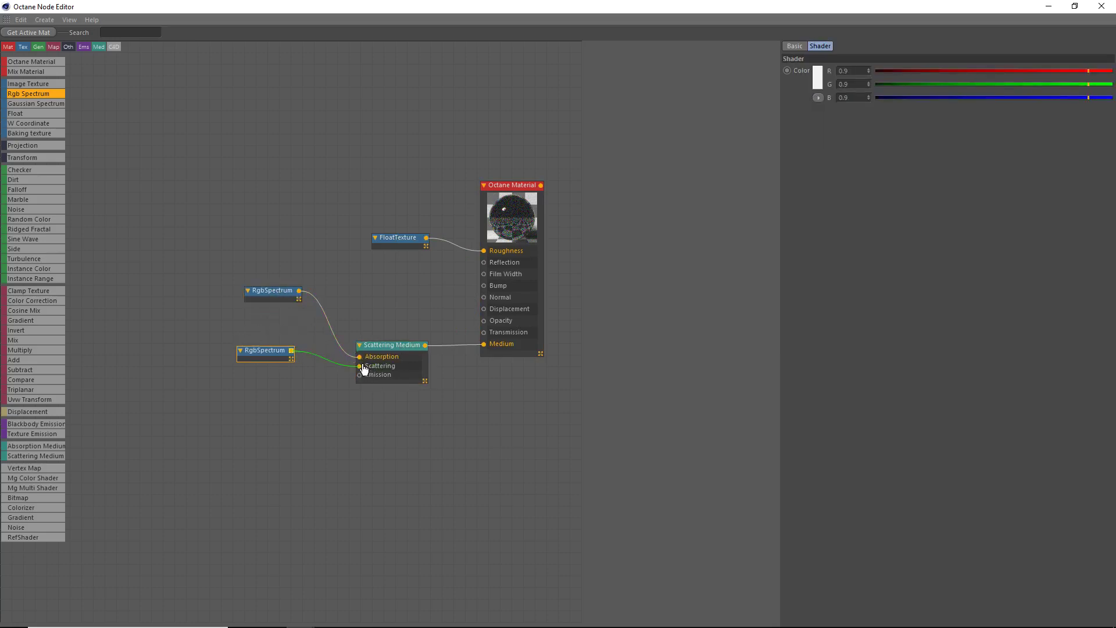
{"action": "left_click_drag", "start_coordinate": [266, 303], "coordinate": [258, 321]}
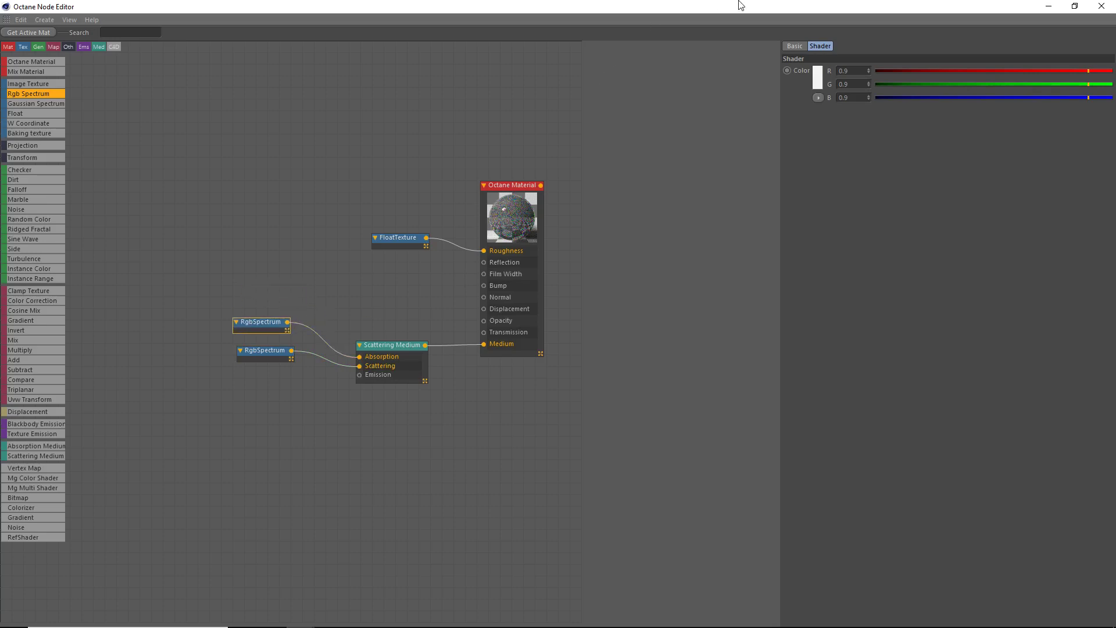
Float the maximized node editor so the live render is visible, with the Scattering Medium and its spectrum nodes in view.
{"action": "left_click_drag", "start_coordinate": [736, 6], "coordinate": [351, 184]}
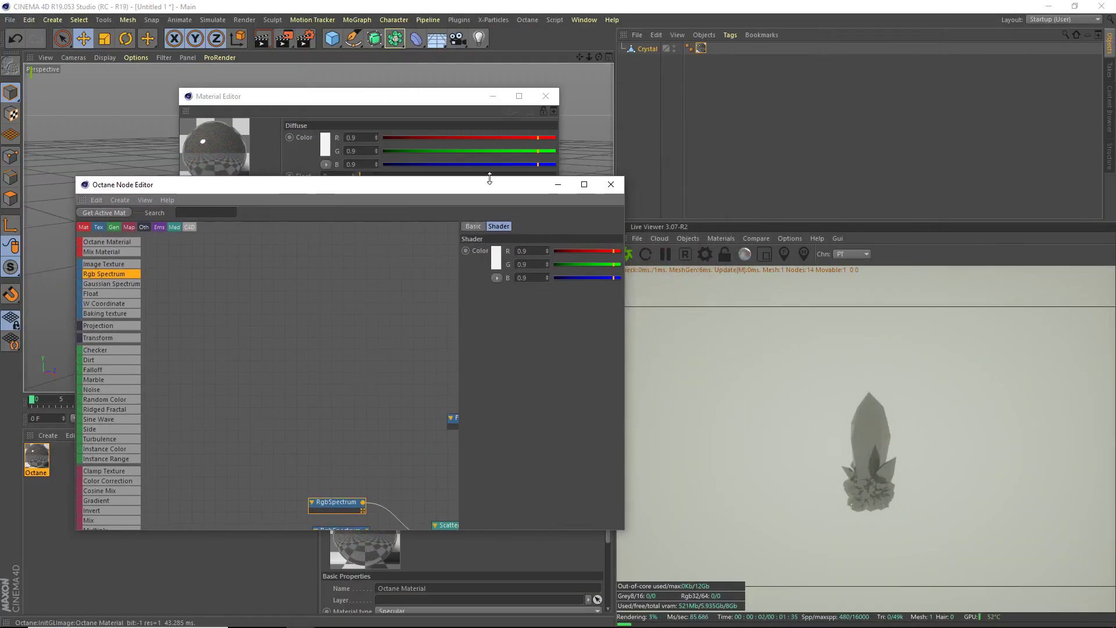
{"action": "left_click", "coordinate": [308, 343]}
{"action": "middle_click_drag", "start_coordinate": [392, 431], "coordinate": [315, 282]}
Darken the absorption RGB Spectrum colour to a grey with 20% value.
{"action": "left_click", "coordinate": [266, 363]}
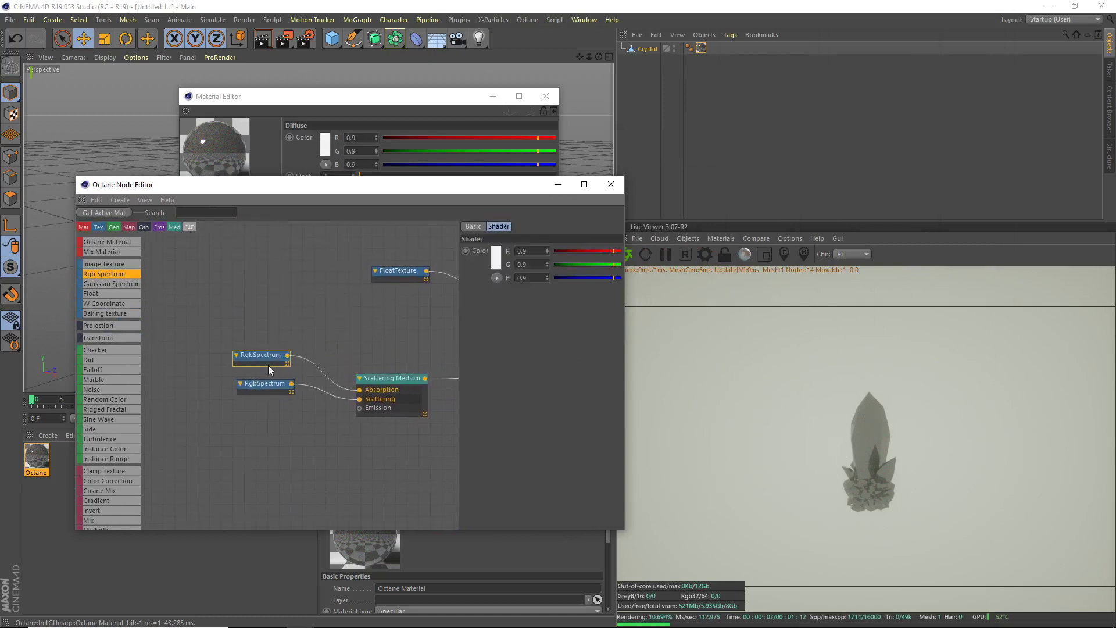
{"action": "left_click", "coordinate": [498, 256]}
{"action": "left_click_drag", "start_coordinate": [500, 280], "coordinate": [483, 279]}
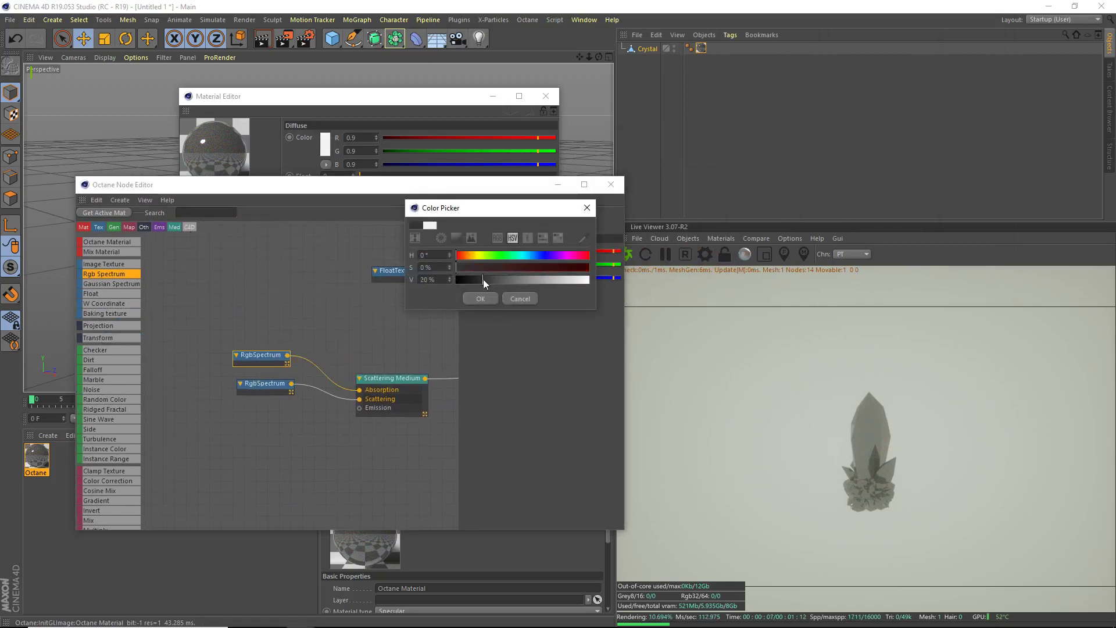
{"action": "left_click", "coordinate": [487, 300]}
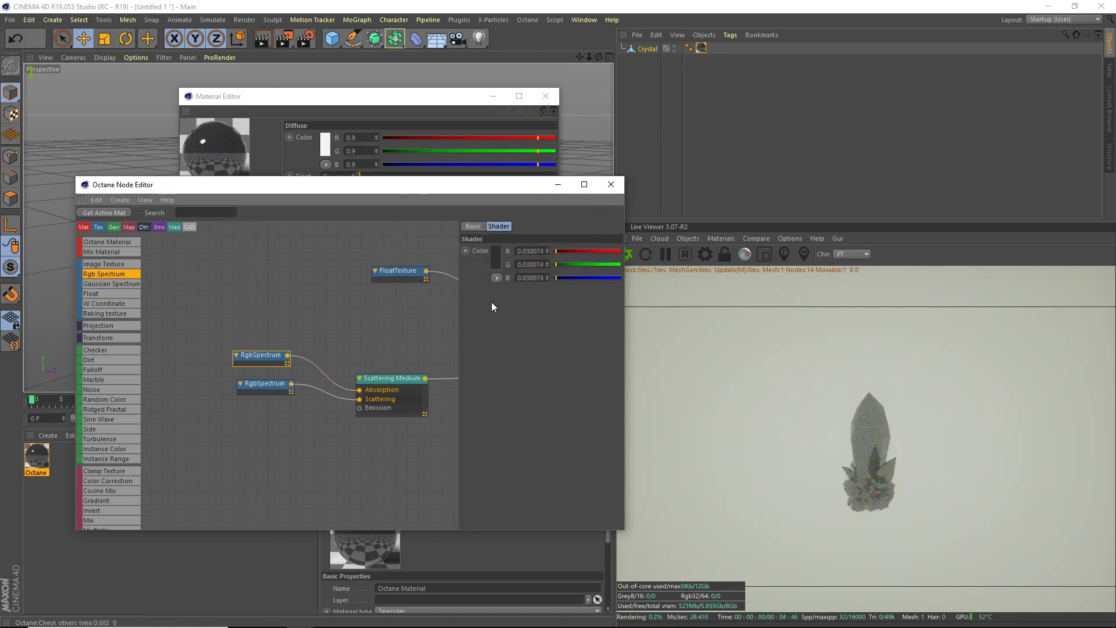
Lower the Scattering Medium's density and set its absorption RGB Spectrum to cyan with hue 186°, saturation 94% and value 91%.
{"action": "left_click", "coordinate": [401, 393]}
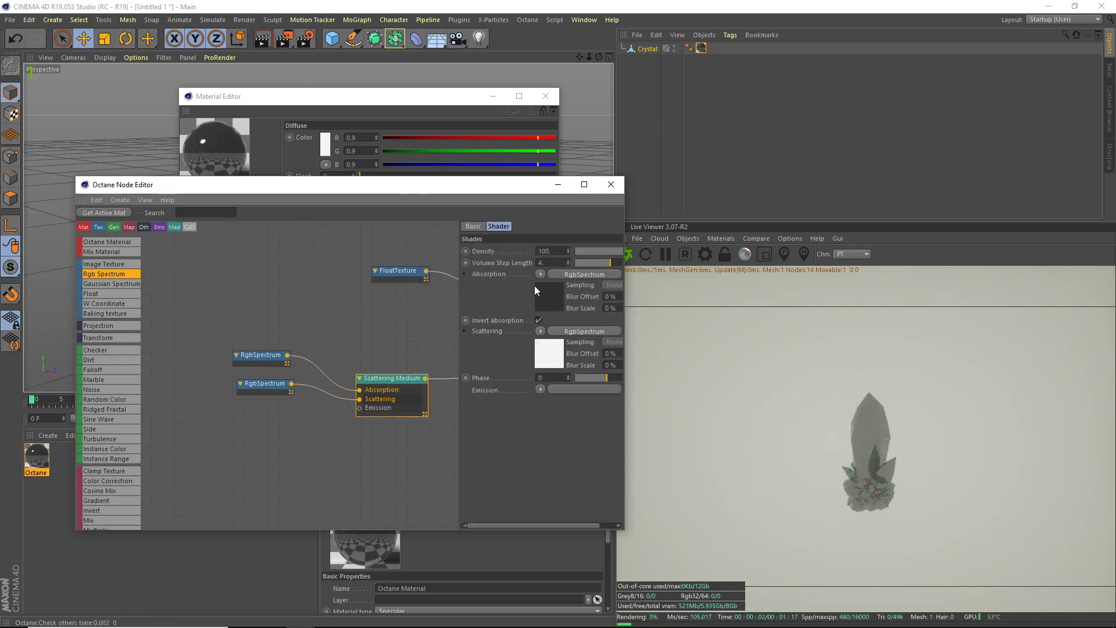
{"action": "left_click_drag", "start_coordinate": [592, 253], "coordinate": [611, 254]}
{"action": "left_click", "coordinate": [273, 359]}
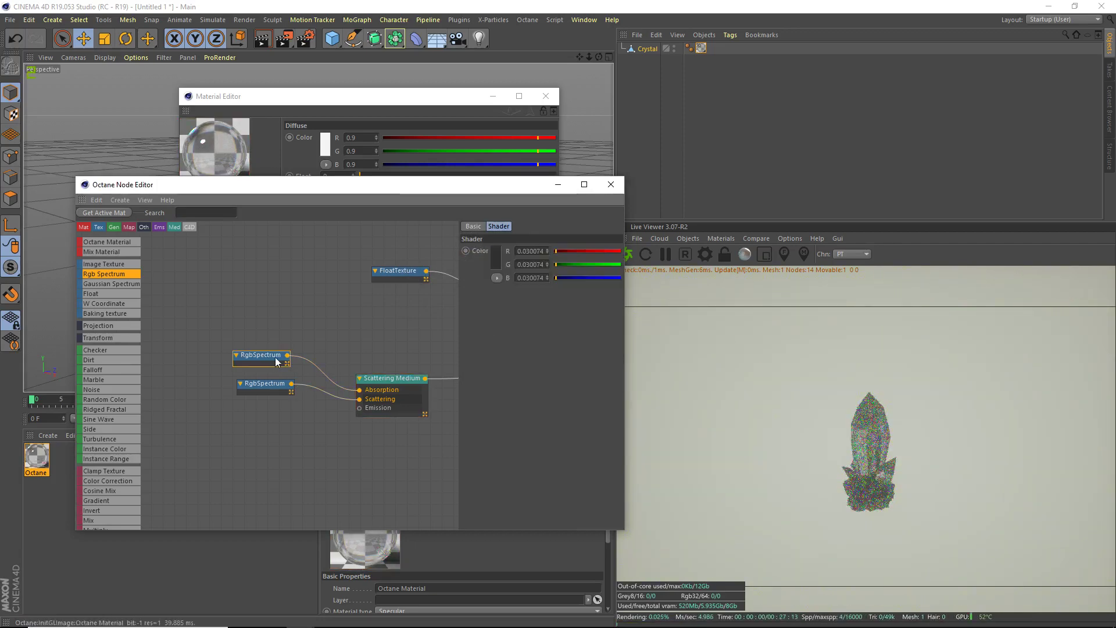
{"action": "left_click", "coordinate": [500, 263]}
{"action": "left_click", "coordinate": [547, 256]}
{"action": "left_click", "coordinate": [560, 266]}
{"action": "left_click", "coordinate": [572, 276]}
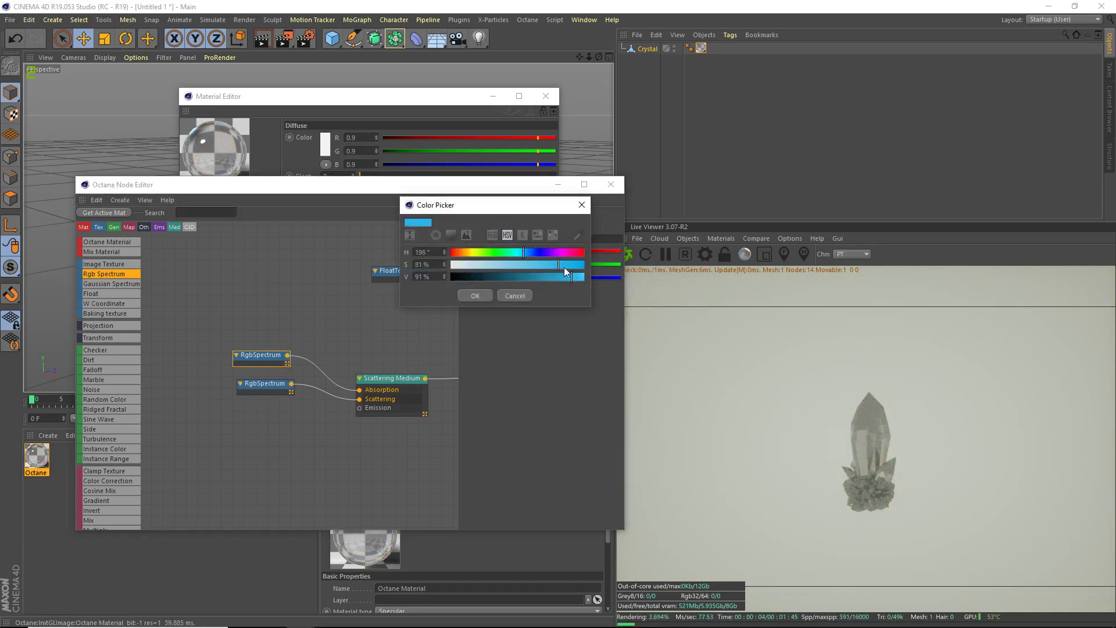
{"action": "left_click", "coordinate": [577, 265]}
{"action": "left_click", "coordinate": [519, 253]}
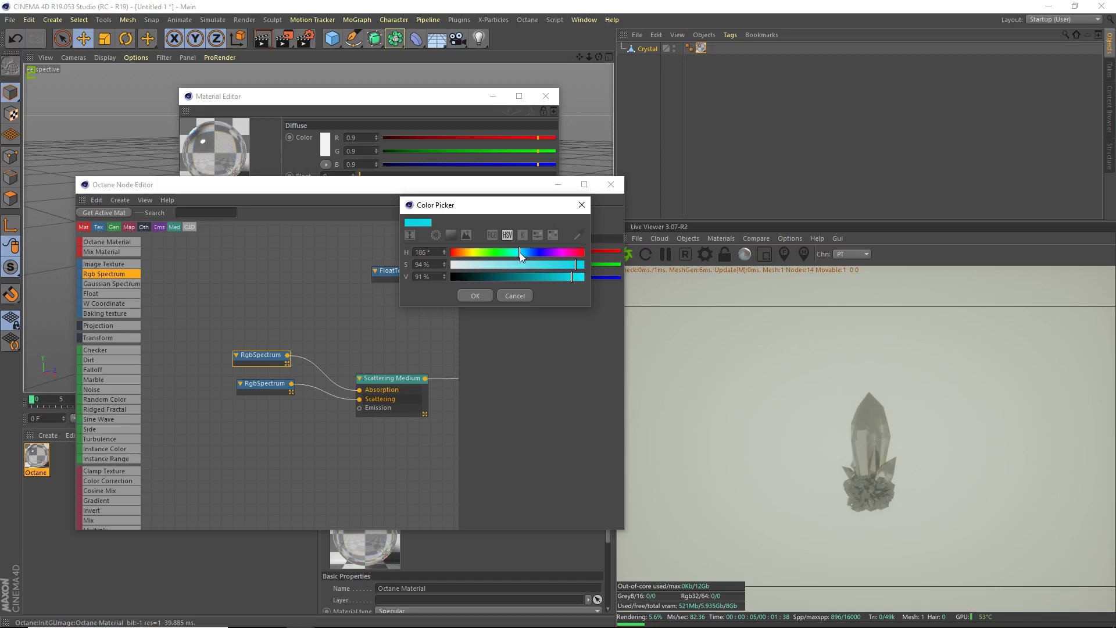
{"action": "left_click", "coordinate": [475, 295]}
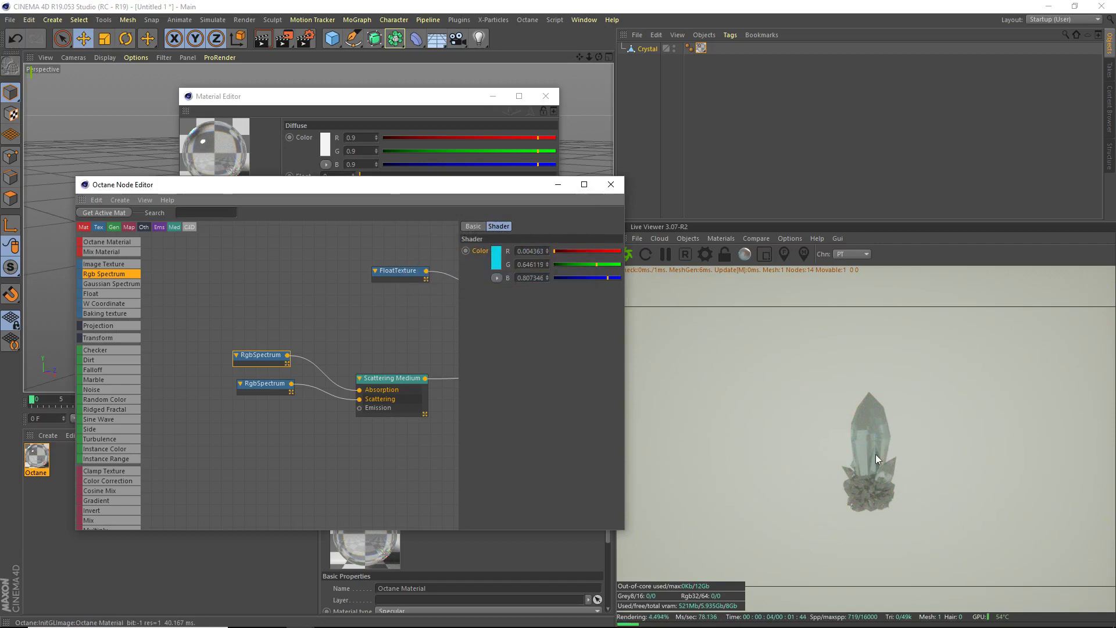
Set the scattering RGB Spectrum to a saturated blue, about R 0.007, G 0.415, B 0.9.
{"action": "left_click", "coordinate": [266, 383]}
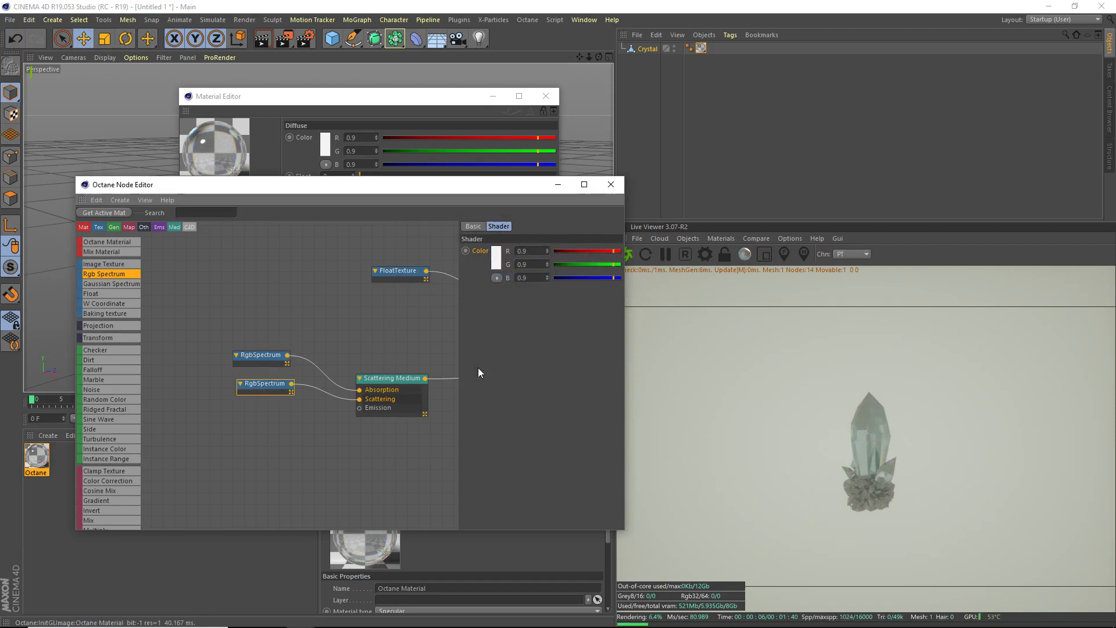
{"action": "left_click", "coordinate": [496, 258]}
{"action": "left_click", "coordinate": [519, 251]}
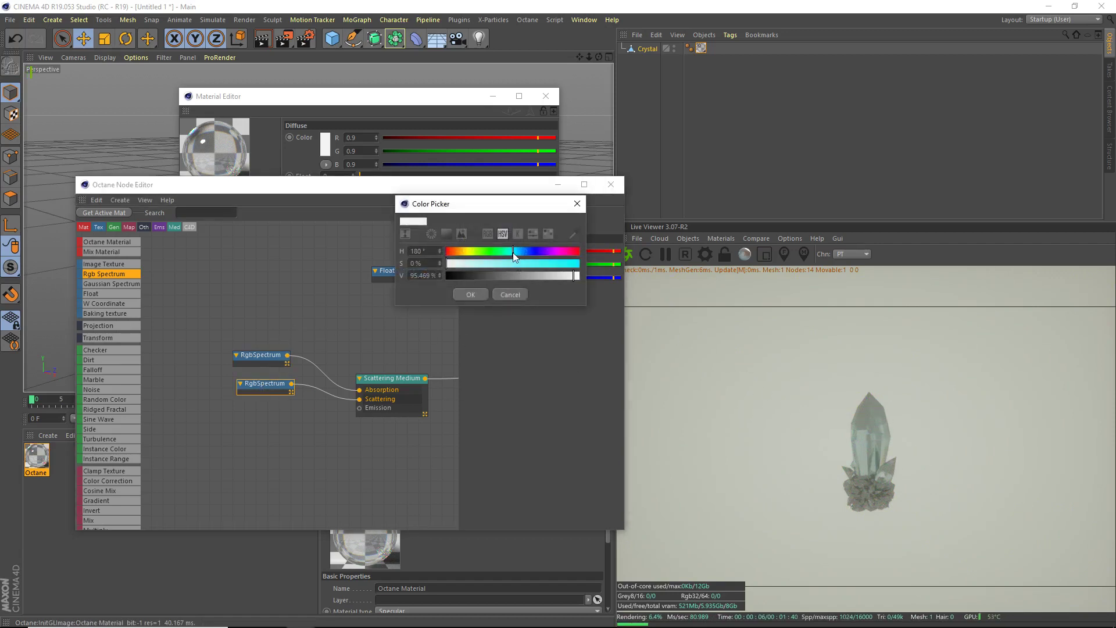
{"action": "left_click", "coordinate": [520, 251]}
{"action": "left_click", "coordinate": [556, 264]}
{"action": "left_click_drag", "start_coordinate": [560, 269], "coordinate": [572, 264]}
{"action": "left_click", "coordinate": [471, 295]}
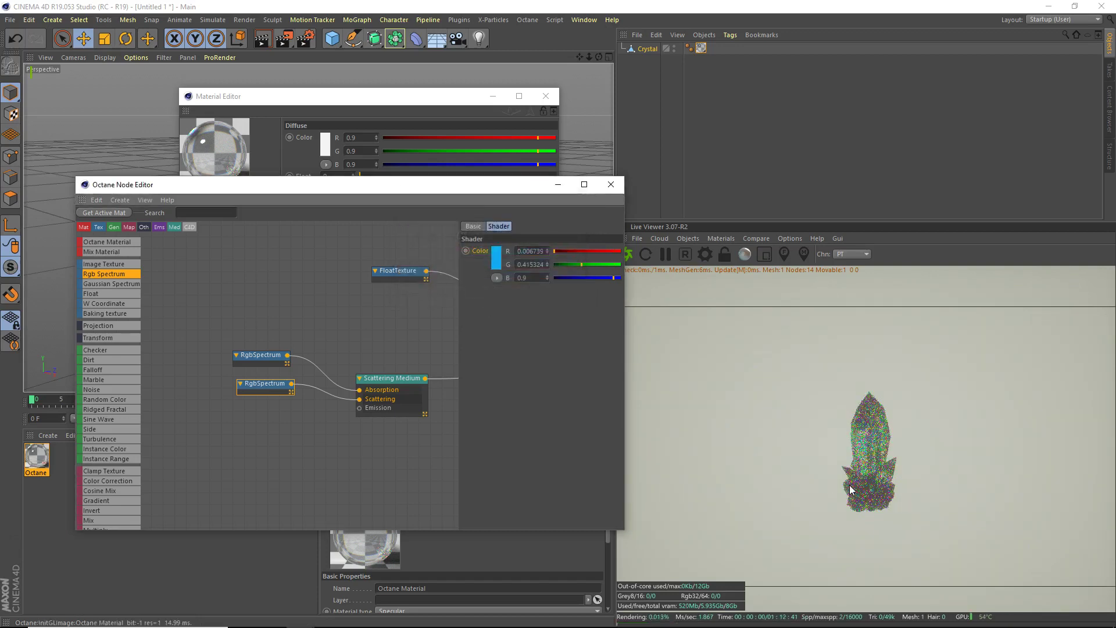
Set the Scattering Medium's density to about 0.186 and its phase to about 0.843, with the node editor window widened.
{"action": "left_click", "coordinate": [422, 385]}
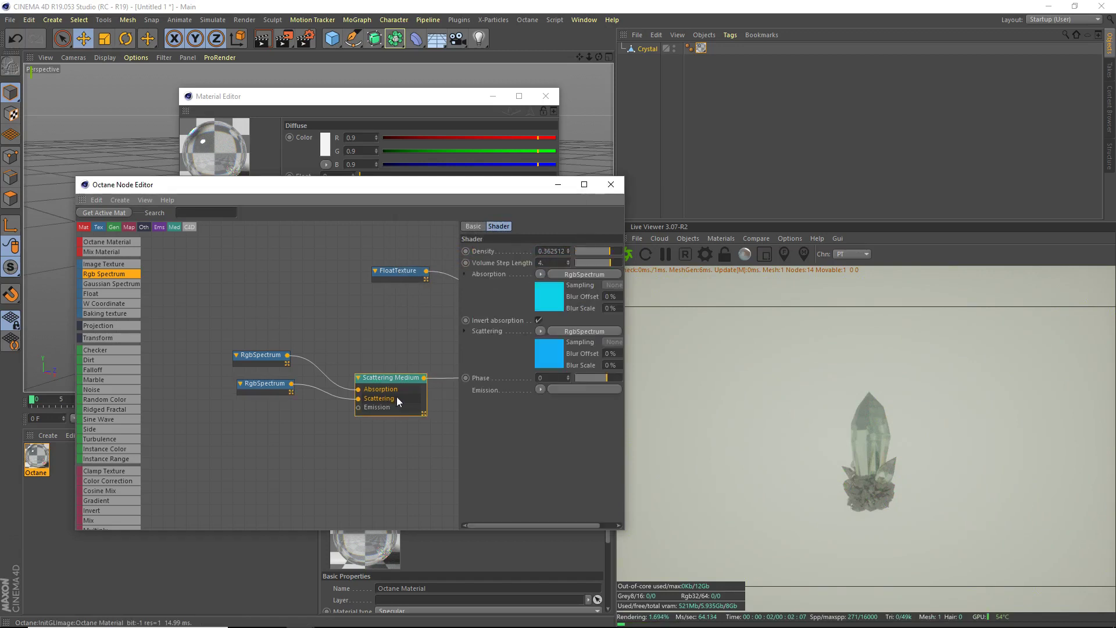
{"action": "left_click_drag", "start_coordinate": [625, 306], "coordinate": [696, 288]}
{"action": "left_click_drag", "start_coordinate": [666, 249], "coordinate": [672, 251]}
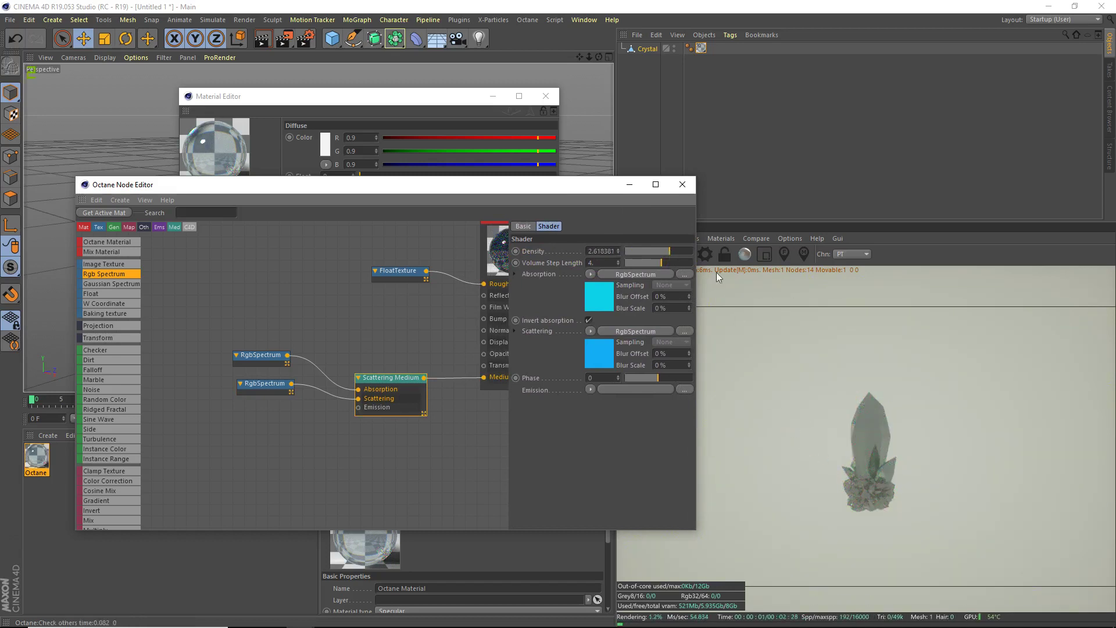
{"action": "left_click_drag", "start_coordinate": [666, 250], "coordinate": [657, 250]}
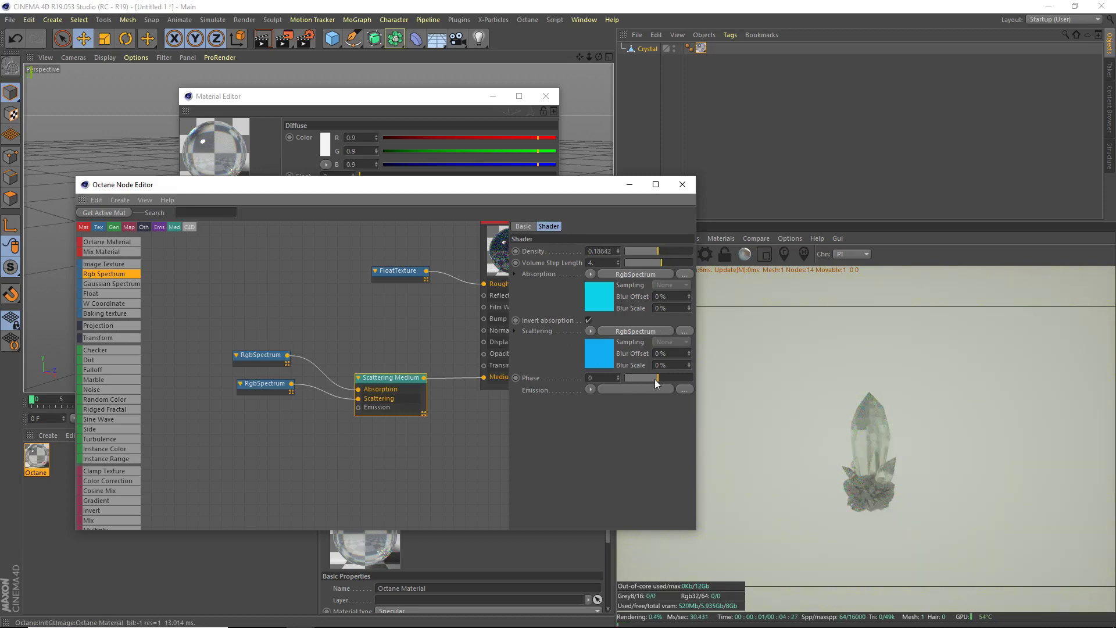
{"action": "left_click_drag", "start_coordinate": [657, 379], "coordinate": [688, 377]}
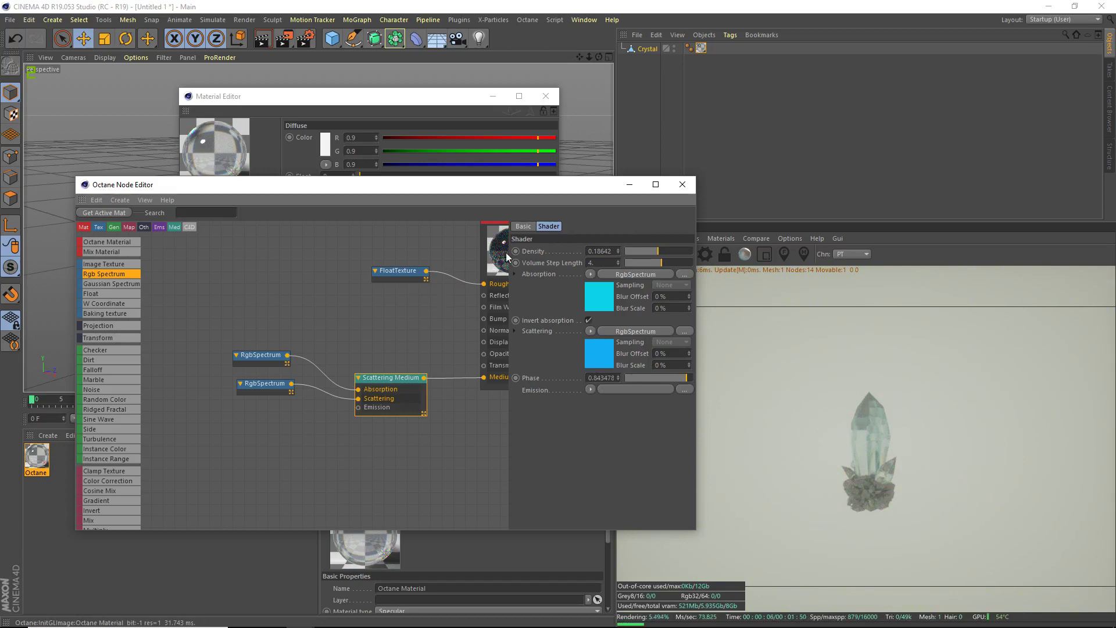
Add an RGB Spectrum node and connect it to the Octane Material's Reflection input, placed beside the FloatTexture node.
{"action": "middle_click_drag", "start_coordinate": [437, 294], "coordinate": [318, 351]}
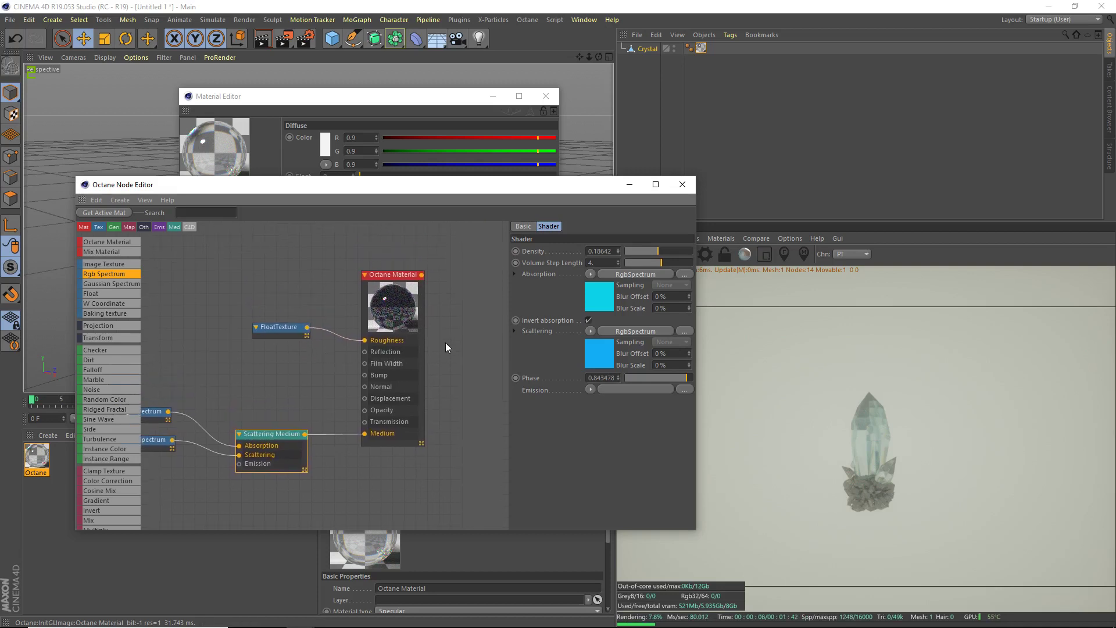
{"action": "left_click", "coordinate": [392, 354]}
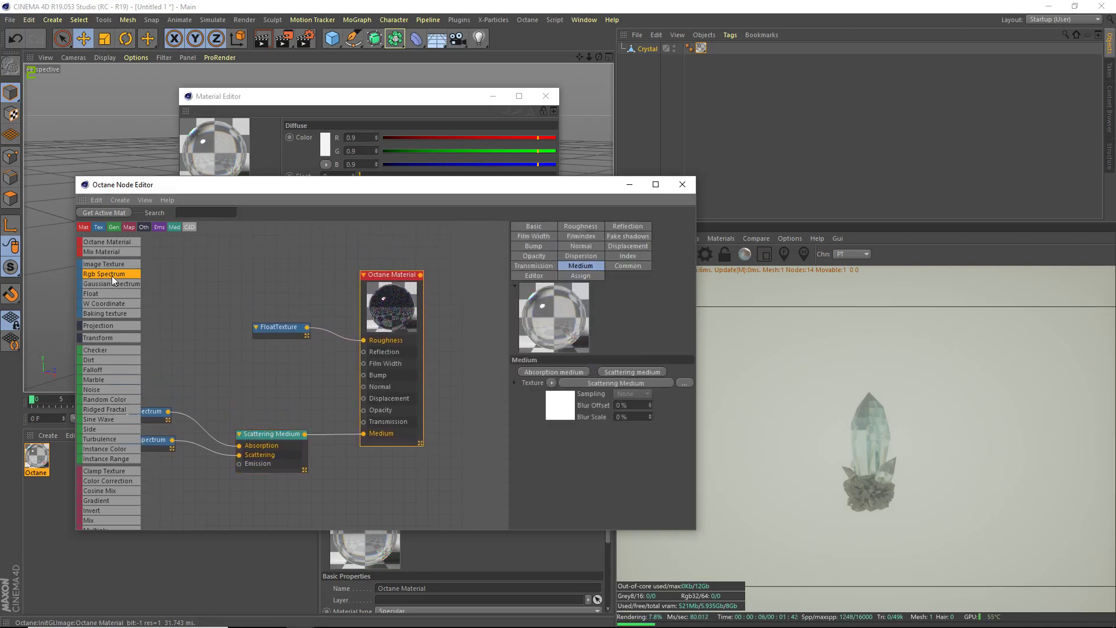
{"action": "left_click_drag", "start_coordinate": [113, 281], "coordinate": [363, 351]}
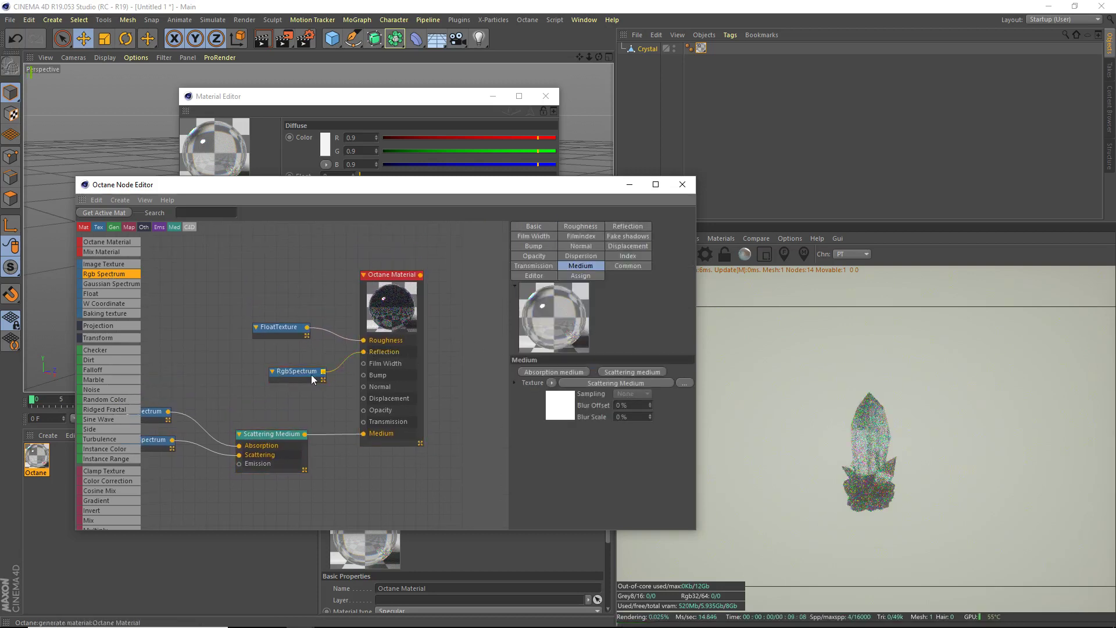
{"action": "left_click_drag", "start_coordinate": [312, 379], "coordinate": [303, 363]}
Set the reflection RGB Spectrum to a light blue, about R 0.457, G 0.765, B 0.9.
{"action": "left_click", "coordinate": [540, 260]}
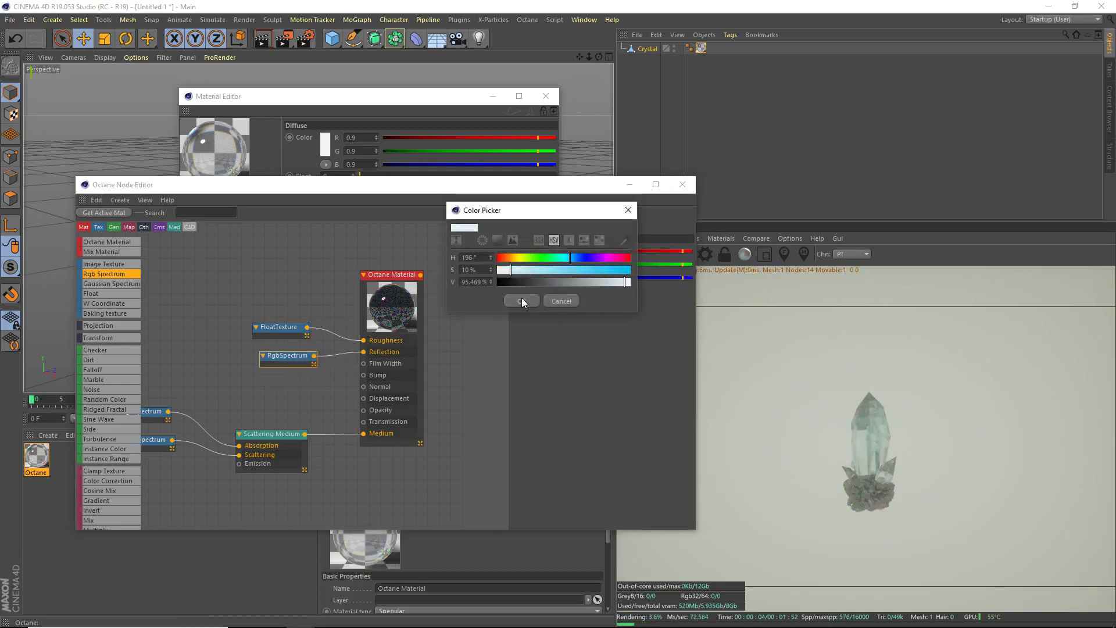
{"action": "left_click", "coordinate": [521, 301]}
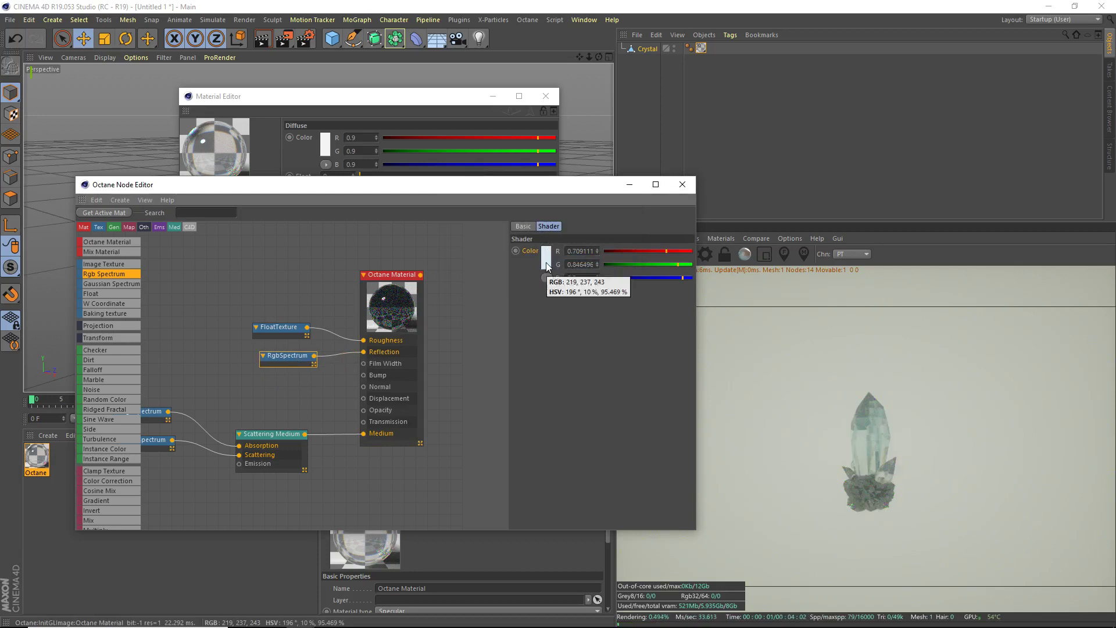
{"action": "left_click", "coordinate": [545, 262]}
{"action": "left_click", "coordinate": [623, 275]}
{"action": "left_click", "coordinate": [528, 306]}
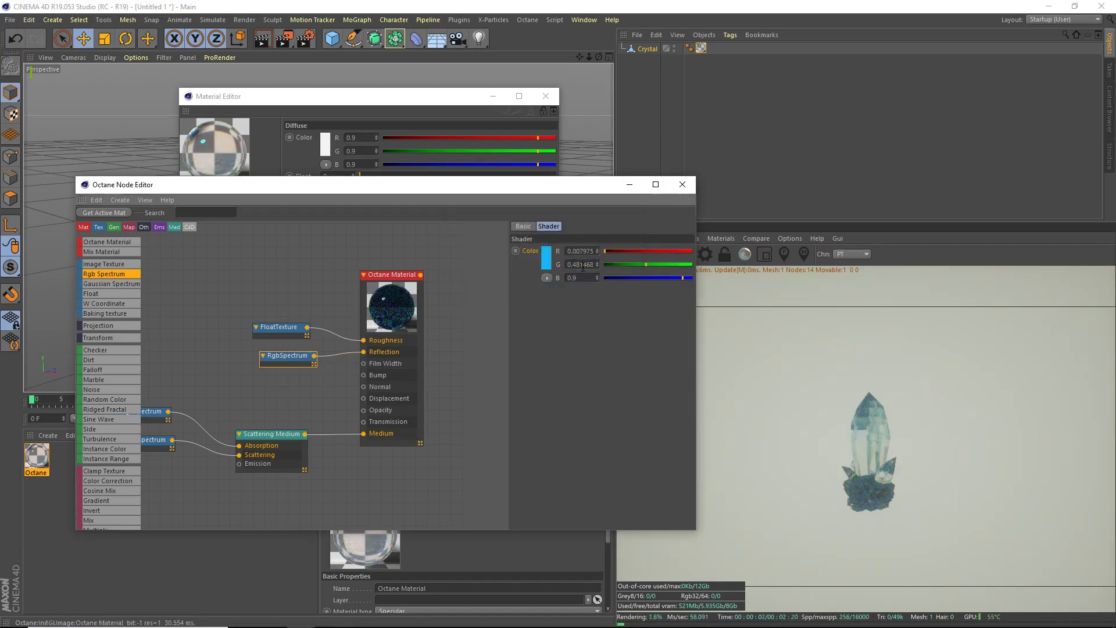
{"action": "left_click", "coordinate": [546, 259]}
{"action": "left_click", "coordinate": [550, 270]}
{"action": "left_click", "coordinate": [531, 304]}
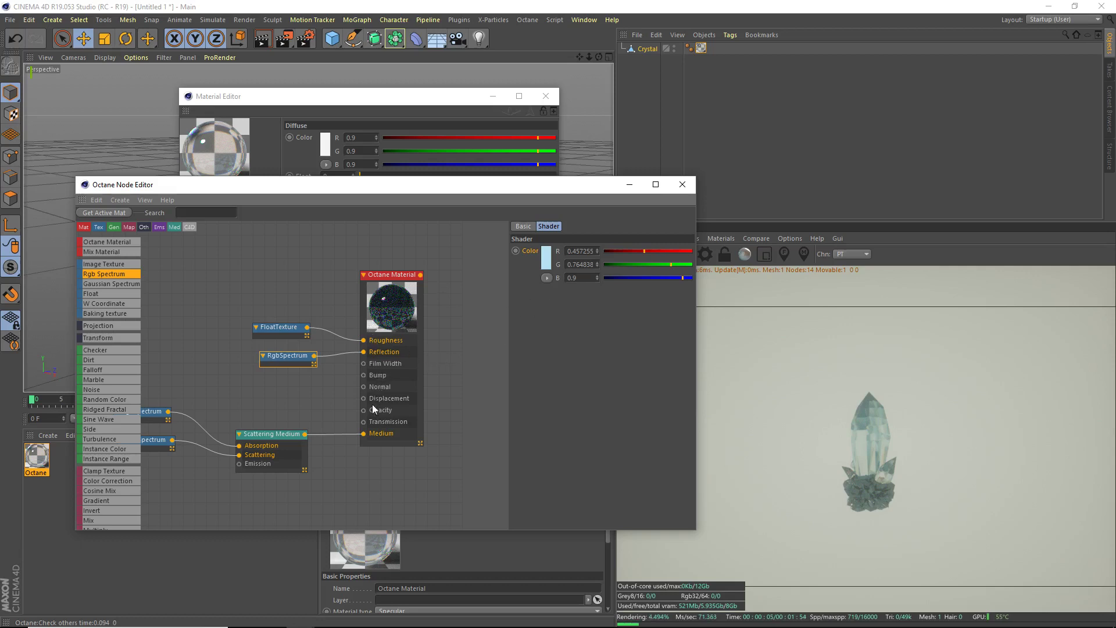
Align the FloatTexture node with the reflection spectrum and set the Scattering Medium's density to about 0.36 and phase to about 0.235.
{"action": "left_click_drag", "start_coordinate": [294, 327], "coordinate": [298, 359]}
{"action": "left_click", "coordinate": [311, 404]}
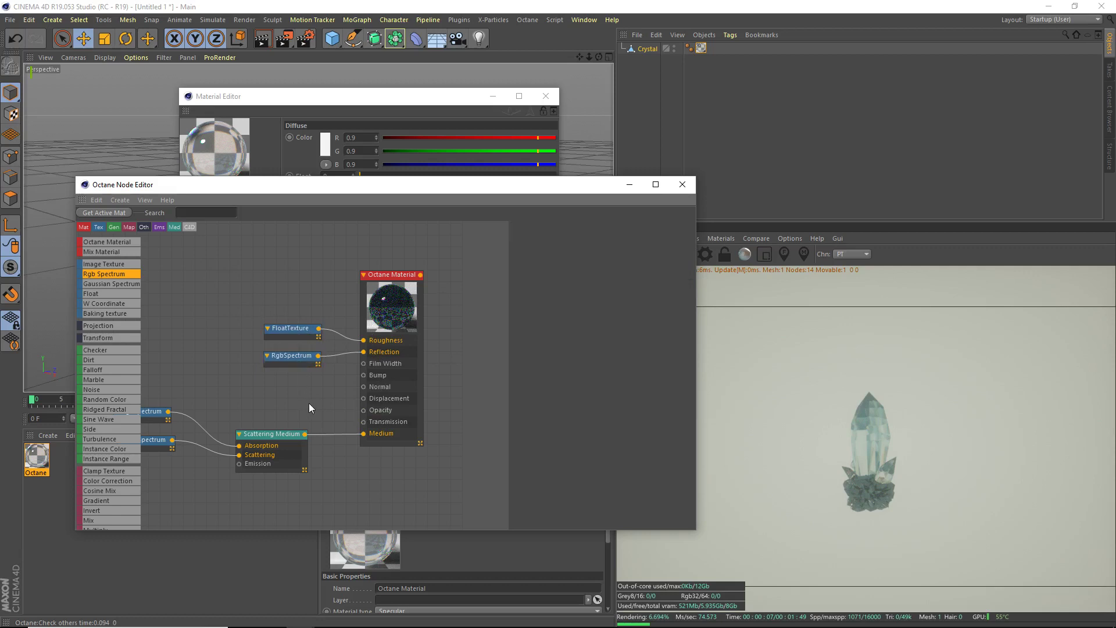
{"action": "middle_click_drag", "start_coordinate": [299, 370], "coordinate": [372, 362]}
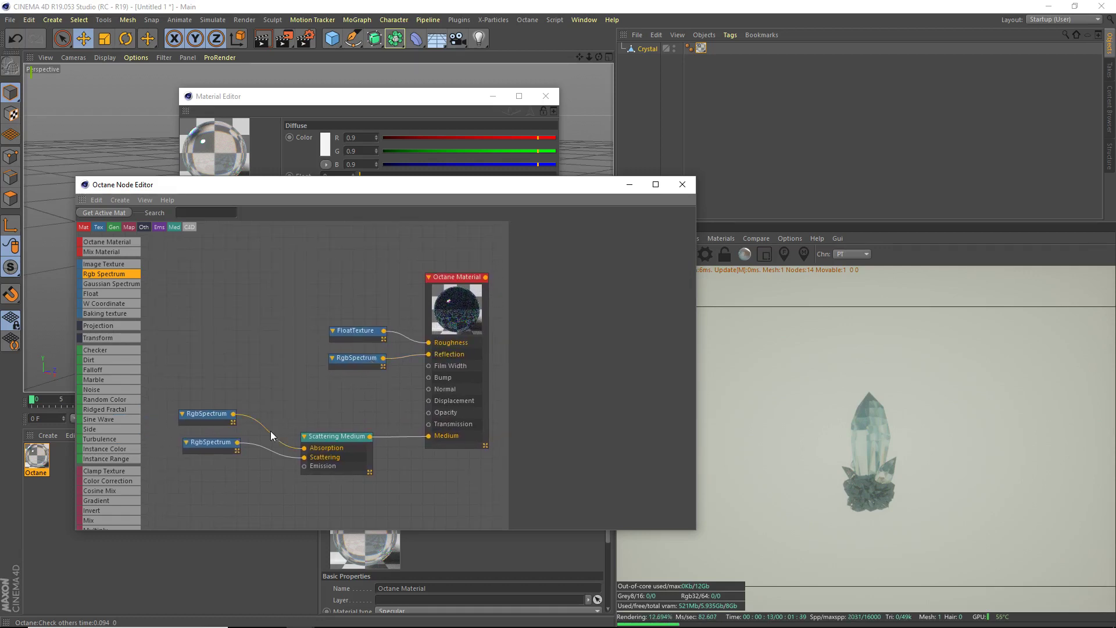
{"action": "left_click", "coordinate": [322, 451]}
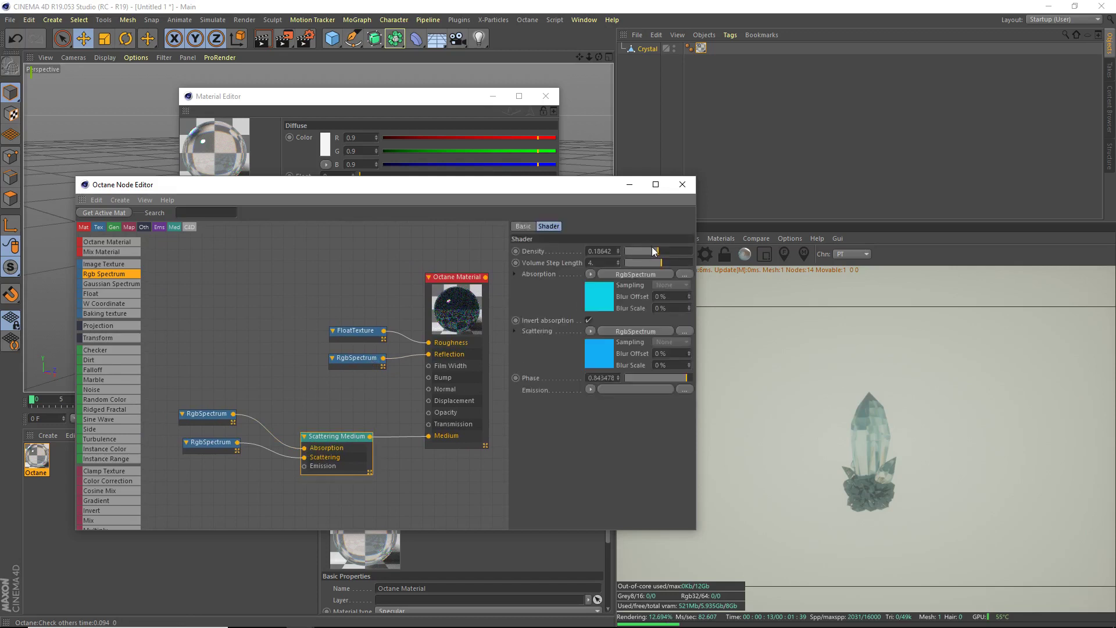
{"action": "left_click_drag", "start_coordinate": [653, 250], "coordinate": [661, 250]}
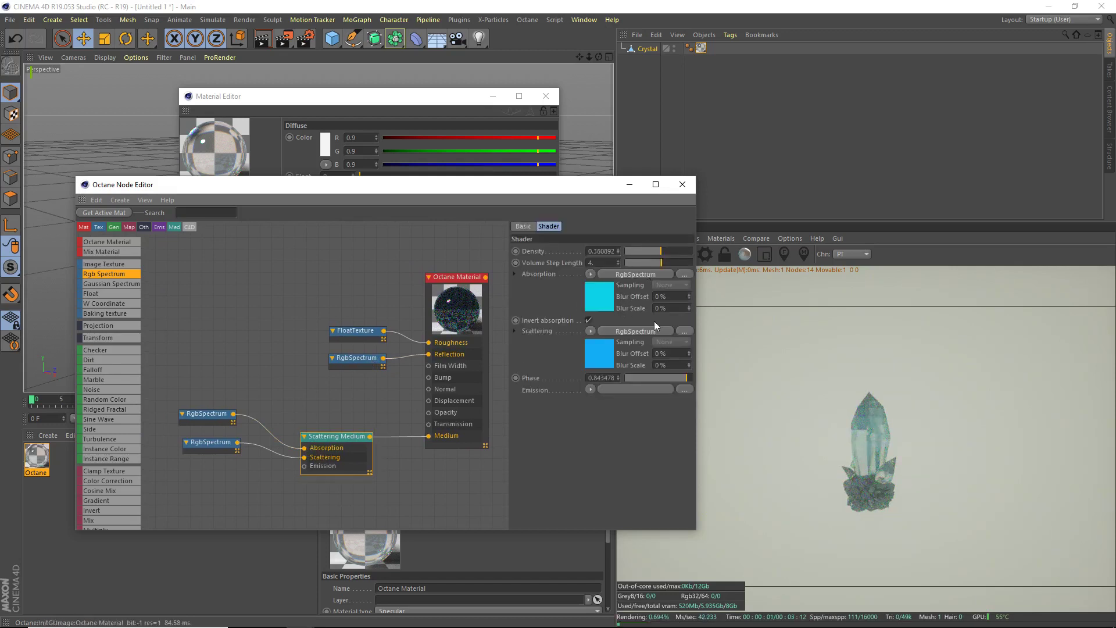
{"action": "left_click_drag", "start_coordinate": [678, 378], "coordinate": [666, 379]}
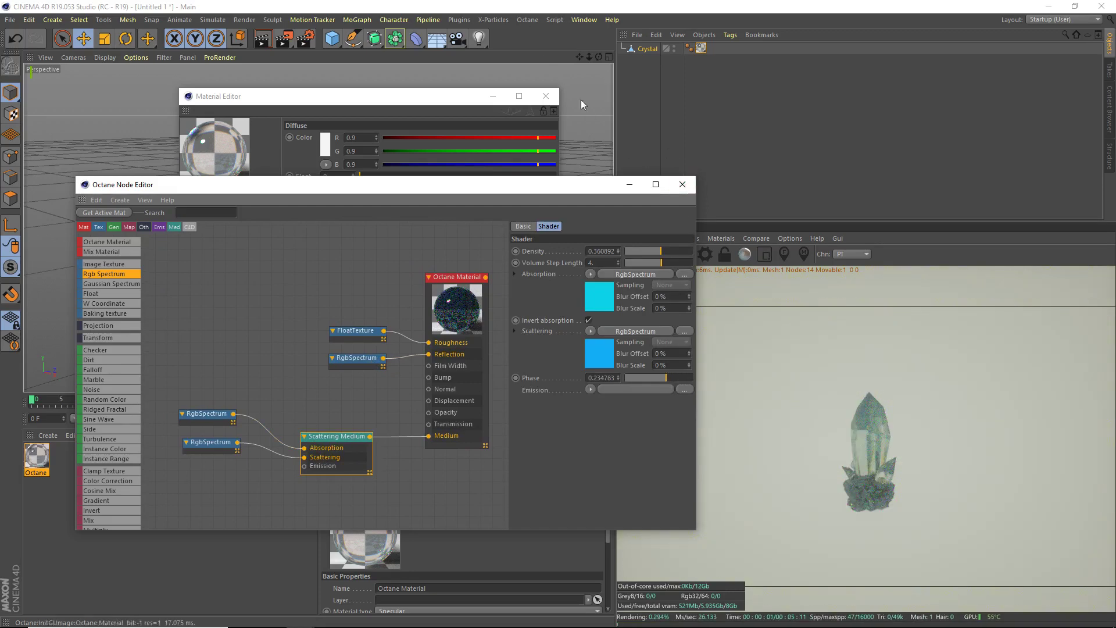
Close the Octane node editor and the Material Editor to return to the full scene layout.
{"action": "left_click", "coordinate": [681, 185]}
{"action": "left_click", "coordinate": [732, 35]}
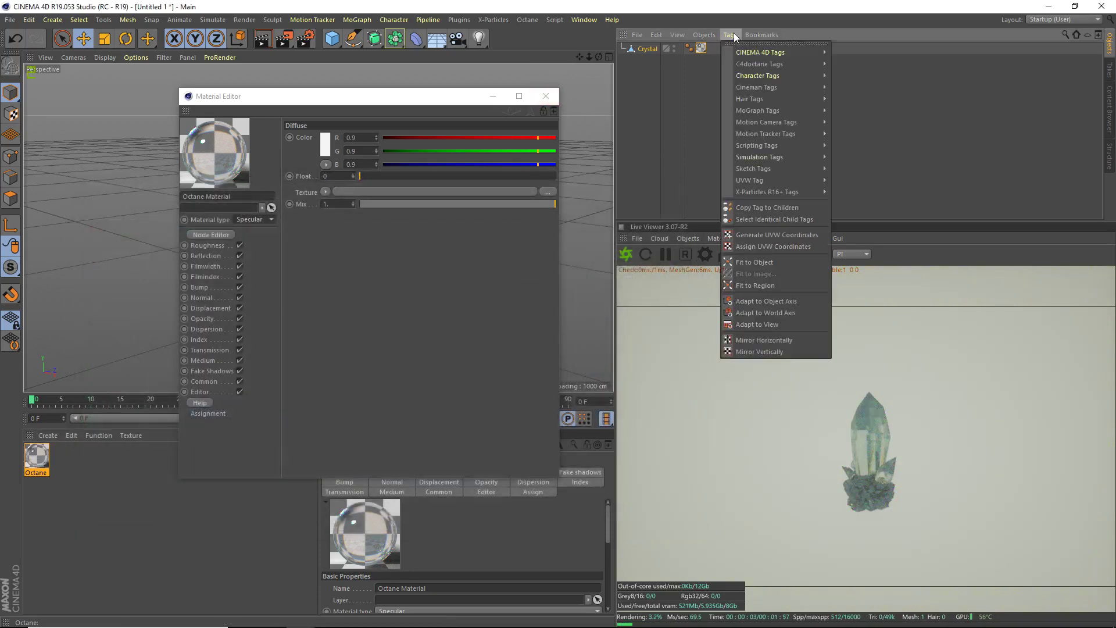
{"action": "left_click", "coordinate": [544, 100]}
{"action": "left_click", "coordinate": [545, 102]}
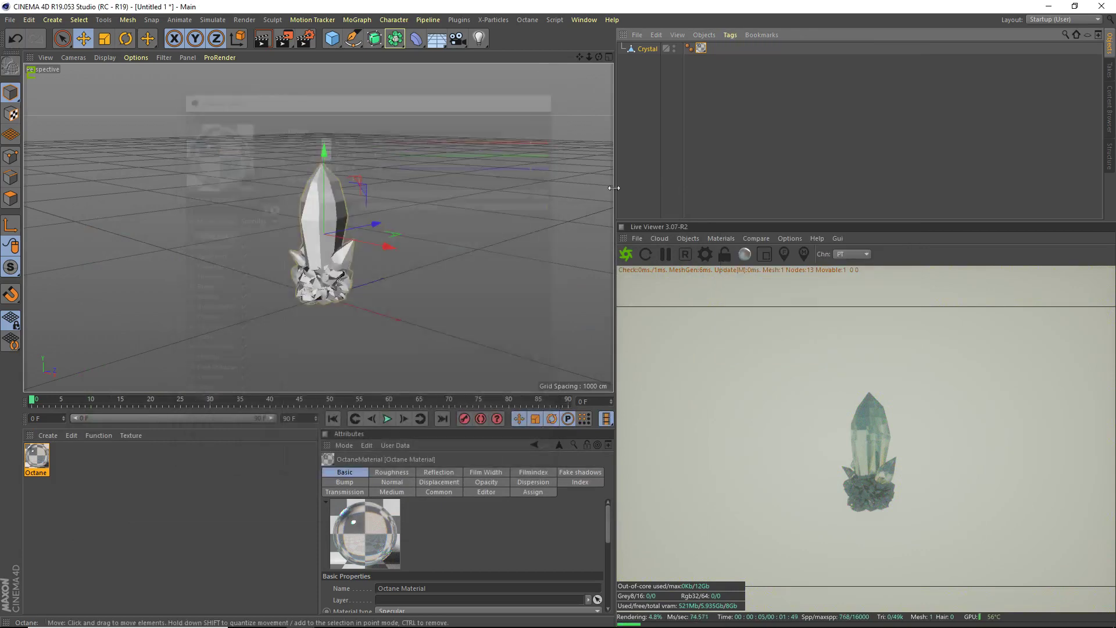
Add an Octane HDRI Environment and an Octane Texture Environment to the scene.
{"action": "left_click", "coordinate": [688, 238]}
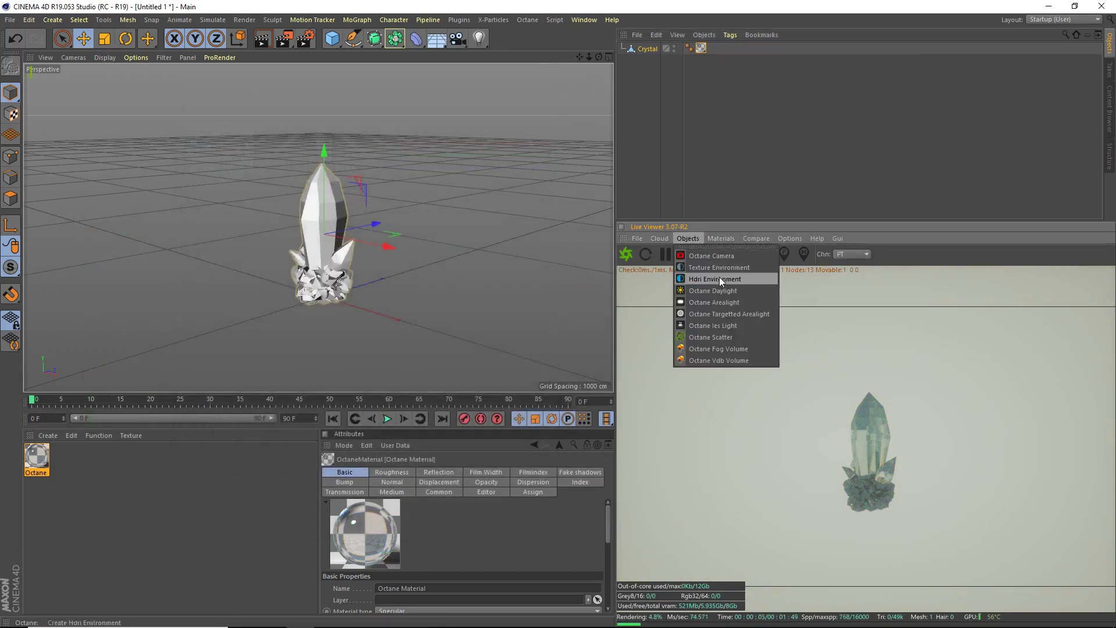
{"action": "left_click", "coordinate": [720, 277]}
{"action": "left_click", "coordinate": [688, 238]}
{"action": "left_click", "coordinate": [703, 268]}
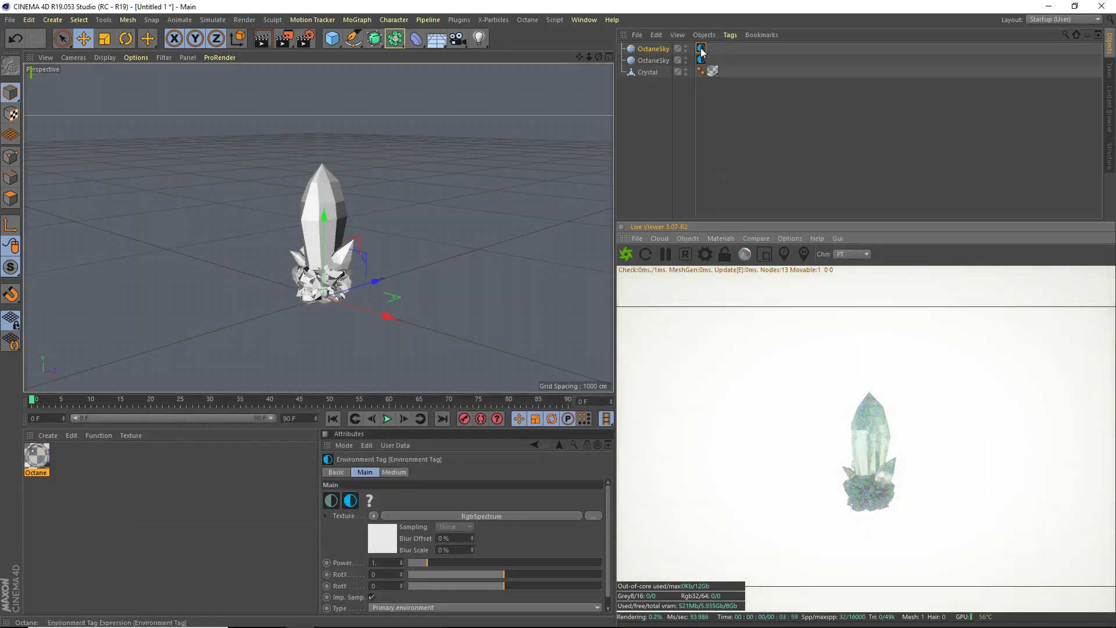
Set the texture environment's RGB Spectrum colour to black and its type to Visible environment.
{"action": "left_click", "coordinate": [381, 535]}
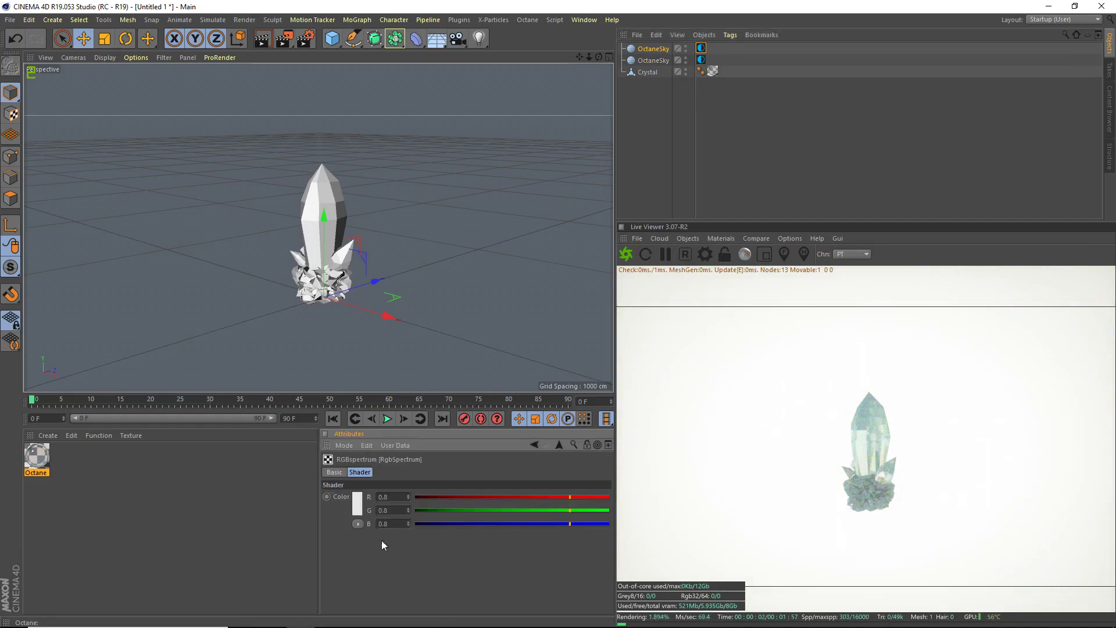
{"action": "left_click", "coordinate": [358, 507]}
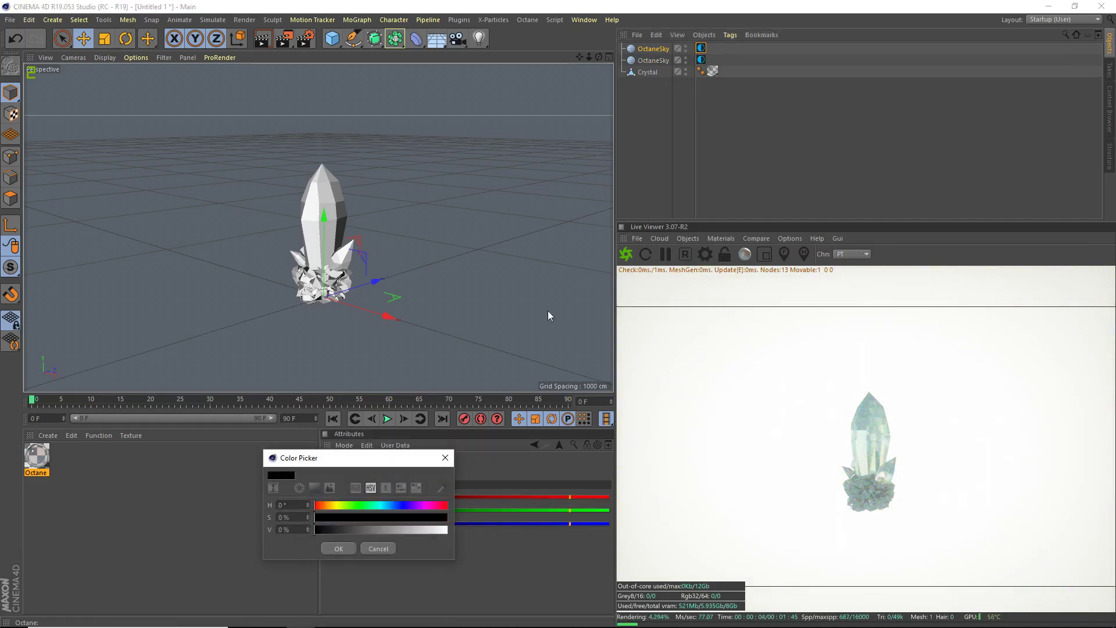
{"action": "left_click", "coordinate": [339, 549]}
{"action": "left_click", "coordinate": [701, 48]}
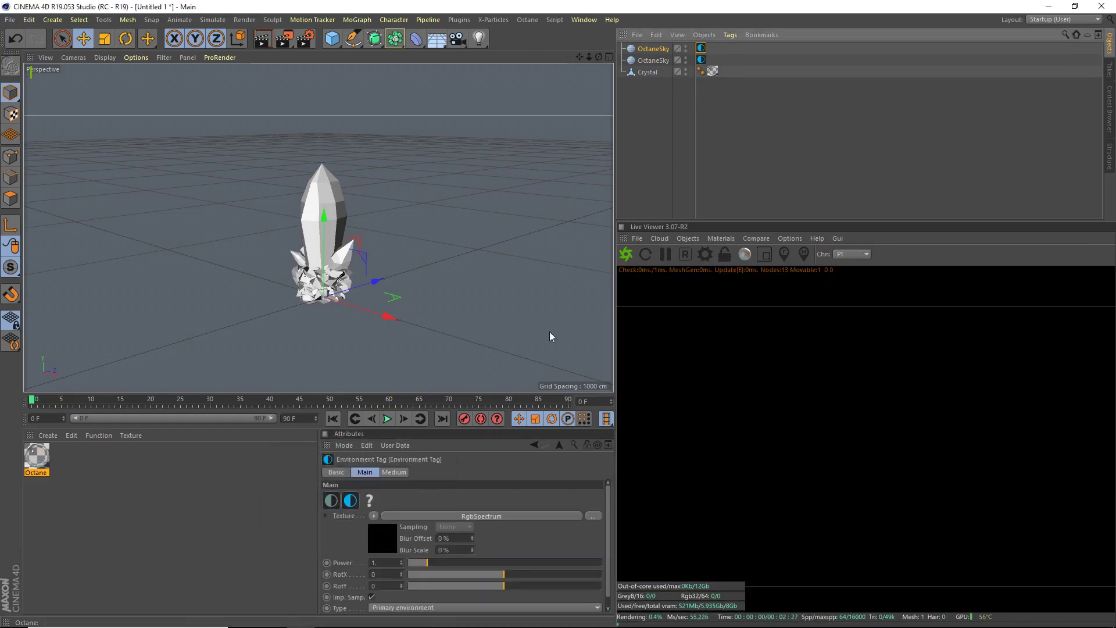
{"action": "left_click", "coordinate": [405, 608]}
{"action": "left_click", "coordinate": [407, 591]}
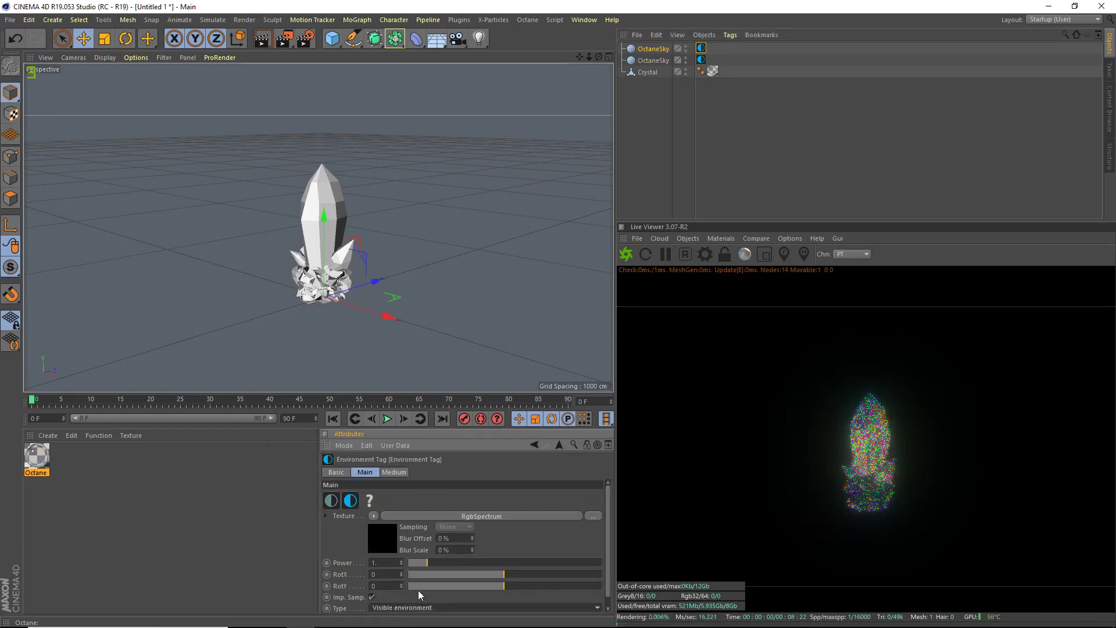
{"action": "scroll", "coordinate": [609, 541], "scroll_direction": "down", "scroll_amount": 1}
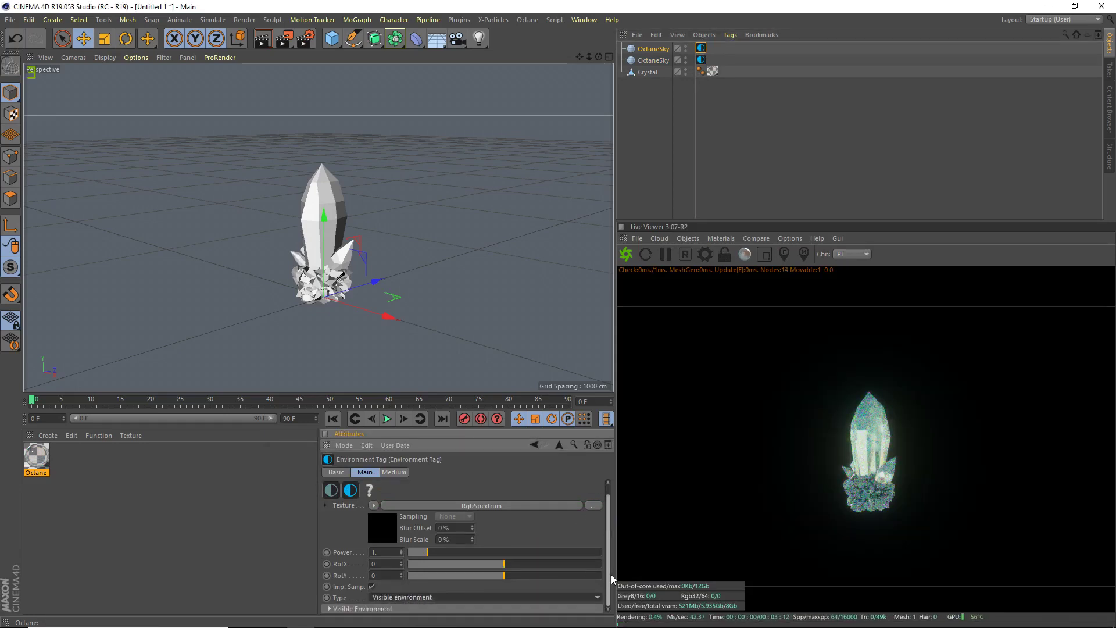
Load HdrSkyCloudy004_HDR_6K from the HDRSky folder as the HDRI environment's image texture.
{"action": "left_click", "coordinate": [701, 60]}
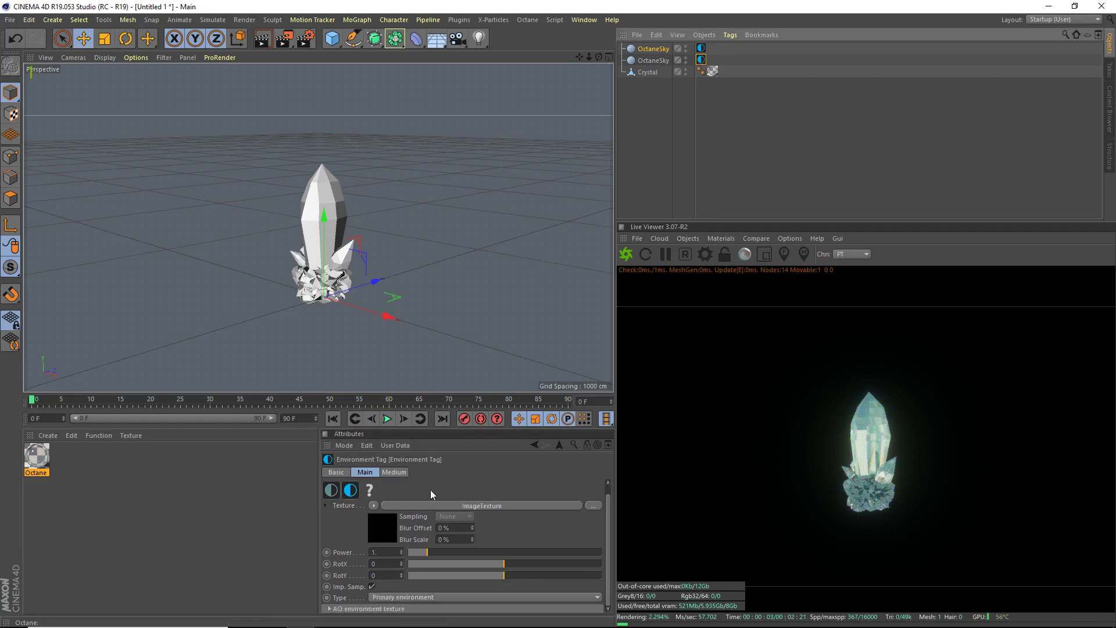
{"action": "left_click", "coordinate": [380, 519]}
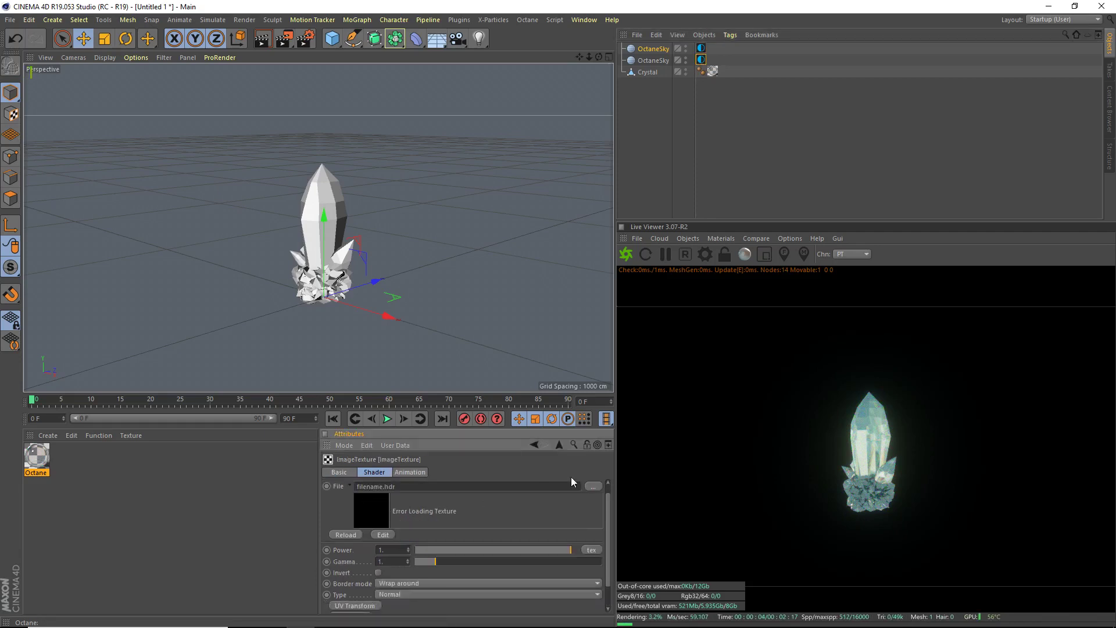
{"action": "left_click", "coordinate": [593, 487]}
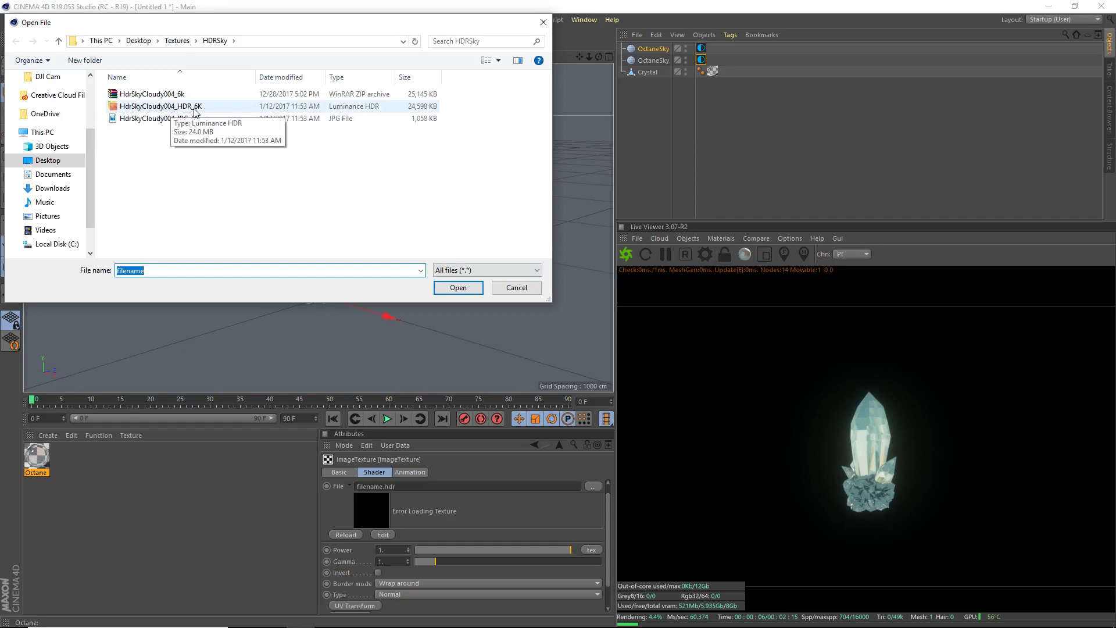
{"action": "double_click", "coordinate": [172, 107]}
{"action": "left_click", "coordinate": [622, 360]}
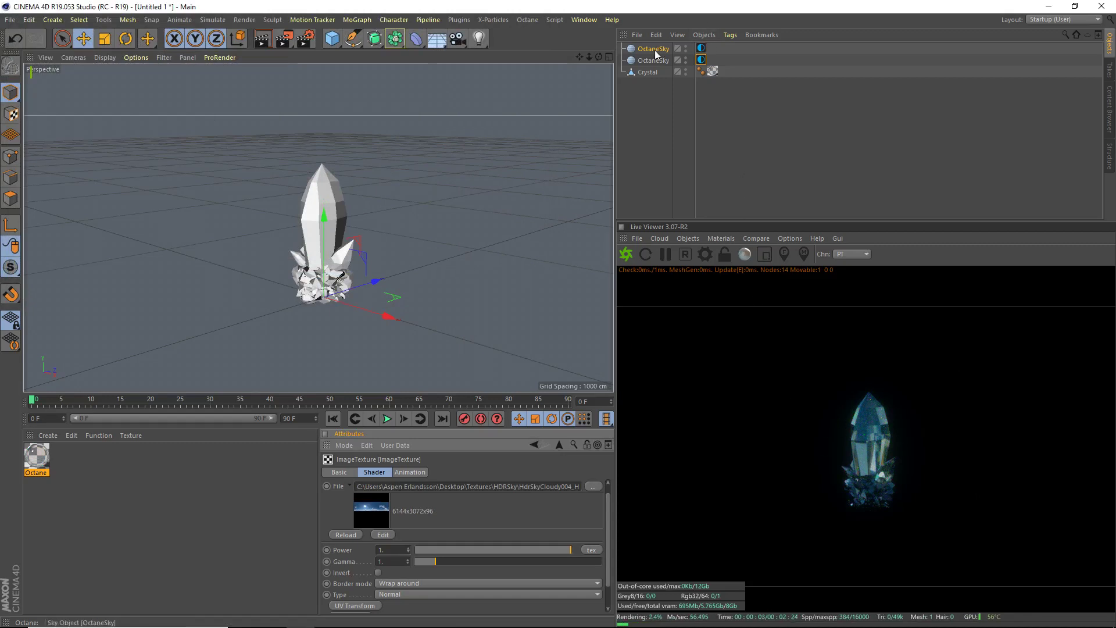
Toggle the visibility states of the two OctaneSky objects and orbit the perspective view to another side of the crystal.
{"action": "left_click", "coordinate": [686, 63]}
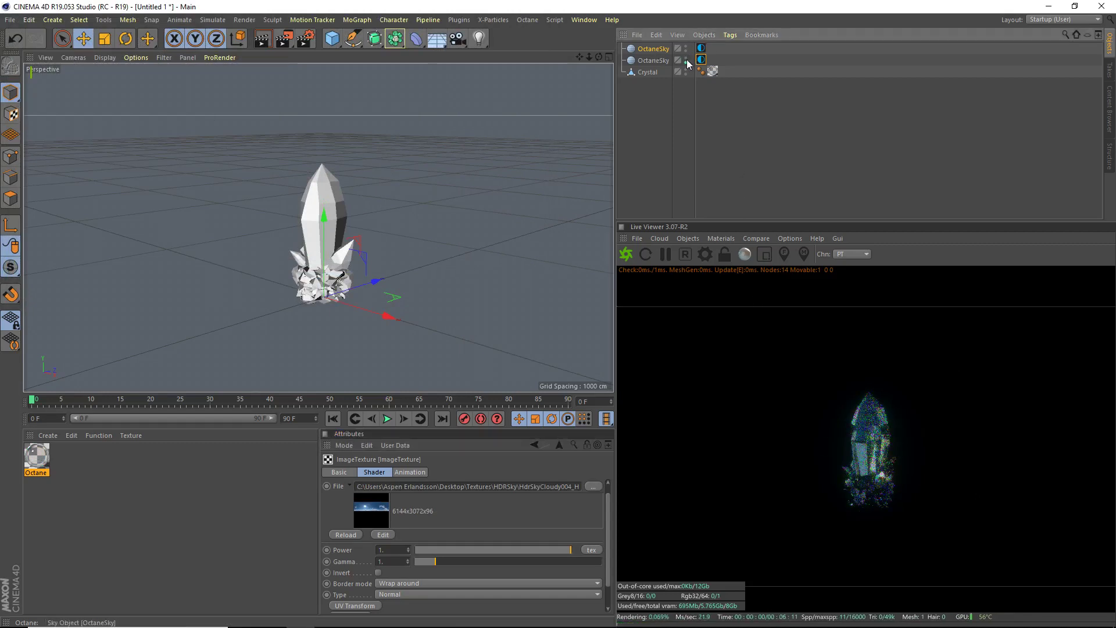
{"action": "left_click", "coordinate": [687, 62]}
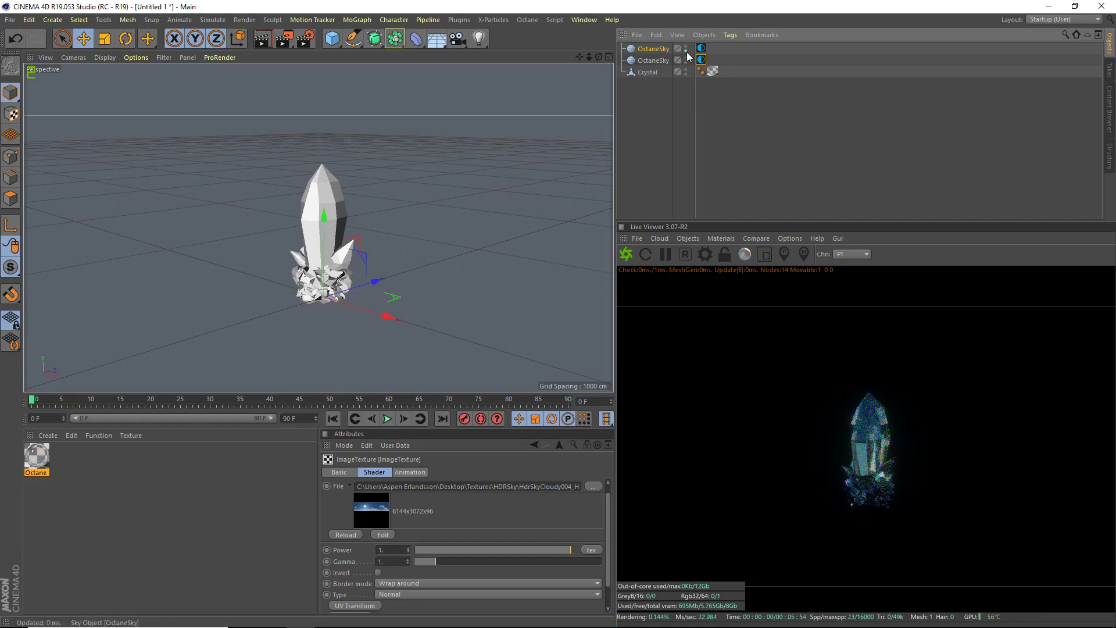
{"action": "left_click", "coordinate": [686, 49]}
{"action": "left_click_drag", "start_coordinate": [600, 57], "coordinate": [615, 75]}
{"action": "left_click_drag", "start_coordinate": [349, 197], "coordinate": [349, 174], "text": "alt"}
{"action": "left_click", "coordinate": [686, 49]}
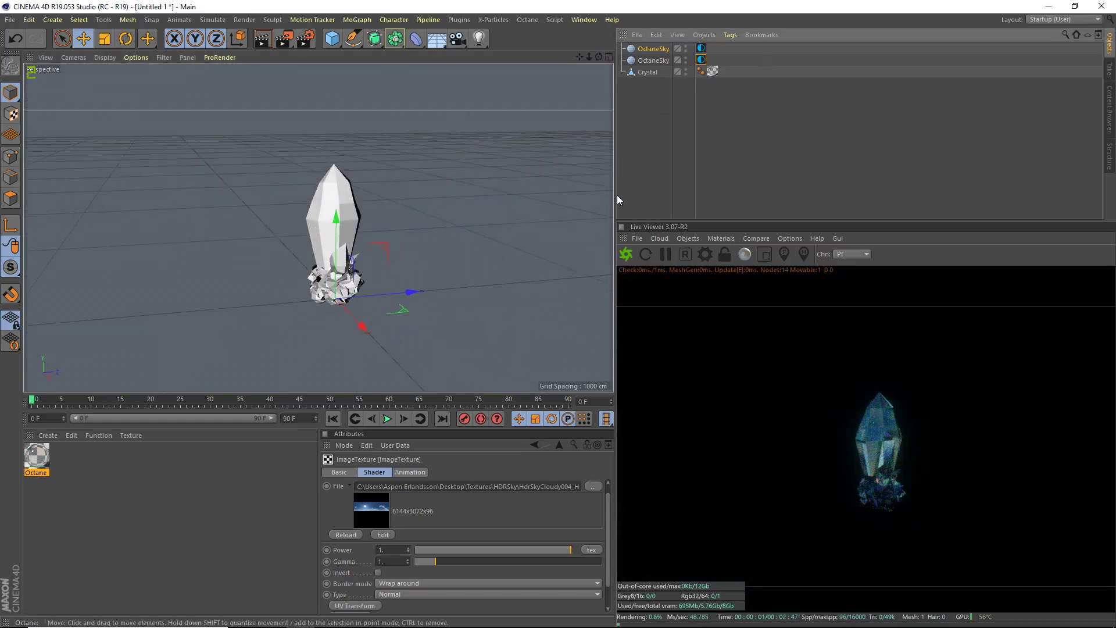
Raise the HDRI environment's power to about 8.07.
{"action": "left_click", "coordinate": [701, 59]}
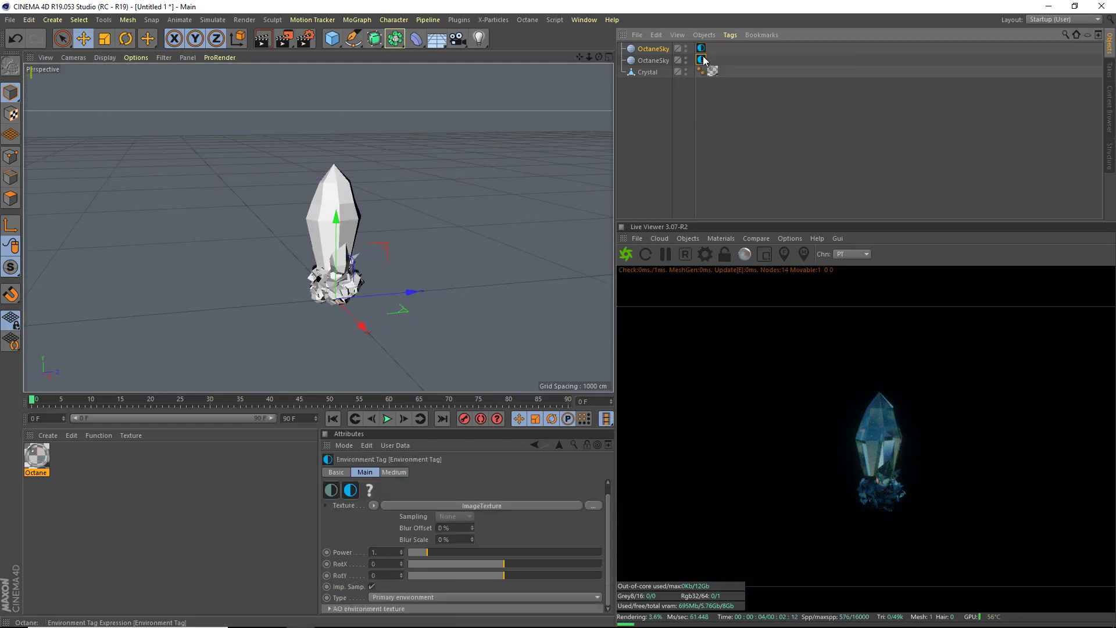
{"action": "left_click_drag", "start_coordinate": [430, 553], "coordinate": [501, 553]}
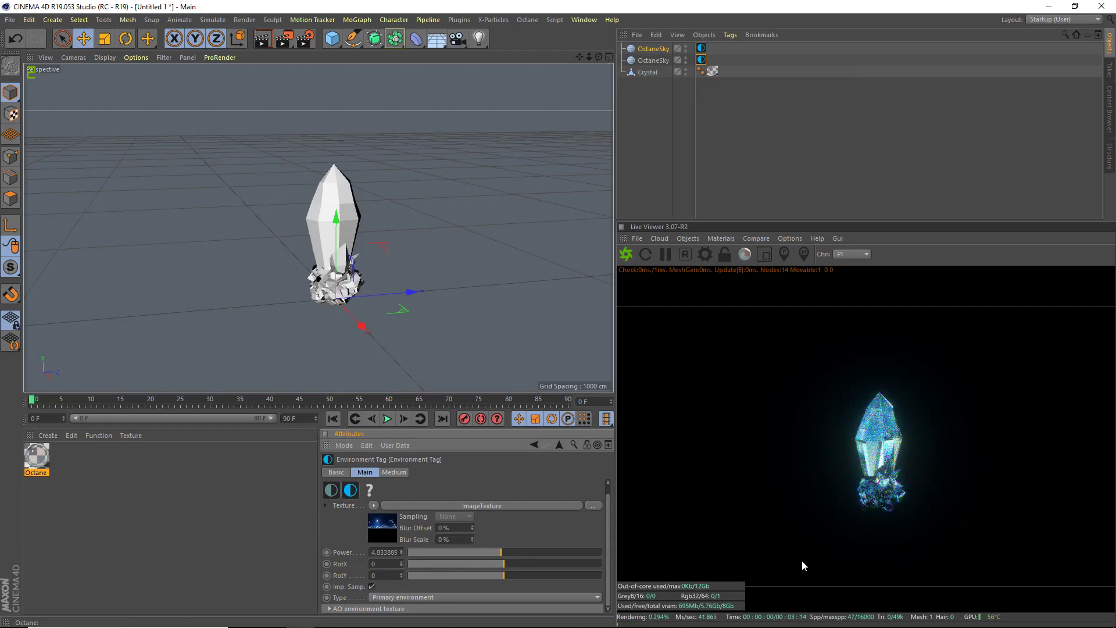
{"action": "left_click_drag", "start_coordinate": [522, 552], "coordinate": [564, 553]}
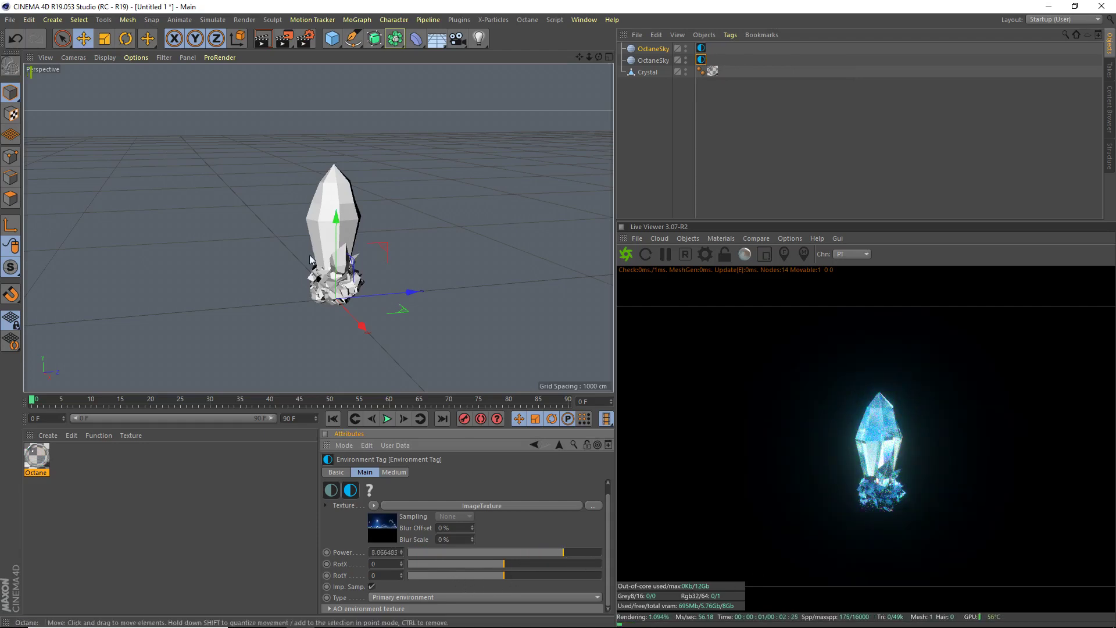
Reframe the crystal at a closer, lower angle and lower the HDRI environment's power to about 7.34.
{"action": "right_click_drag", "start_coordinate": [296, 252], "coordinate": [485, 193], "text": "alt"}
{"action": "left_click_drag", "start_coordinate": [600, 58], "coordinate": [660, 26]}
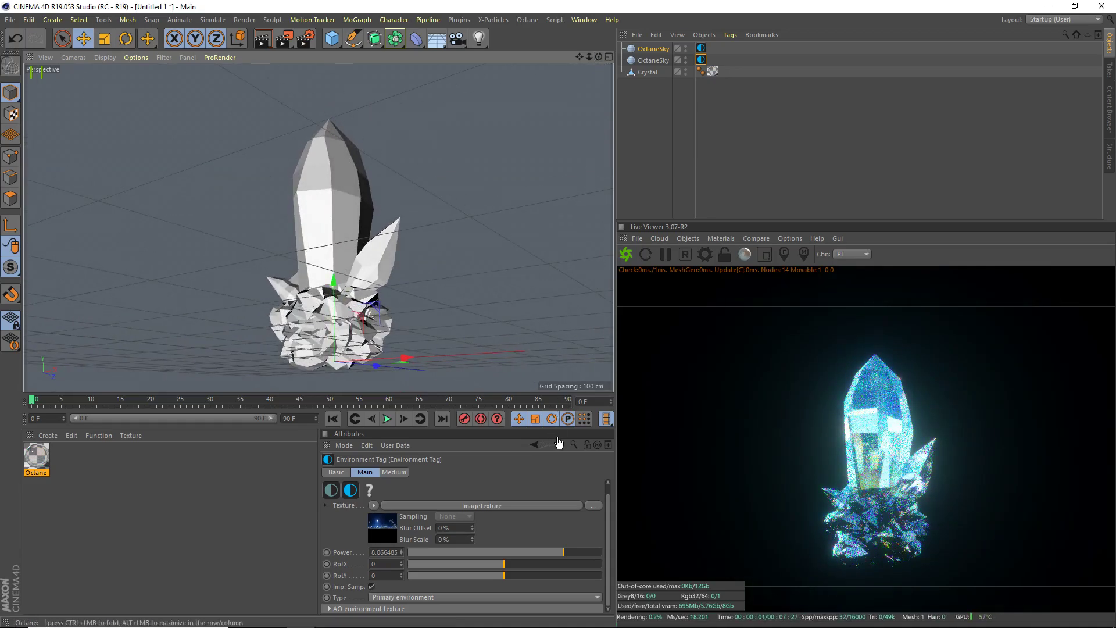
{"action": "left_click_drag", "start_coordinate": [579, 57], "coordinate": [589, 259]}
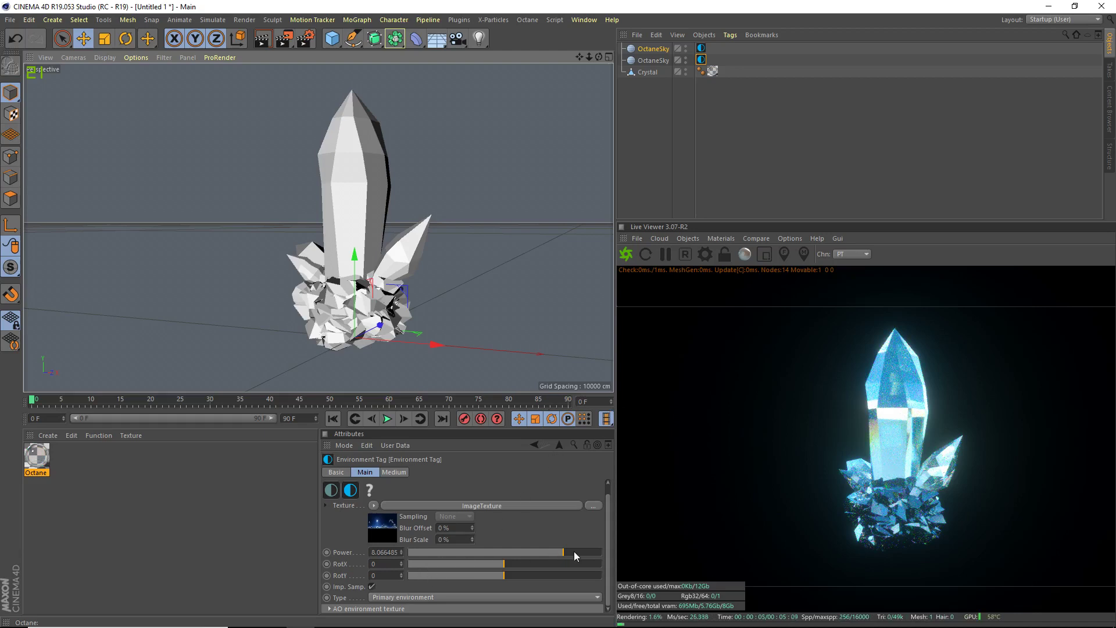
{"action": "left_click_drag", "start_coordinate": [577, 552], "coordinate": [549, 556]}
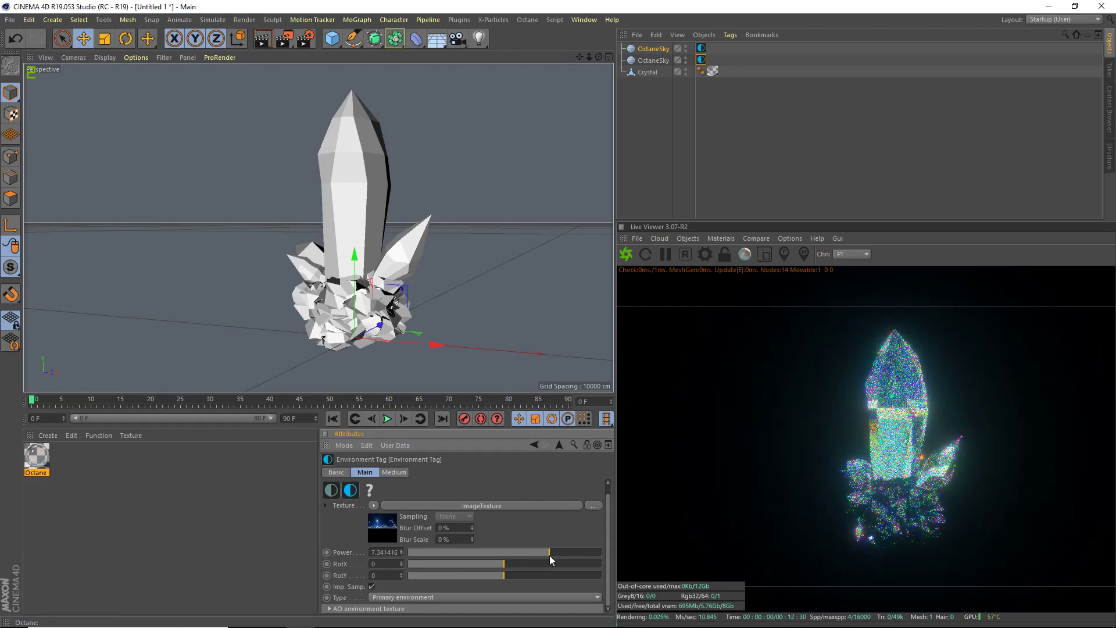
Set Octane's post-processing bloom and glare power to about 28.5, ray amount to 8 and glare angle to 90.
{"action": "left_click", "coordinate": [528, 20]}
{"action": "left_click", "coordinate": [552, 61]}
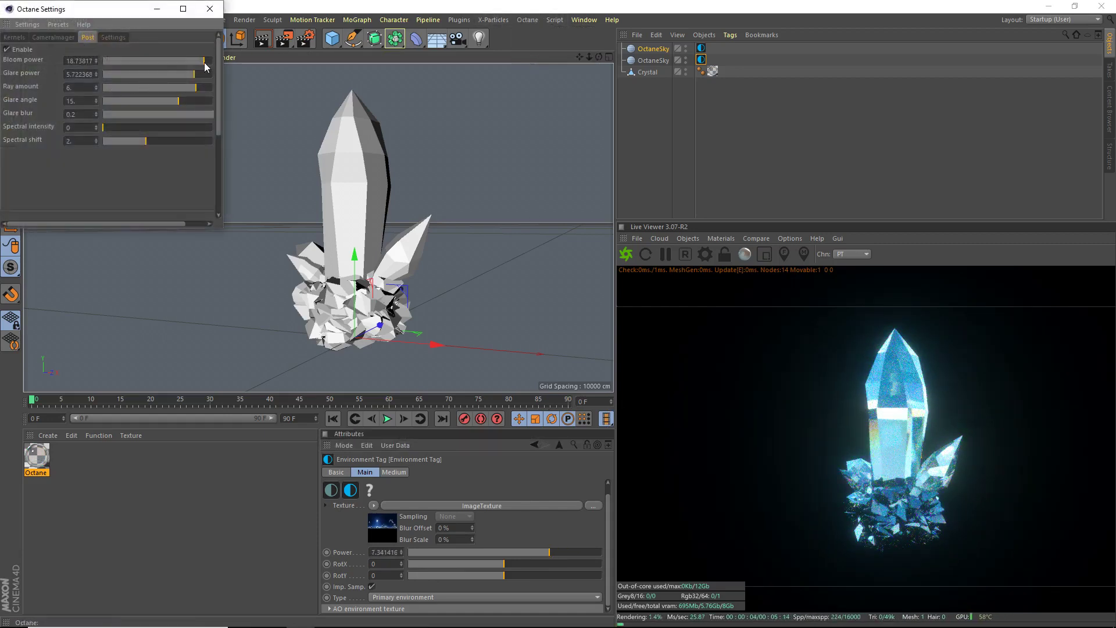
{"action": "left_click_drag", "start_coordinate": [195, 75], "coordinate": [209, 77]}
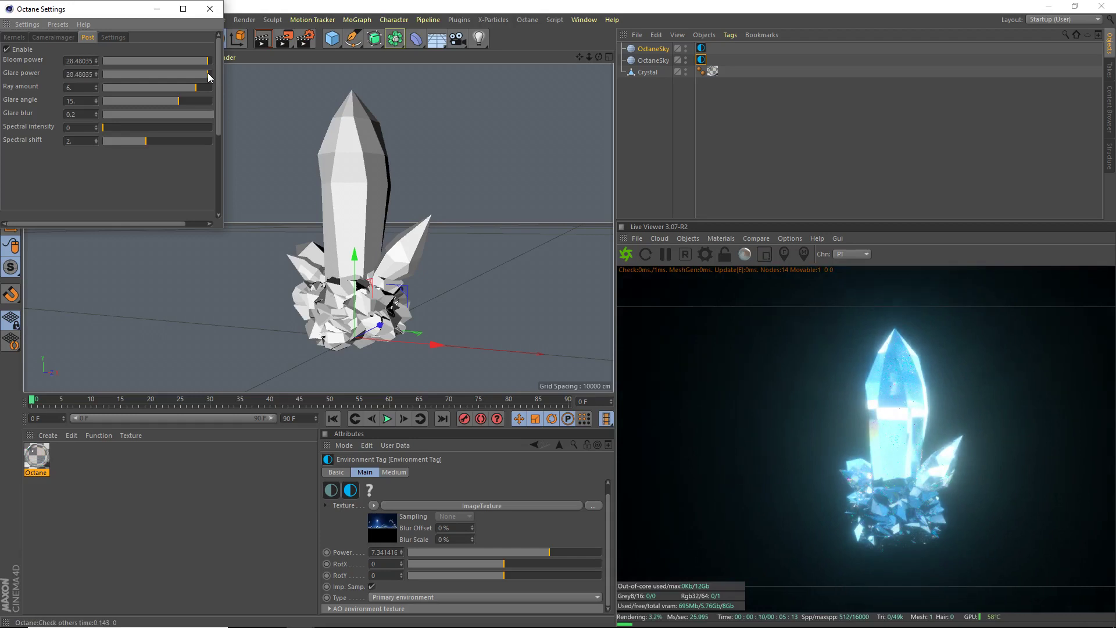
{"action": "left_click_drag", "start_coordinate": [106, 19], "coordinate": [153, 38]}
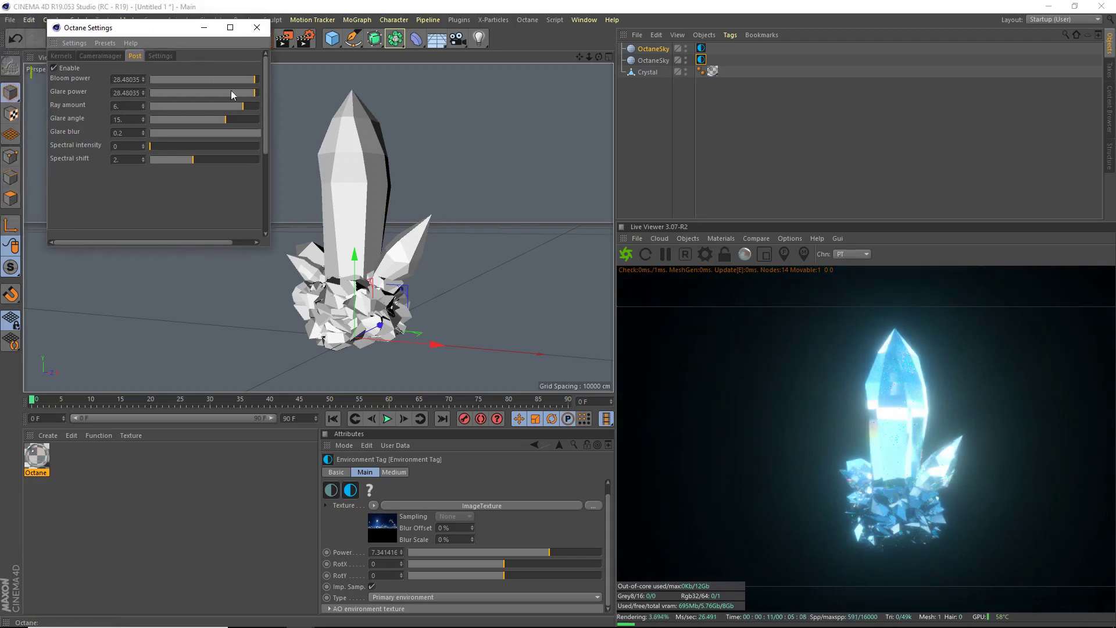
{"action": "left_click_drag", "start_coordinate": [254, 107], "coordinate": [257, 125]}
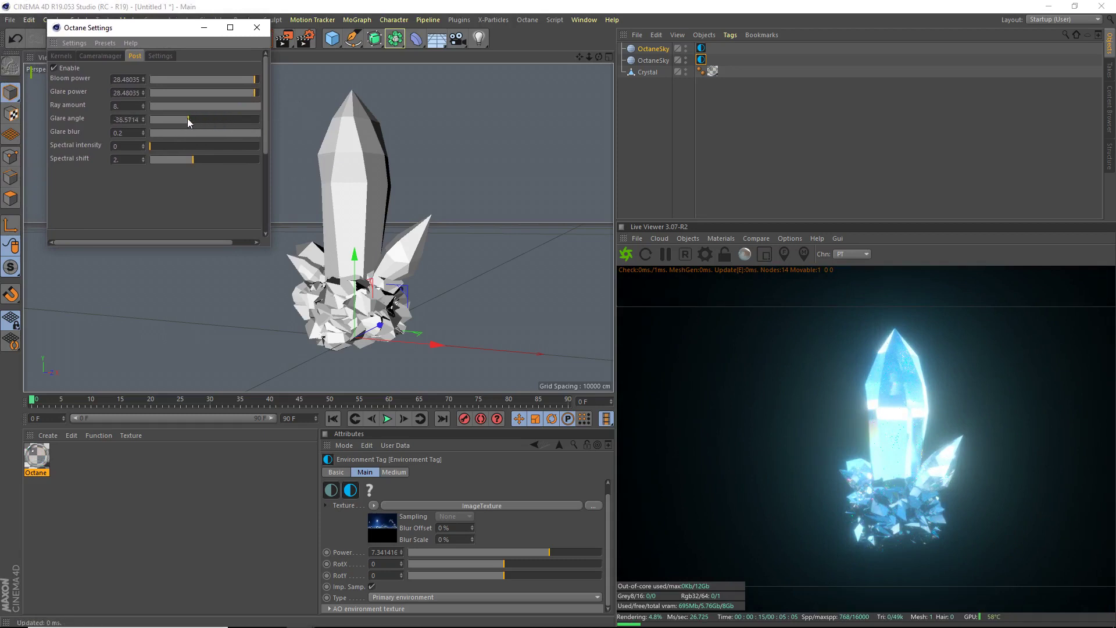
{"action": "left_click_drag", "start_coordinate": [266, 129], "coordinate": [285, 130]}
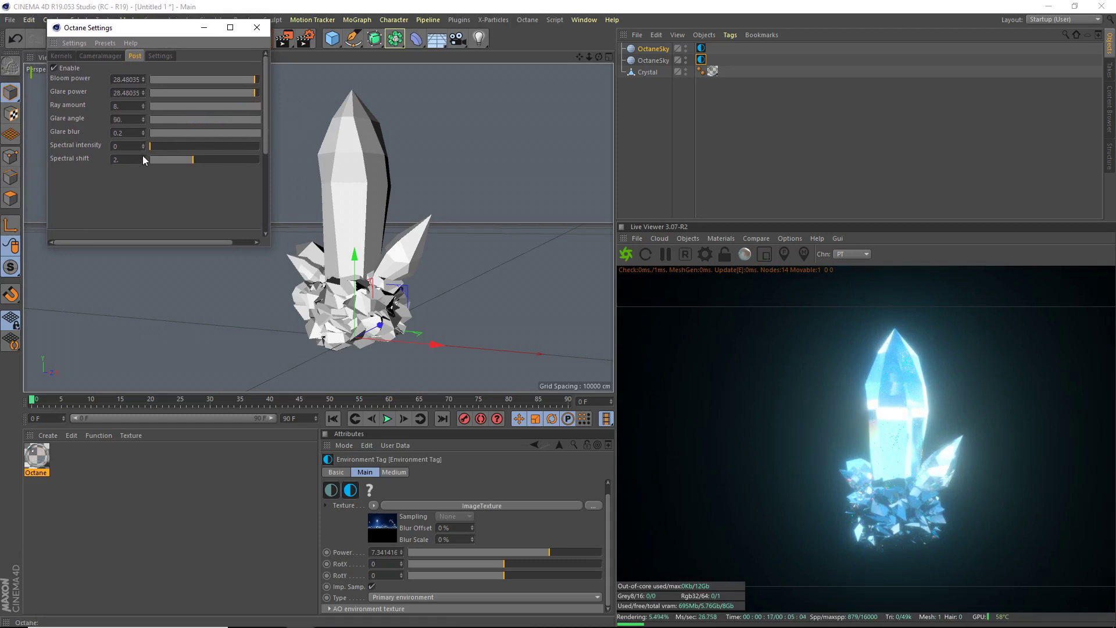
{"action": "left_click", "coordinate": [256, 27]}
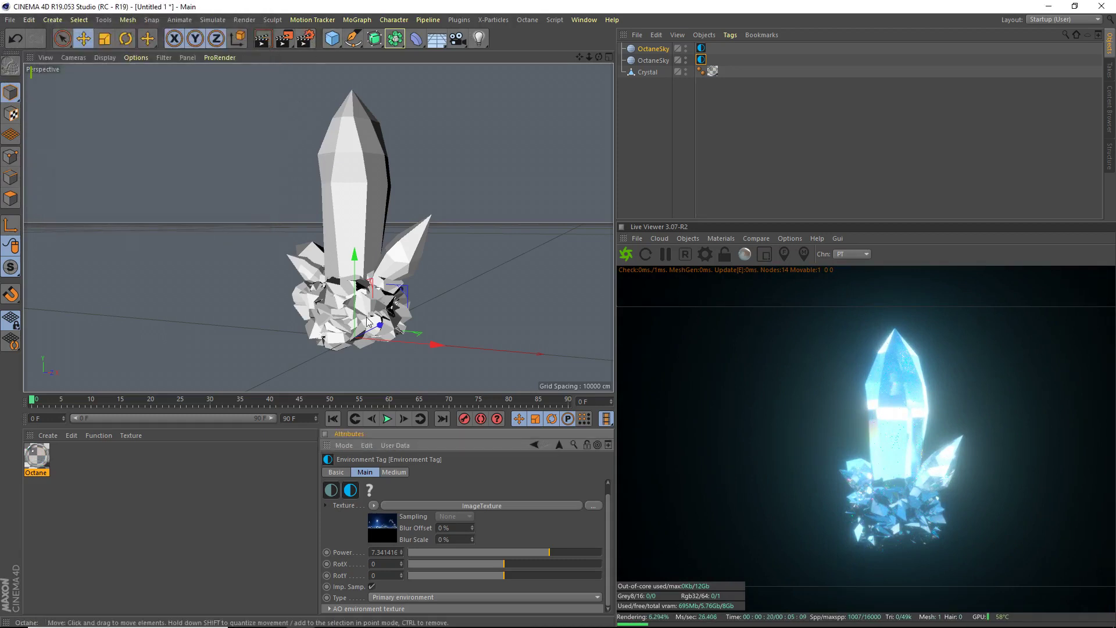
Open the crystal material's node network and set the roughness FloatTexture to about 0.051.
{"action": "double_click", "coordinate": [37, 454]}
{"action": "left_click", "coordinate": [206, 216]}
{"action": "left_click_drag", "start_coordinate": [516, 227], "coordinate": [298, 175]}
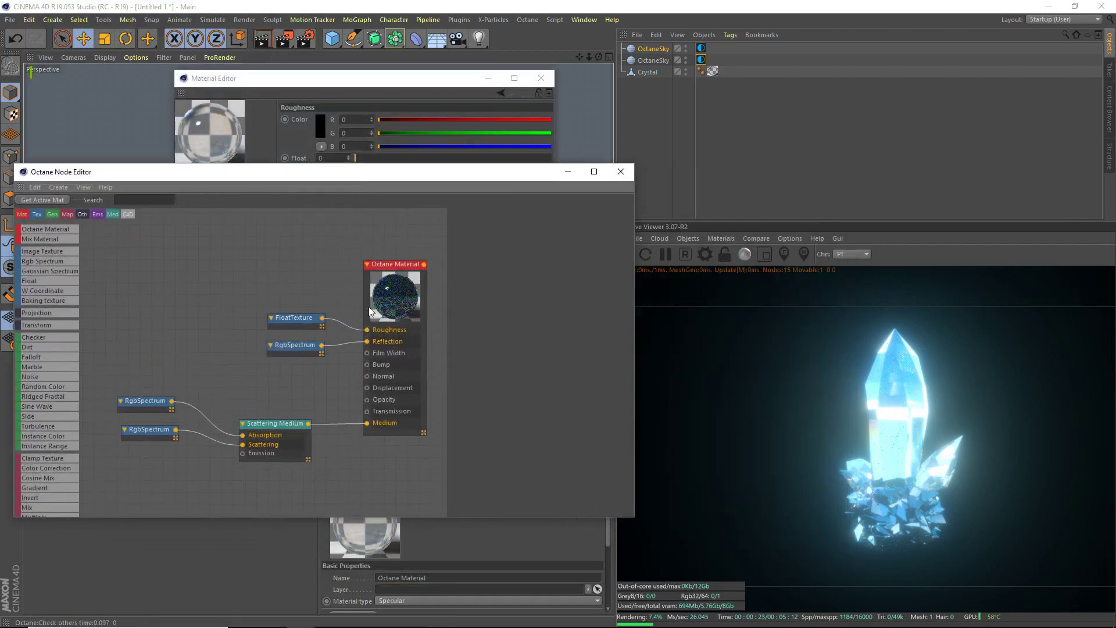
{"action": "left_click", "coordinate": [296, 326]}
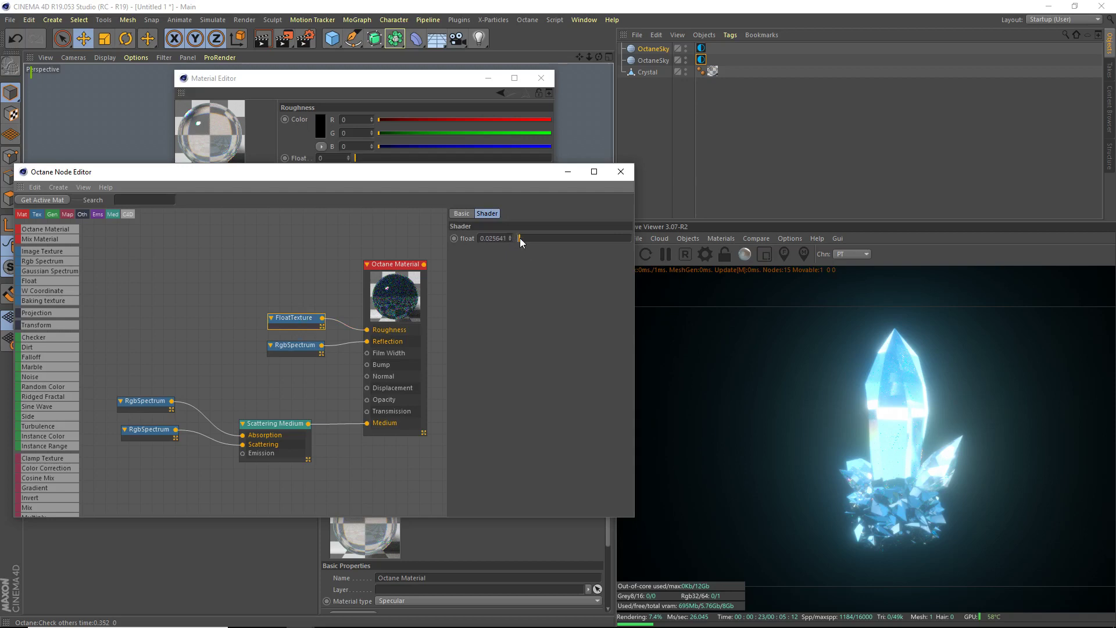
{"action": "left_click_drag", "start_coordinate": [521, 238], "coordinate": [529, 245]}
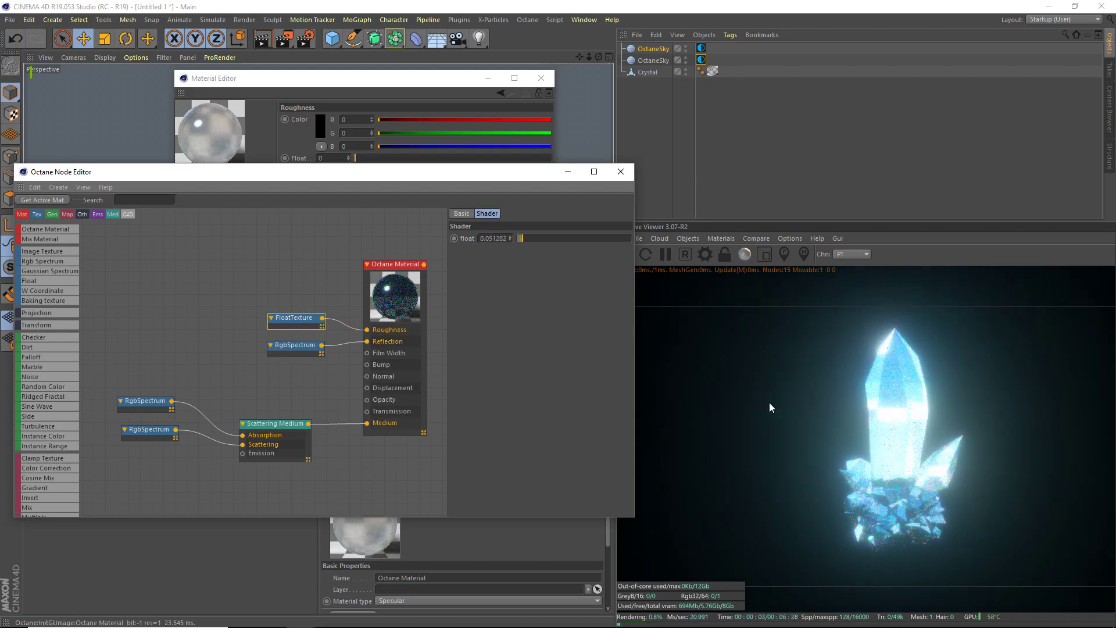
Set the Scattering Medium's volume step length to about 0.72 and its phase to 0.04.
{"action": "left_click", "coordinate": [292, 440]}
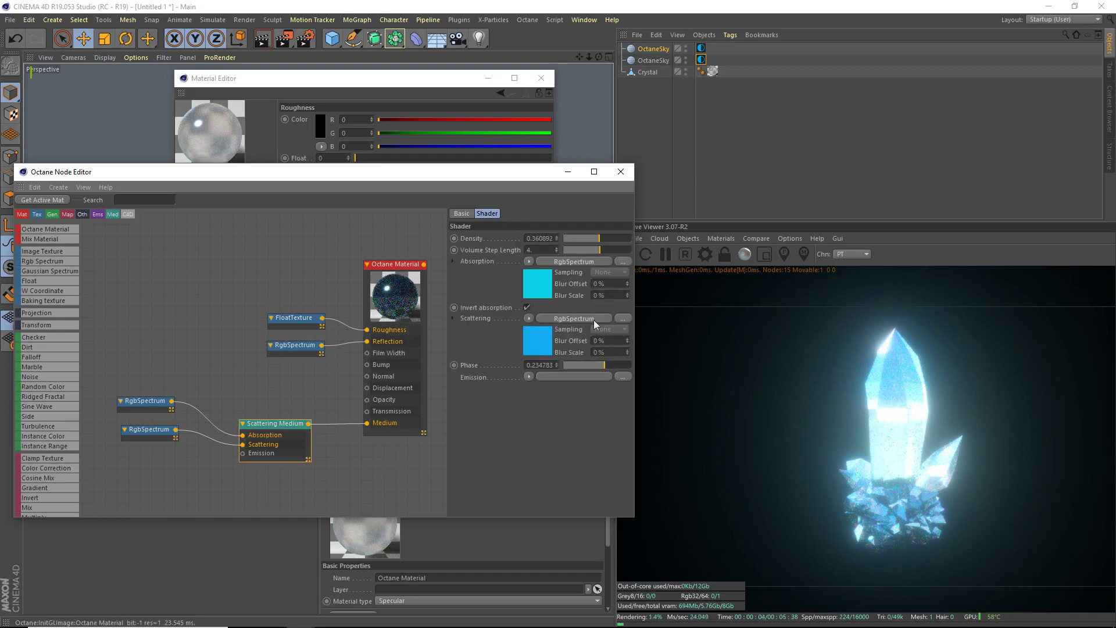
{"action": "left_click_drag", "start_coordinate": [637, 289], "coordinate": [656, 289]}
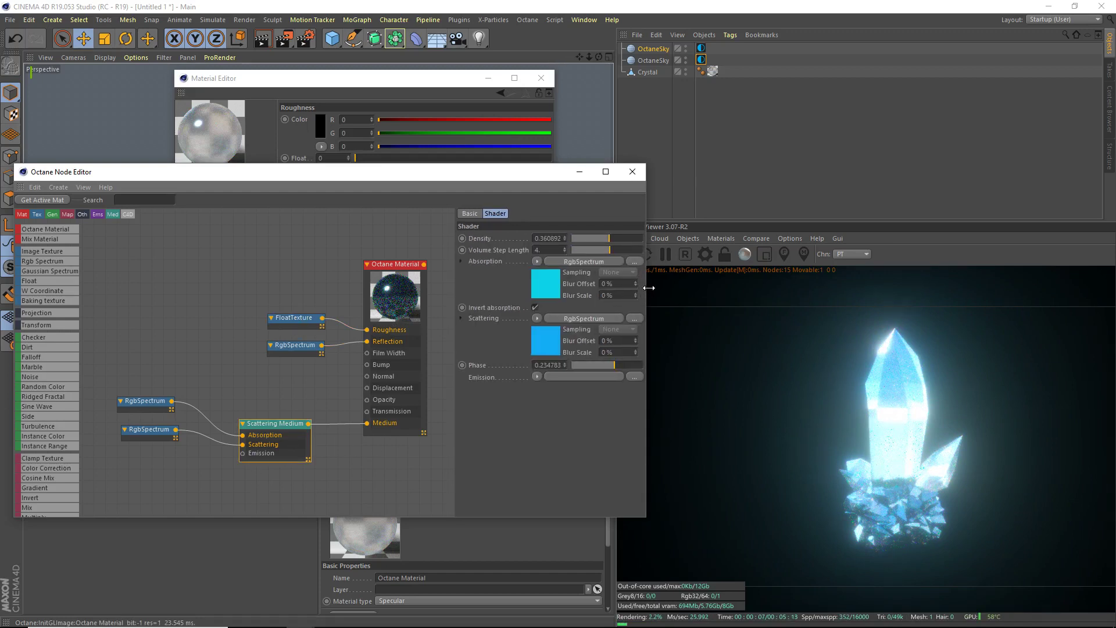
{"action": "left_click_drag", "start_coordinate": [616, 250], "coordinate": [580, 248]}
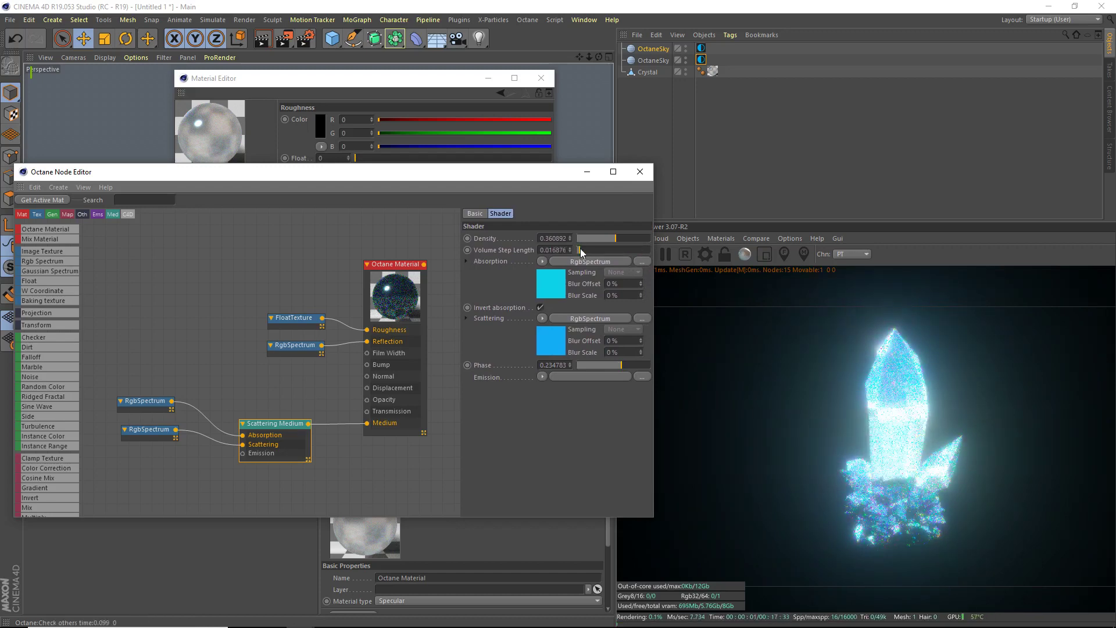
{"action": "left_click_drag", "start_coordinate": [581, 249], "coordinate": [604, 250]}
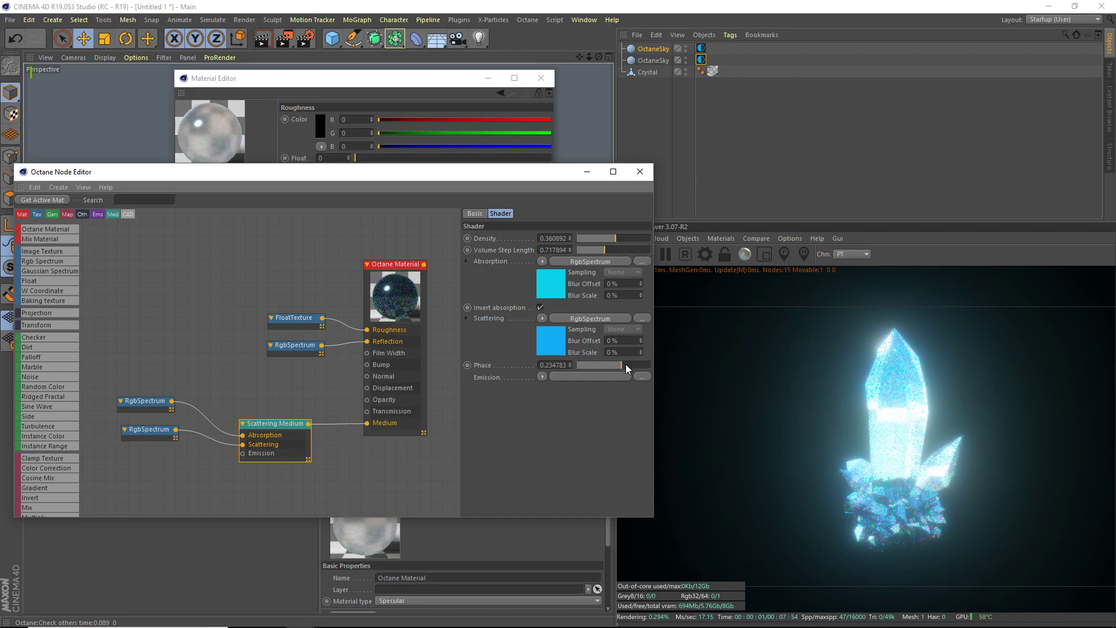
{"action": "left_click_drag", "start_coordinate": [626, 367], "coordinate": [614, 366]}
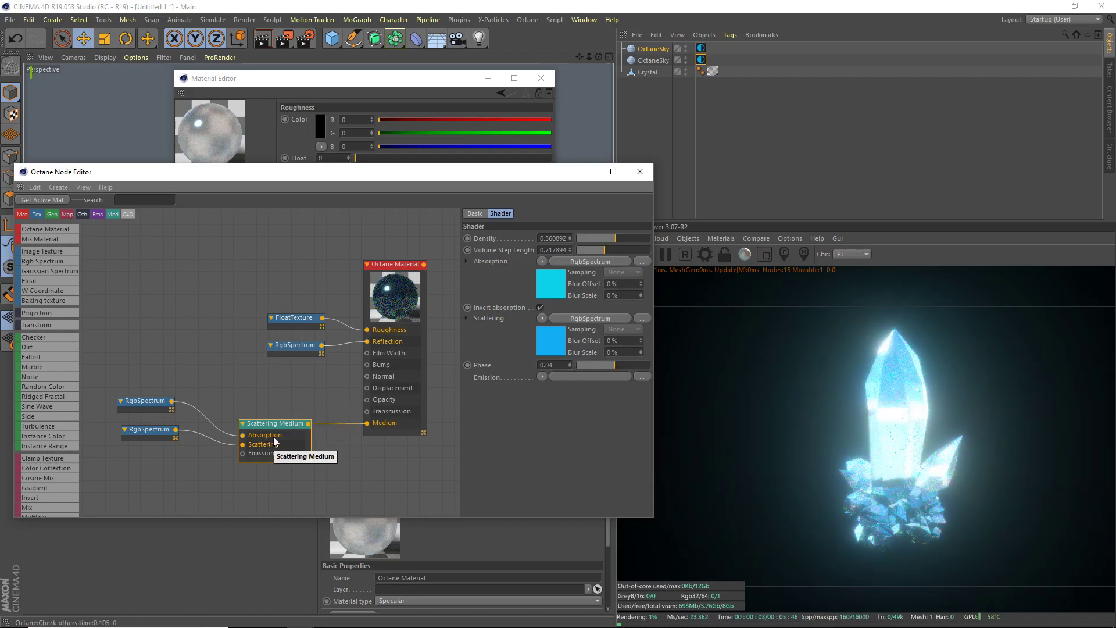
Review the absorption colour and the Octane Material's channels, and enable Fake shadows on the material.
{"action": "left_click", "coordinate": [154, 406]}
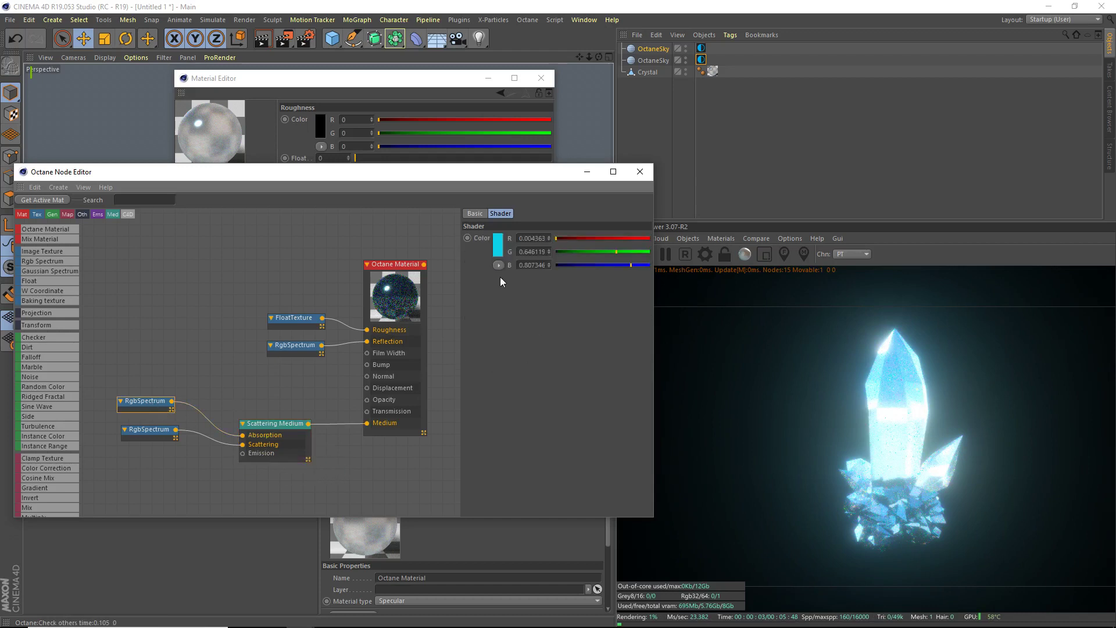
{"action": "left_click", "coordinate": [407, 312]}
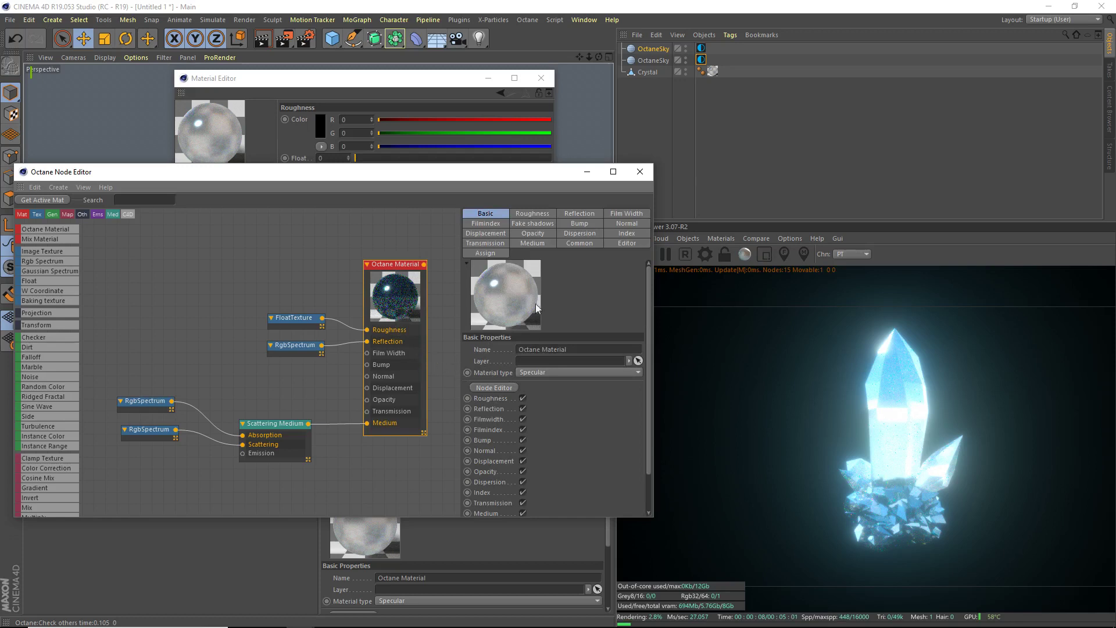
{"action": "left_click", "coordinate": [581, 233]}
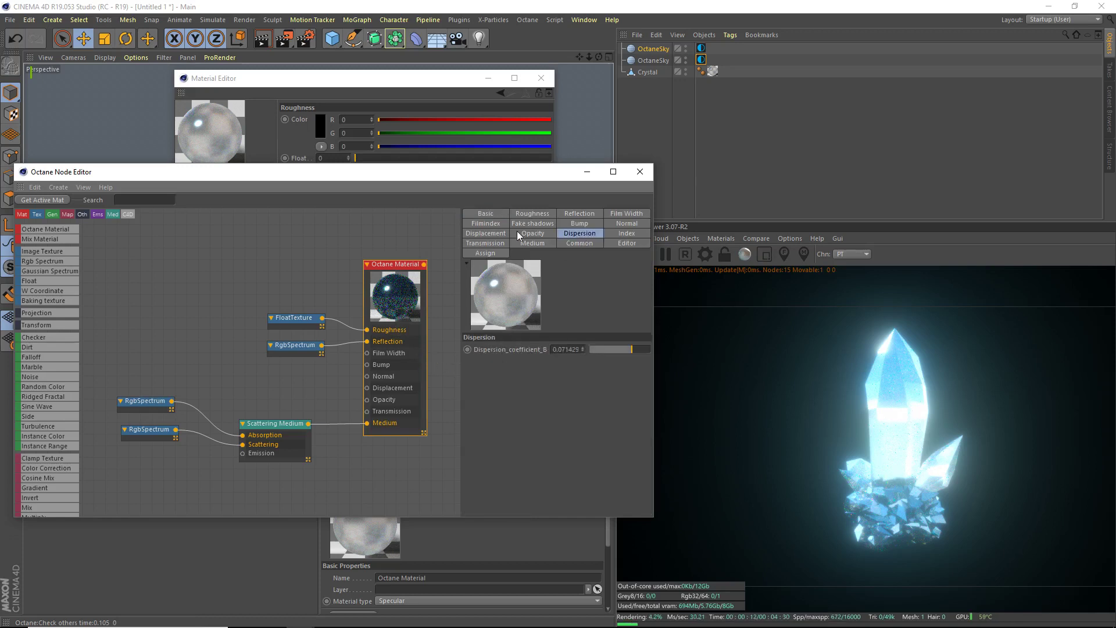
{"action": "left_click", "coordinate": [532, 244]}
{"action": "left_click", "coordinate": [487, 244]}
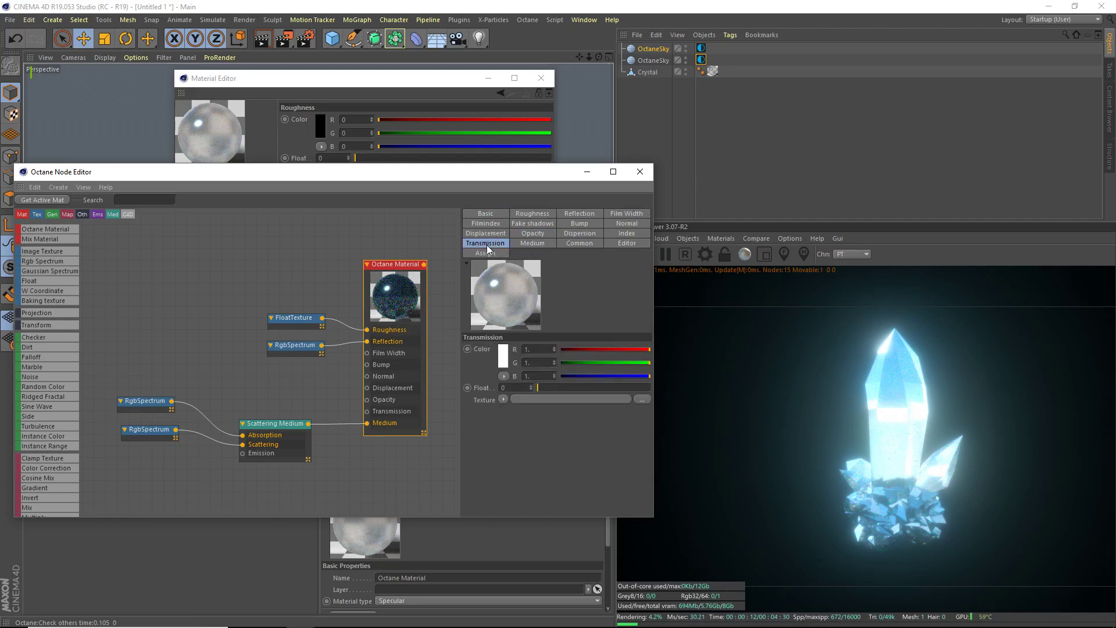
{"action": "left_click", "coordinate": [626, 245]}
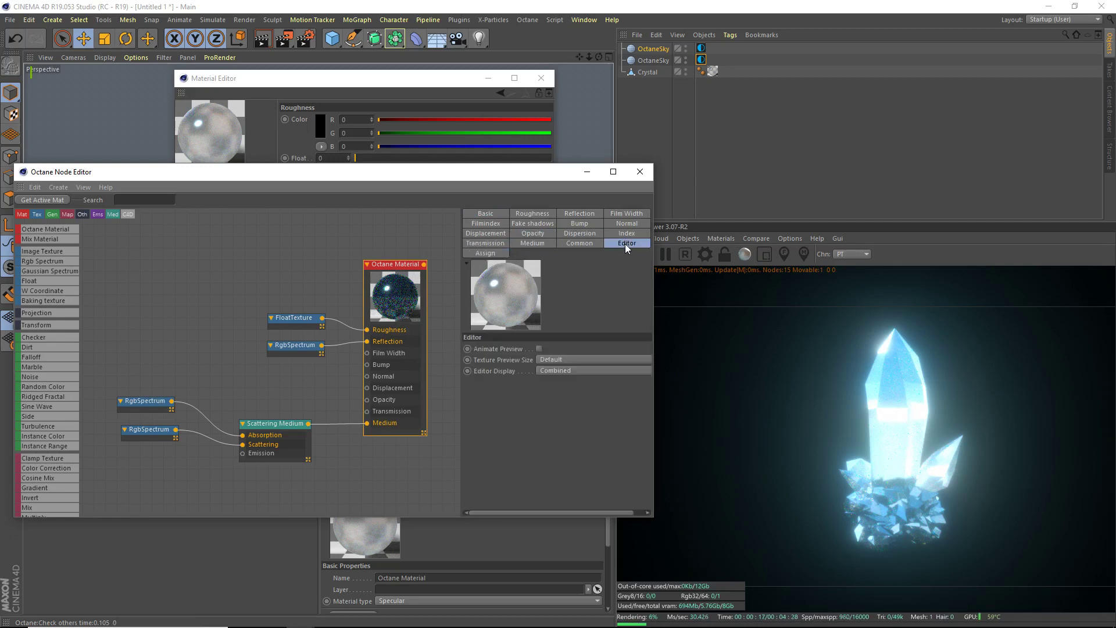
{"action": "left_click", "coordinate": [626, 226]}
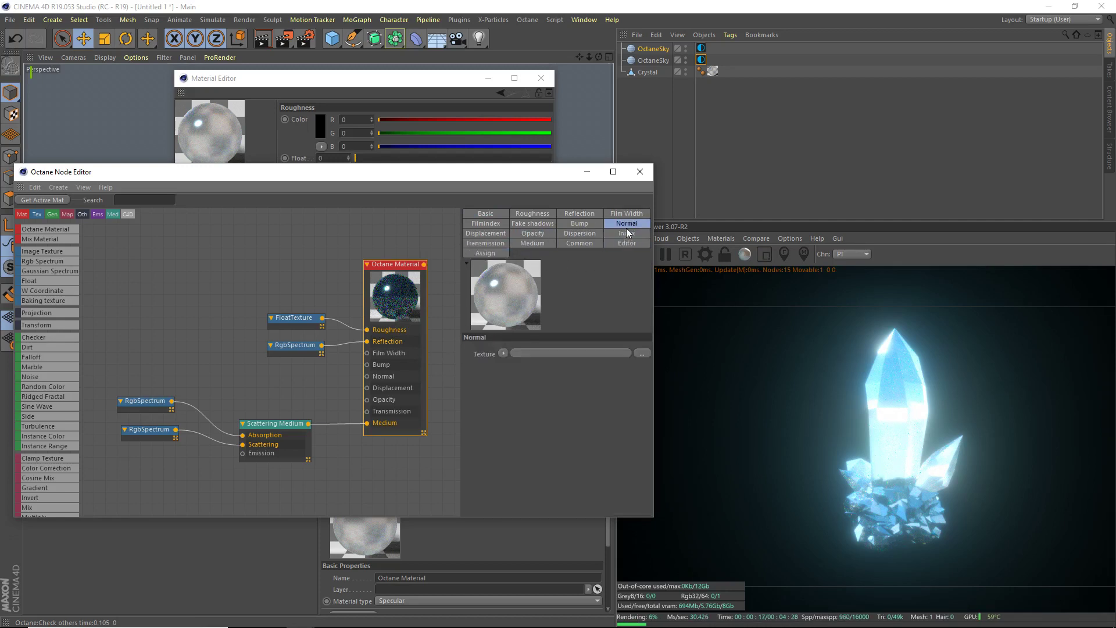
{"action": "left_click", "coordinate": [532, 214]}
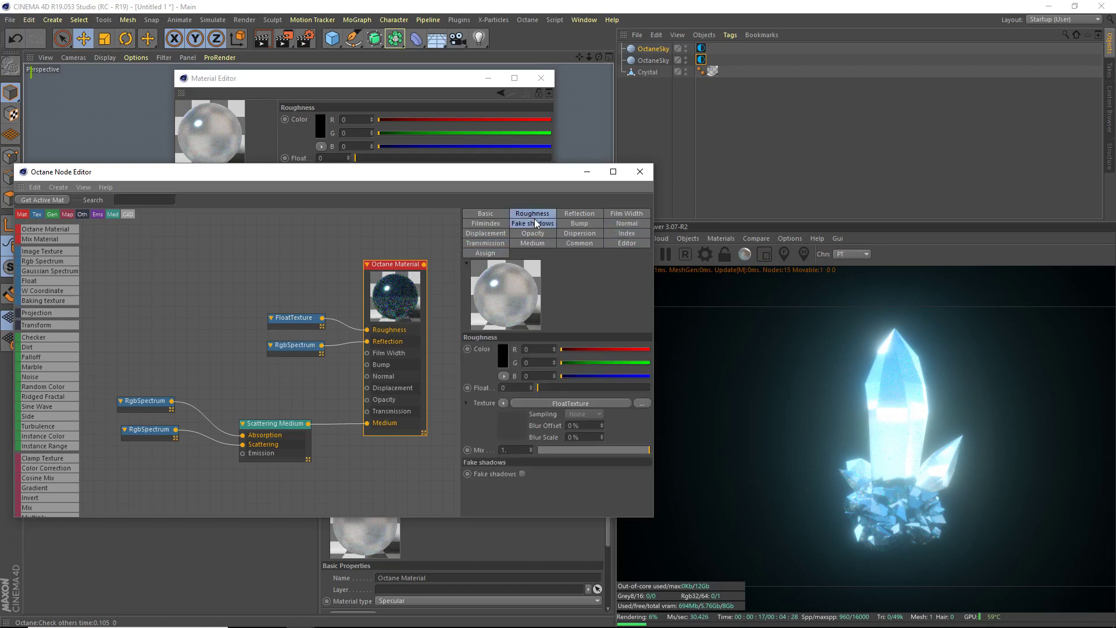
{"action": "left_click", "coordinate": [534, 223]}
{"action": "left_click", "coordinate": [522, 349]}
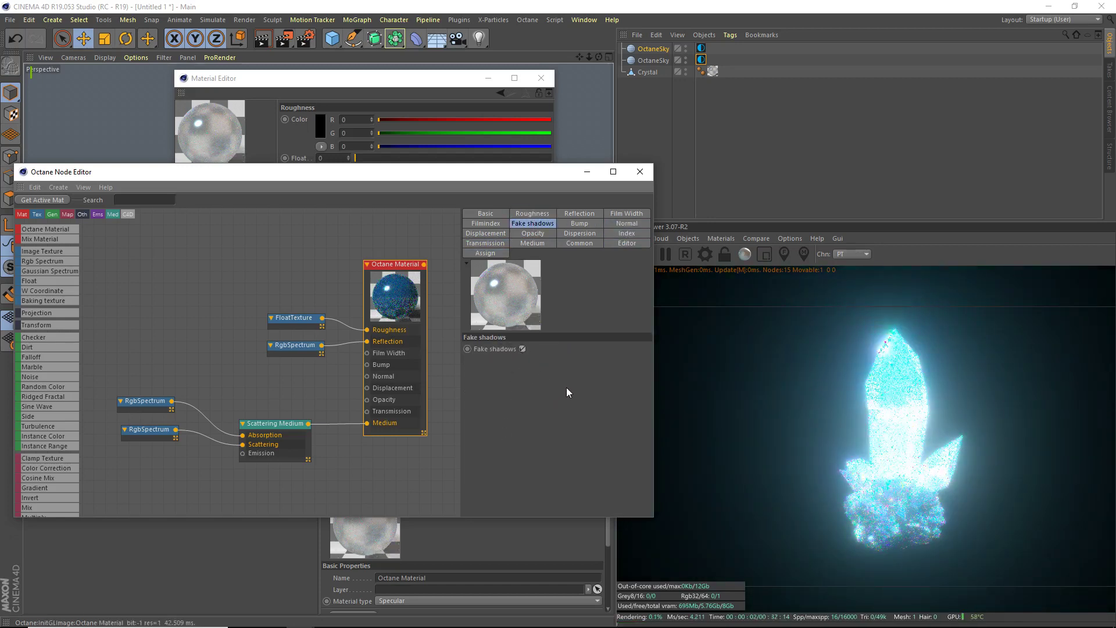
Lower the HDRI environment's power to about 5.56 and close the node and material editors.
{"action": "left_click", "coordinate": [640, 171]}
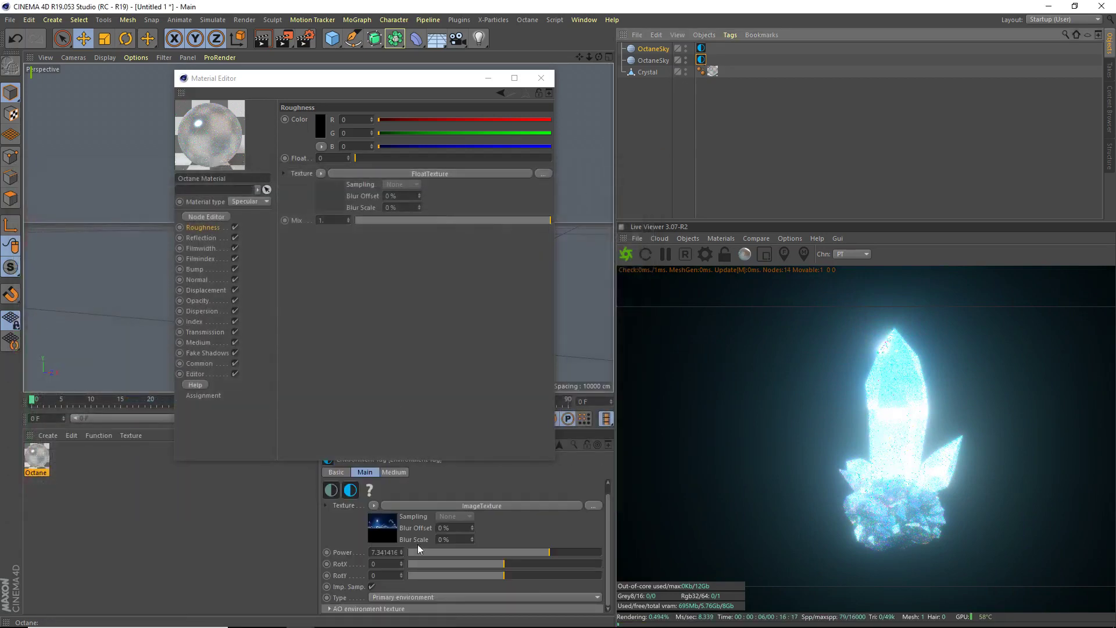
{"action": "left_click_drag", "start_coordinate": [543, 555], "coordinate": [516, 552]}
{"action": "left_click", "coordinate": [540, 78]}
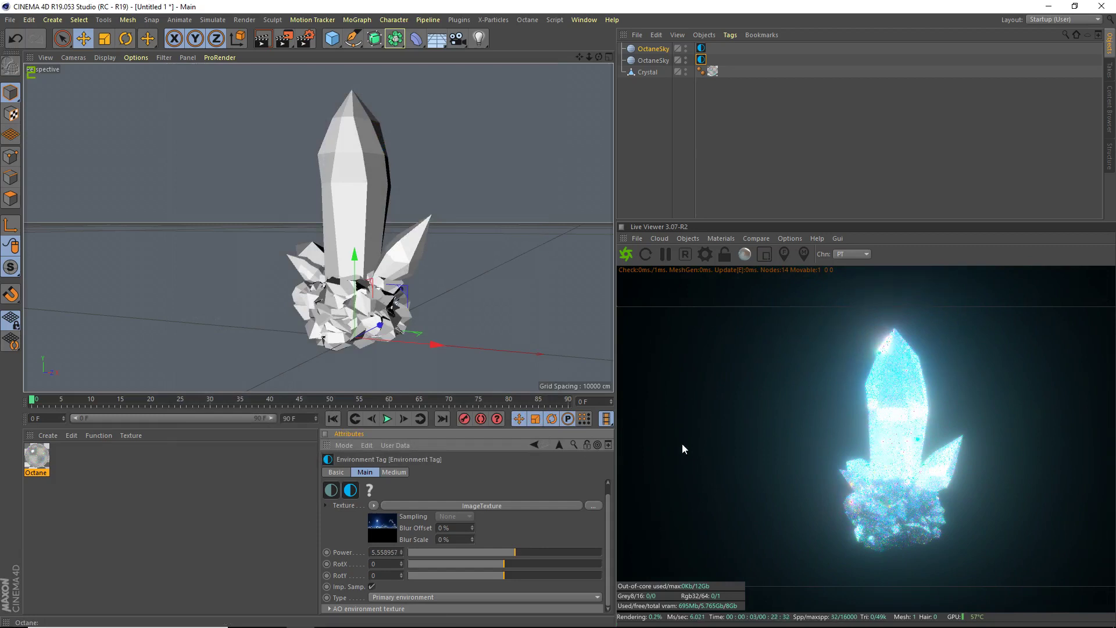
Reduce the post-processing bloom power to about 16.3 and the glare power to about 18.7 in the Octane settings.
{"action": "left_click", "coordinate": [529, 20]}
{"action": "left_click", "coordinate": [543, 62]}
{"action": "left_click", "coordinate": [113, 37]}
{"action": "left_click", "coordinate": [89, 38]}
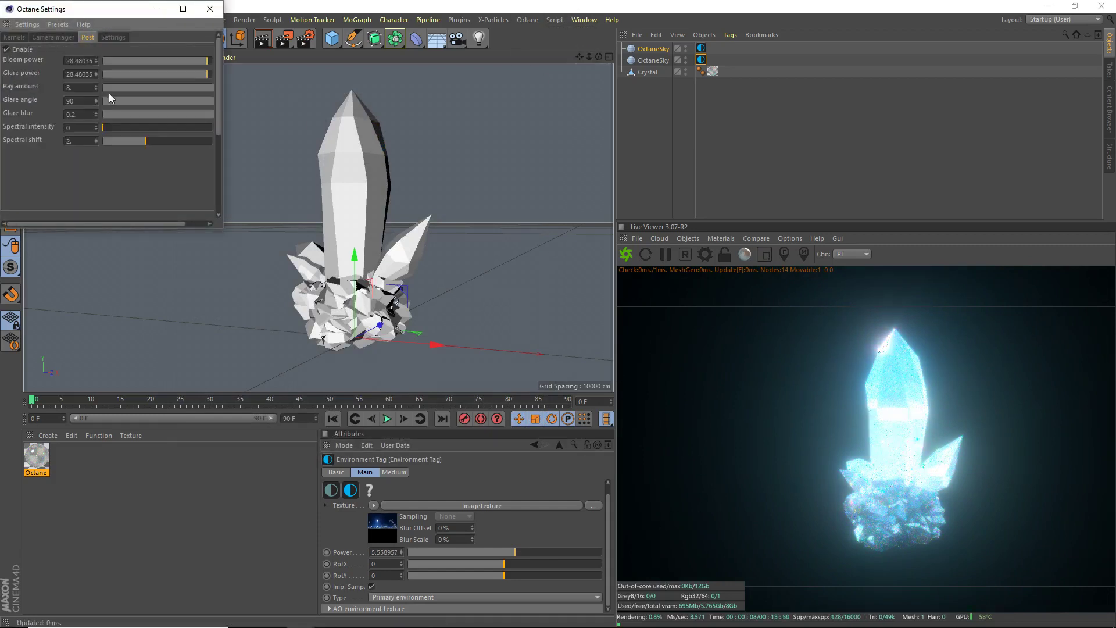
{"action": "mouse_move", "coordinate": [205, 78]}
{"action": "left_mouse_down"}
{"action": "mouse_move", "coordinate": [203, 62]}
{"action": "mouse_move", "coordinate": [204, 74]}
{"action": "left_mouse_up"}
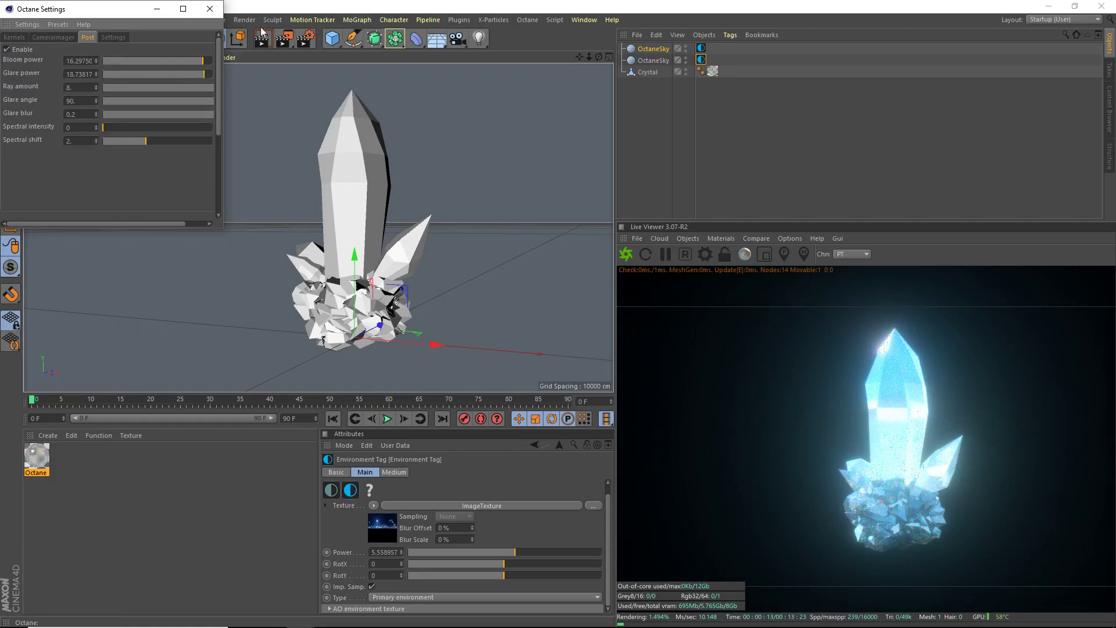
{"action": "left_click", "coordinate": [210, 9]}
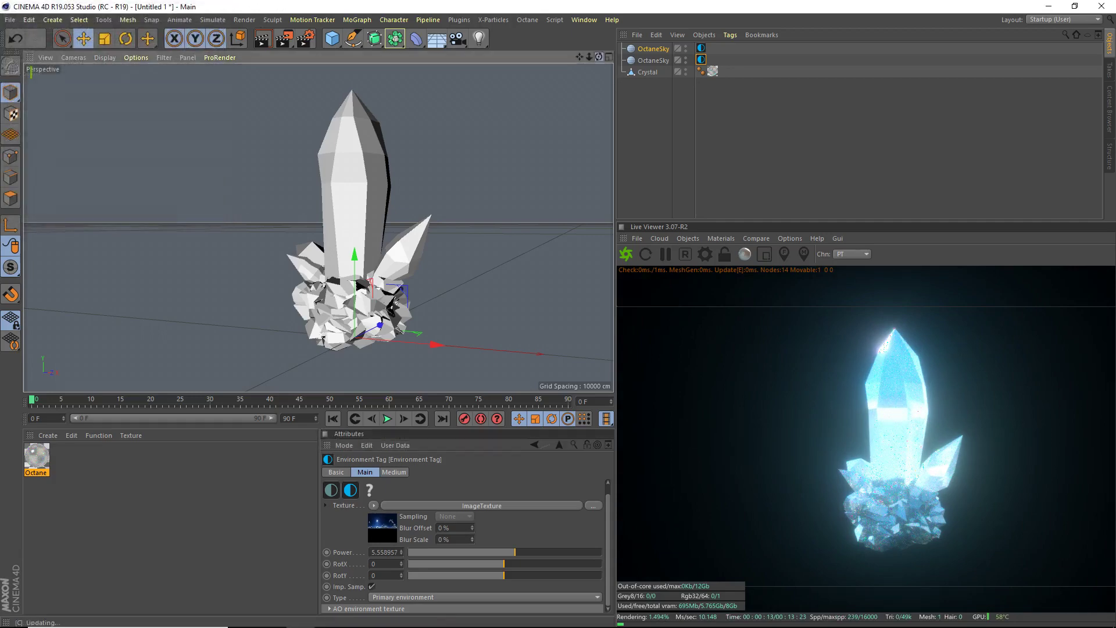
Shrink the Live Viewer's height, duplicate the Crystal object and rotate the copy so that it tilts away from the original.
{"action": "left_click_drag", "start_coordinate": [599, 57], "coordinate": [480, 87]}
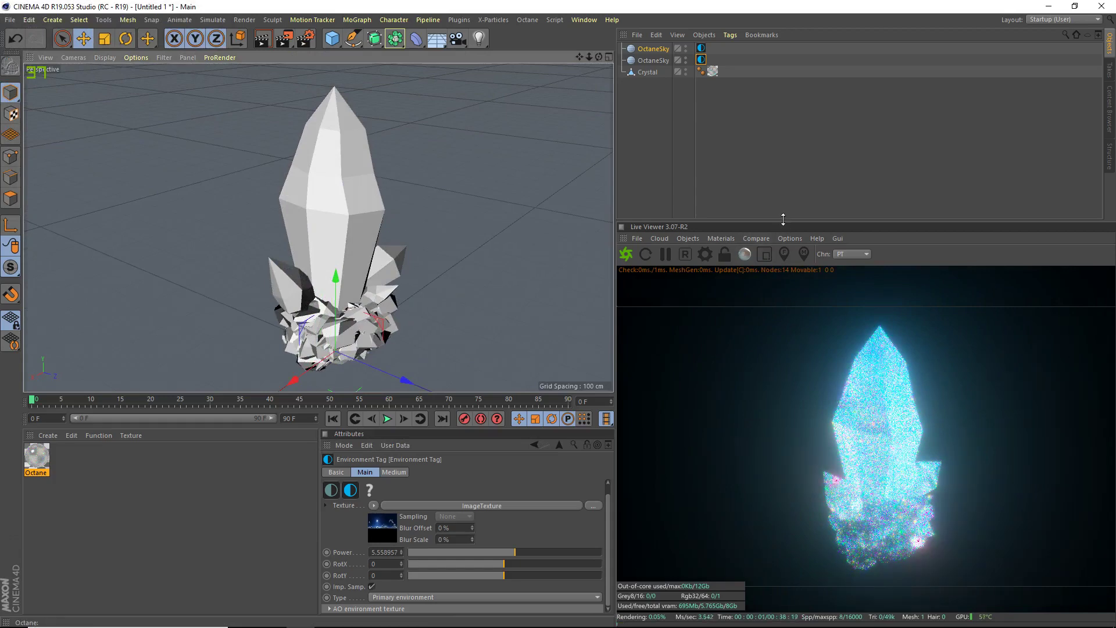
{"action": "left_click_drag", "start_coordinate": [783, 219], "coordinate": [770, 298]}
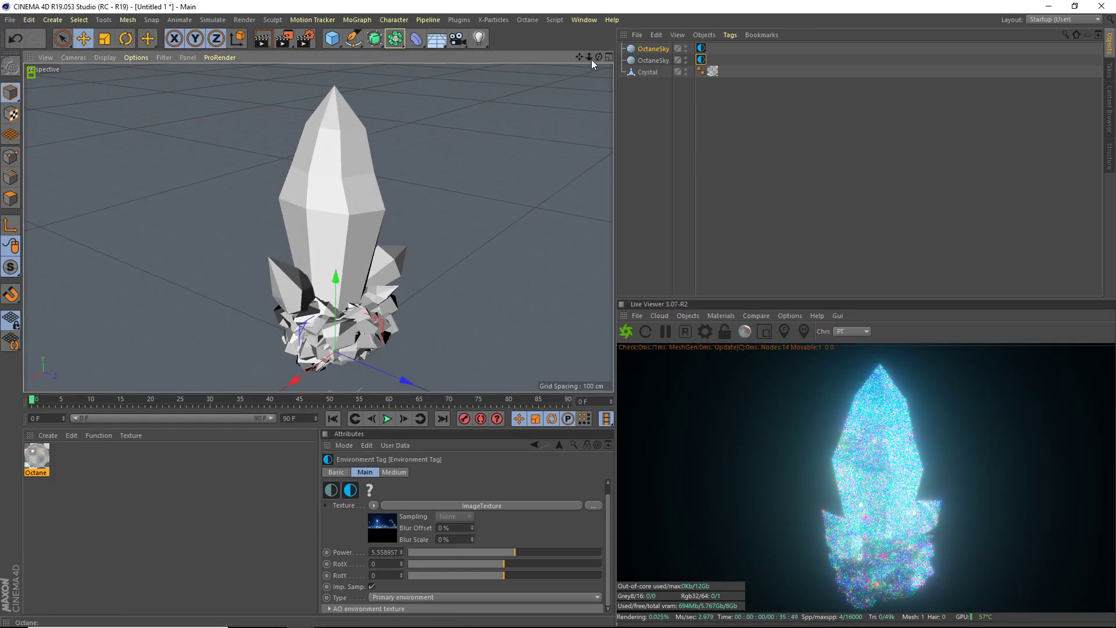
{"action": "left_click_drag", "start_coordinate": [592, 59], "coordinate": [544, 63]}
{"action": "left_click", "coordinate": [314, 208]}
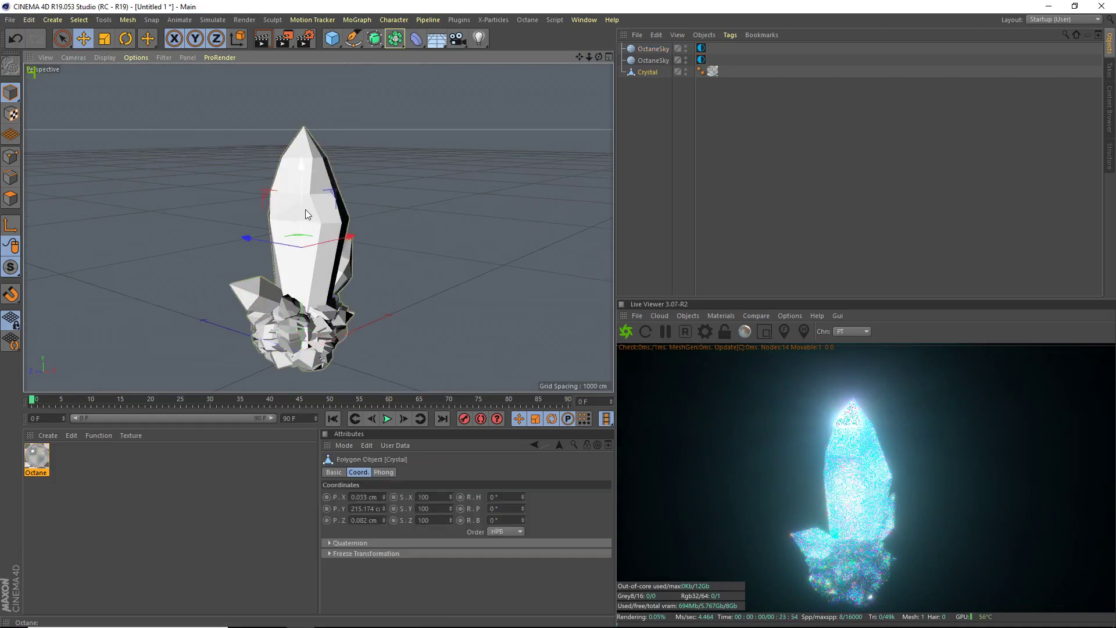
{"action": "key", "text": "ctrl+c"}
{"action": "key", "text": "ctrl+v"}
{"action": "key", "text": "r"}
{"action": "left_click_drag", "start_coordinate": [297, 235], "coordinate": [304, 140]}
Move the tilted crystal copy beside the original near its base and adjust its orientation.
{"action": "left_click", "coordinate": [82, 38]}
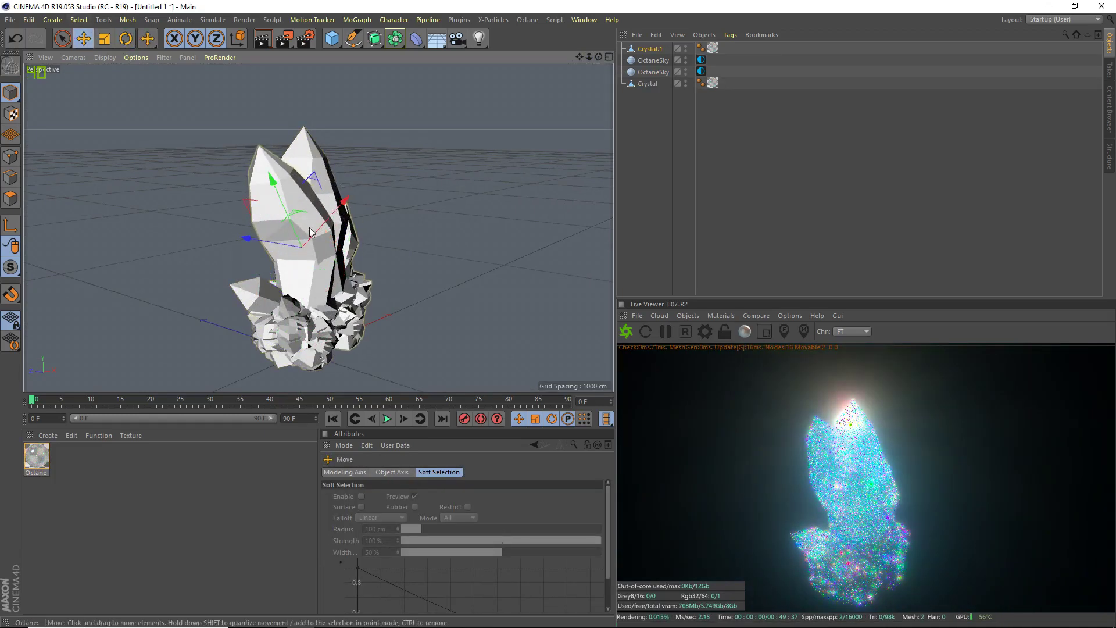
{"action": "left_click_drag", "start_coordinate": [299, 244], "coordinate": [278, 267]}
{"action": "left_click", "coordinate": [129, 41]}
{"action": "left_click", "coordinate": [84, 39]}
Duplicate the tilted crystal until there are three copies and move the newest one toward an open side of the cluster's base.
{"action": "left_click_drag", "start_coordinate": [599, 57], "coordinate": [707, 79]}
{"action": "scroll", "coordinate": [470, 194], "scroll_direction": "down", "scroll_amount": 4}
{"action": "key", "text": "ctrl+c"}
{"action": "key", "text": "ctrl+v"}
{"action": "left_click_drag", "start_coordinate": [315, 214], "coordinate": [240, 235]}
Rotate the newest crystal copy so that it leans outward, opposite the other tilted crystals, and move it against the cluster's base.
{"action": "left_click", "coordinate": [126, 38]}
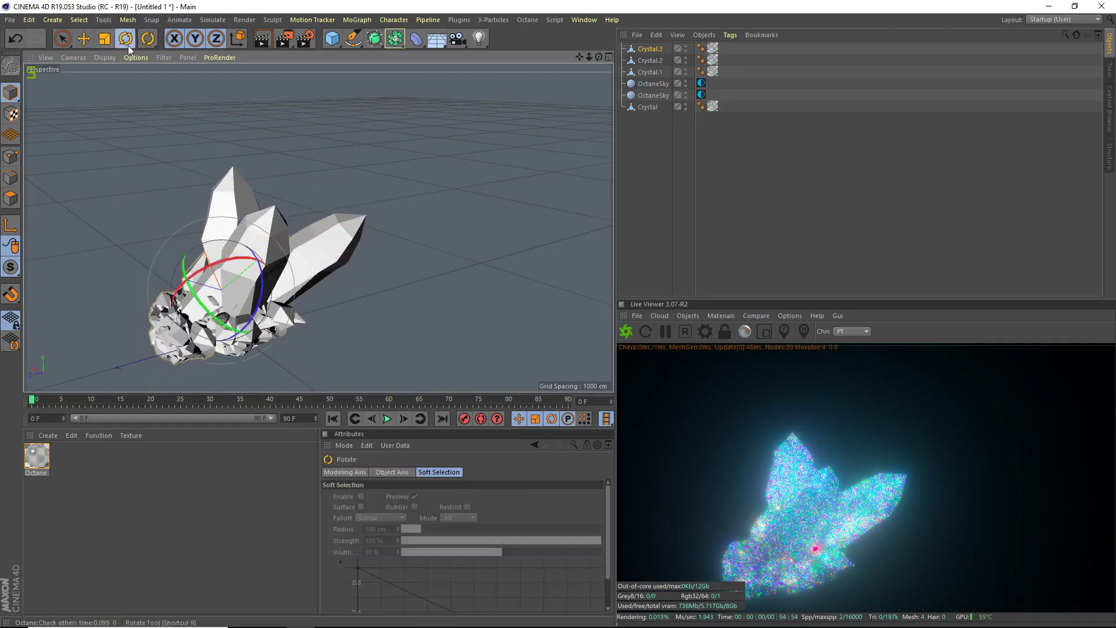
{"action": "left_click_drag", "start_coordinate": [230, 257], "coordinate": [104, 159]}
{"action": "left_click", "coordinate": [84, 39]}
{"action": "left_click_drag", "start_coordinate": [176, 256], "coordinate": [116, 280]}
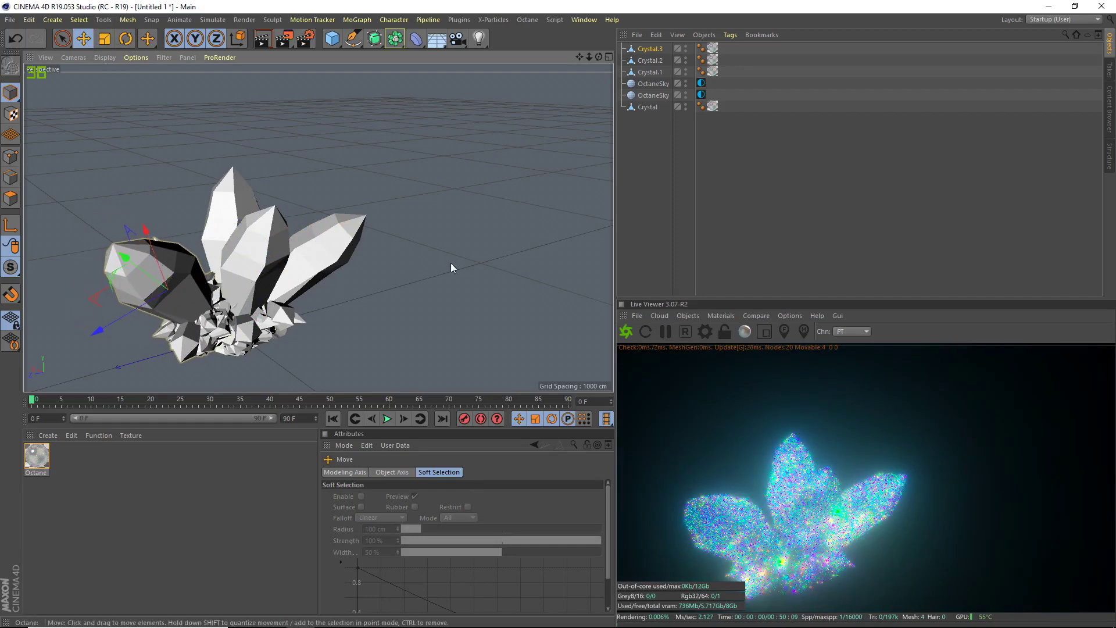
Duplicate the upright central crystal, move the copy to a free side of the cluster and tilt it outward.
{"action": "left_click_drag", "start_coordinate": [599, 57], "coordinate": [564, 6]}
{"action": "left_click", "coordinate": [331, 182]}
{"action": "key", "text": "ctrl+c"}
{"action": "key", "text": "ctrl+v"}
{"action": "left_click_drag", "start_coordinate": [300, 221], "coordinate": [288, 223]}
{"action": "left_click_drag", "start_coordinate": [372, 241], "coordinate": [394, 254]}
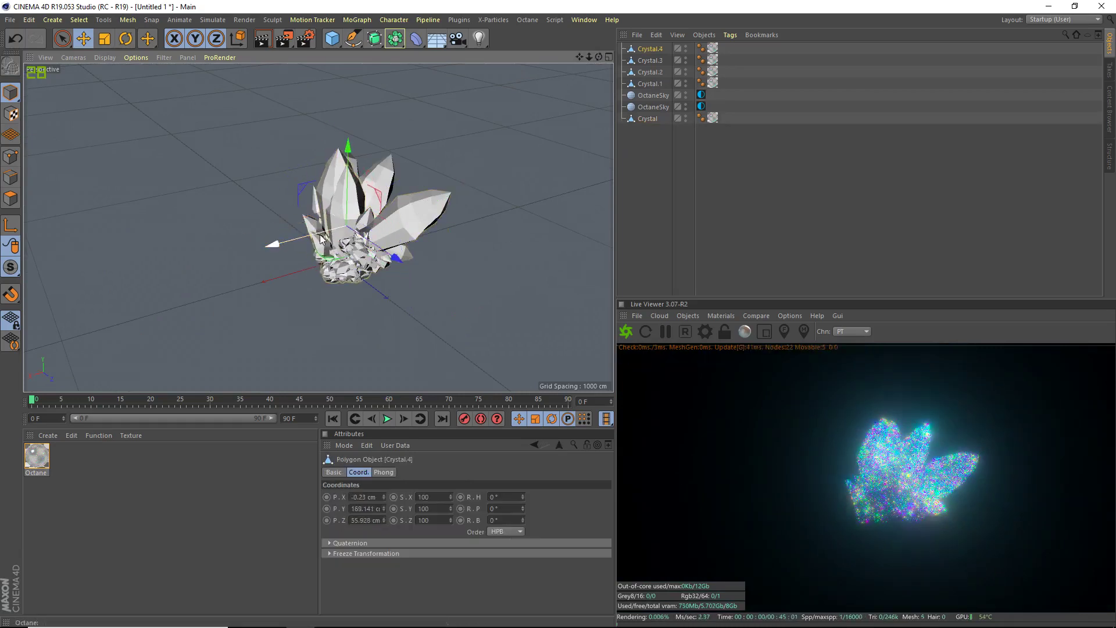
{"action": "left_click_drag", "start_coordinate": [273, 242], "coordinate": [283, 275]}
{"action": "key", "text": "r"}
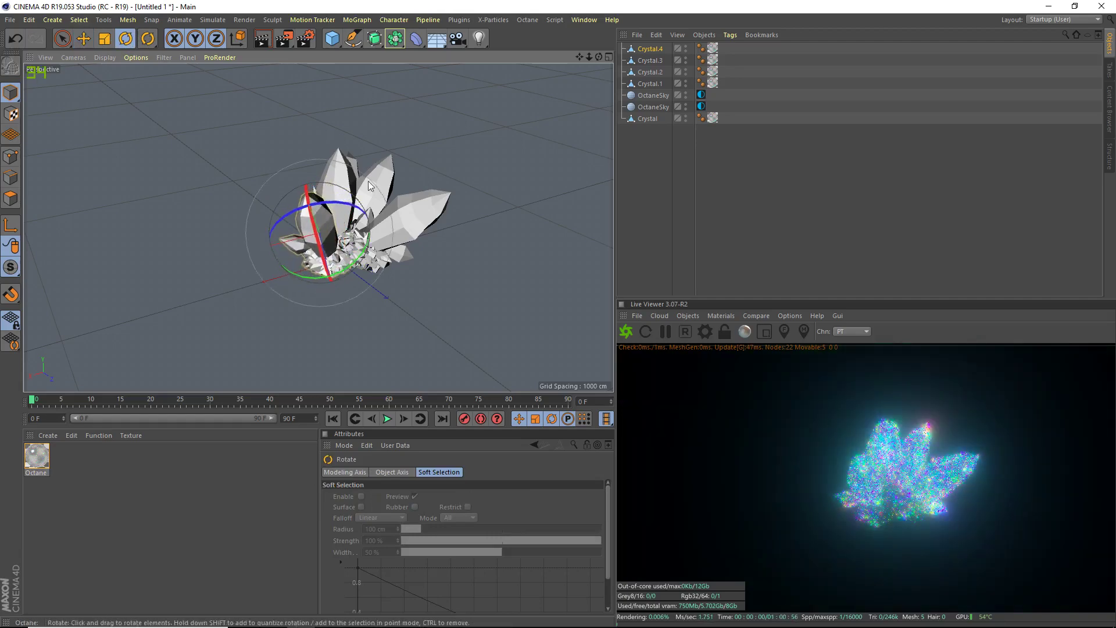
Duplicate the newly tilted crystal and move the copy into a remaining gap around the cluster's base.
{"action": "left_click_drag", "start_coordinate": [599, 57], "coordinate": [511, 29]}
{"action": "key", "text": "ctrl+c"}
{"action": "key", "text": "ctrl+v"}
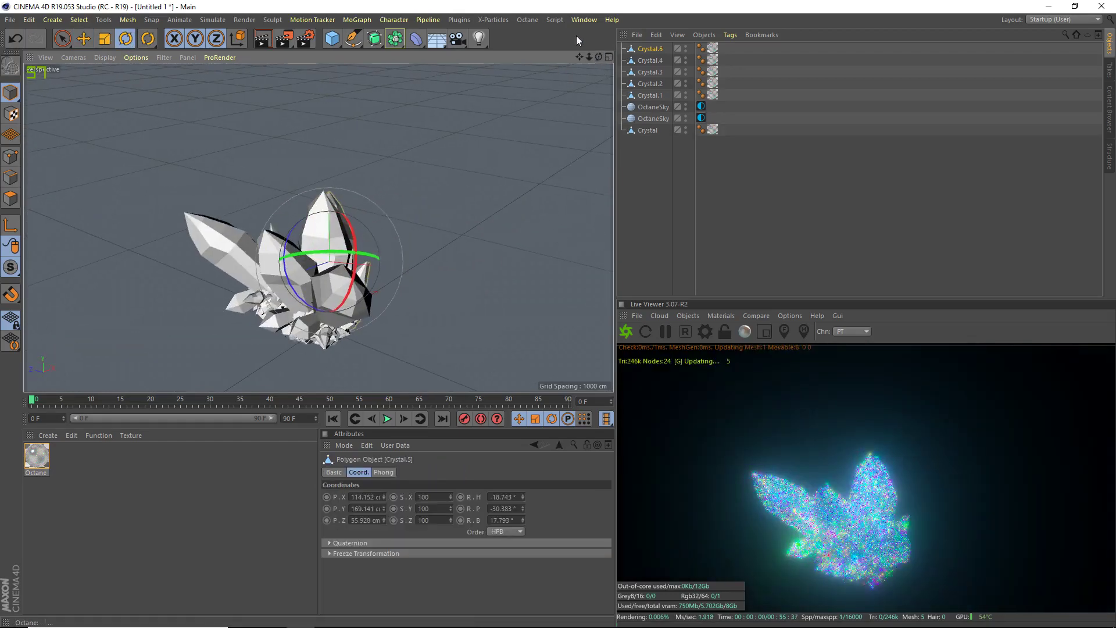
{"action": "left_click_drag", "start_coordinate": [599, 57], "coordinate": [506, 51]}
{"action": "left_click", "coordinate": [86, 40]}
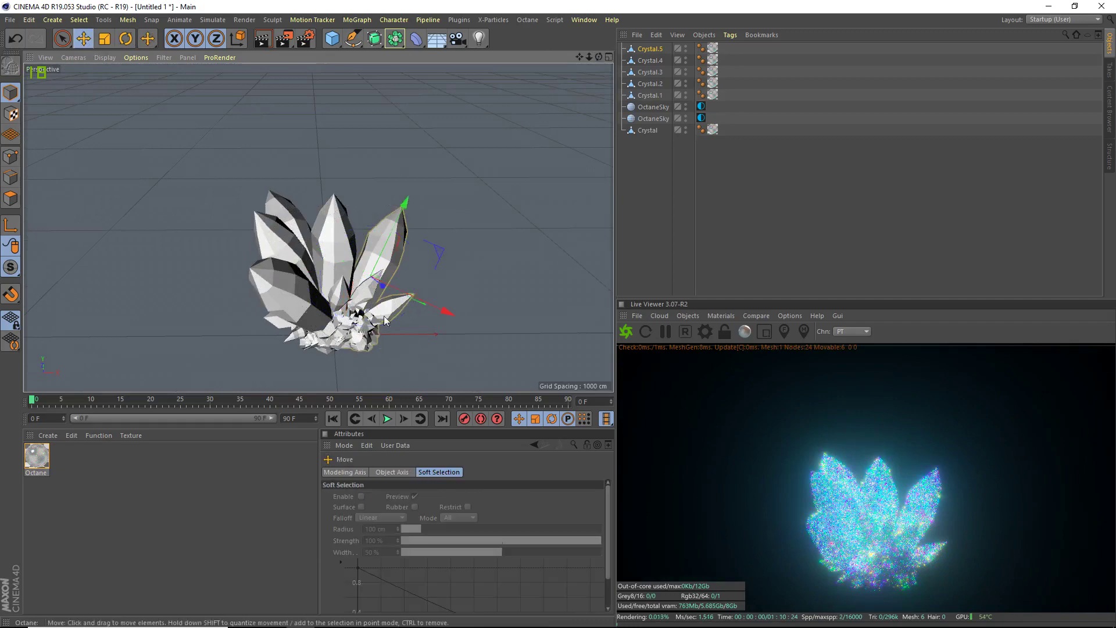
{"action": "left_click_drag", "start_coordinate": [599, 57], "coordinate": [494, 35]}
{"action": "left_click_drag", "start_coordinate": [421, 357], "coordinate": [395, 345]}
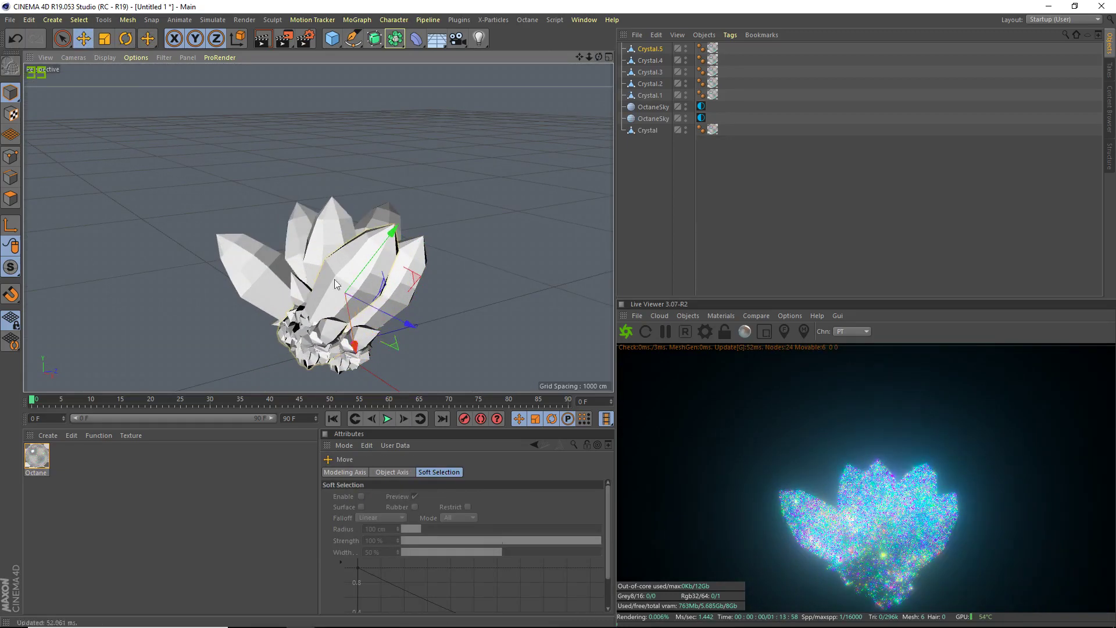
Rotate the last crystal copy to lean outward in a different direction and shift it into place at the front of the base.
{"action": "left_click", "coordinate": [126, 39]}
{"action": "left_click_drag", "start_coordinate": [350, 291], "coordinate": [204, 242]}
{"action": "key", "text": "e"}
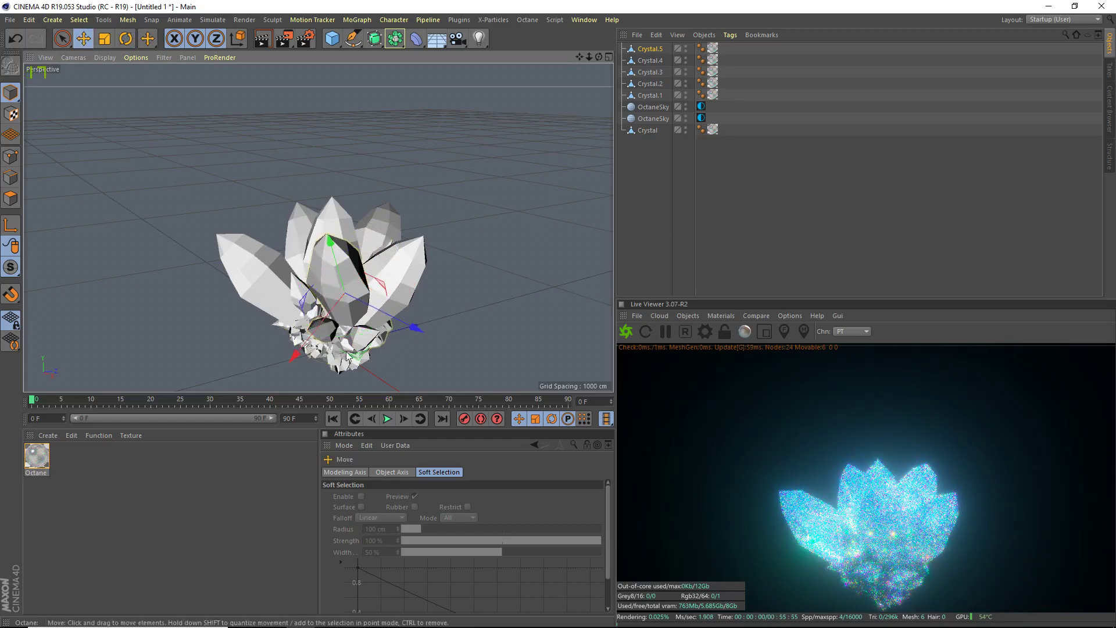
{"action": "left_click_drag", "start_coordinate": [317, 349], "coordinate": [320, 379]}
Scale the original central Crystal object to 120 on X, Y and Z.
{"action": "left_click", "coordinate": [647, 131]}
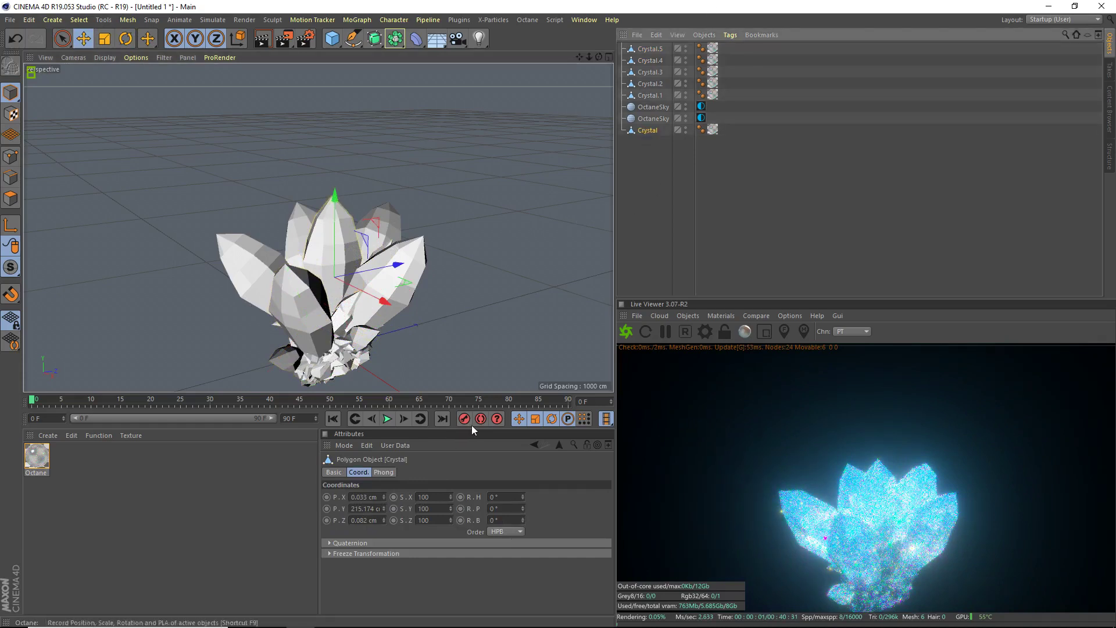
{"action": "left_click", "coordinate": [430, 497]}
{"action": "type", "text": "120"}
{"action": "key", "text": "Return"}
{"action": "left_click", "coordinate": [438, 505]}
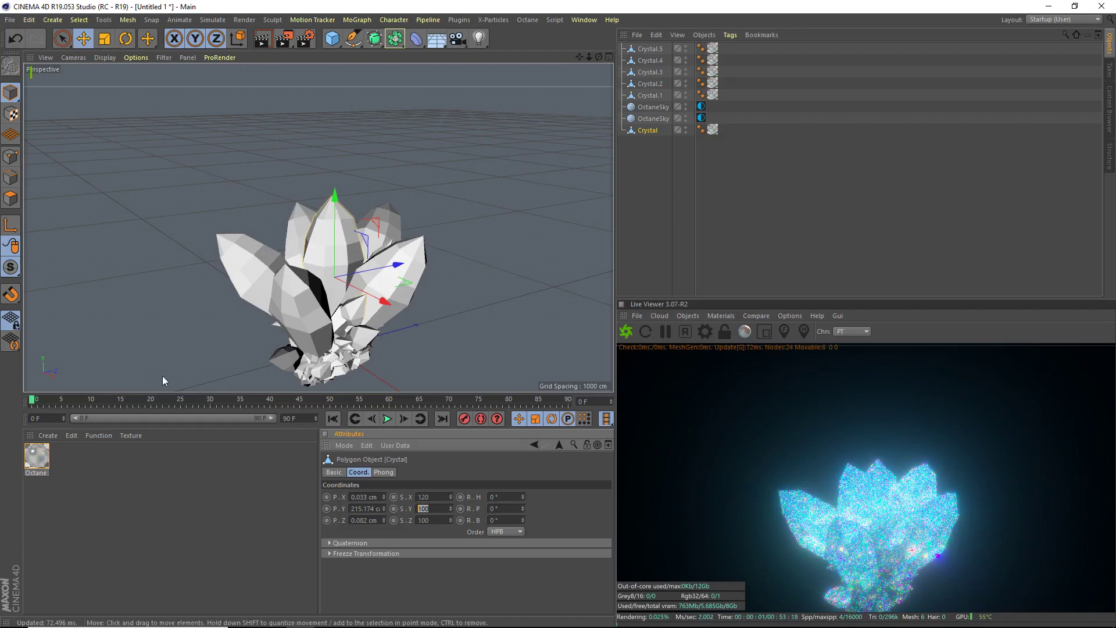
{"action": "type", "text": "120"}
{"action": "key", "text": "Return"}
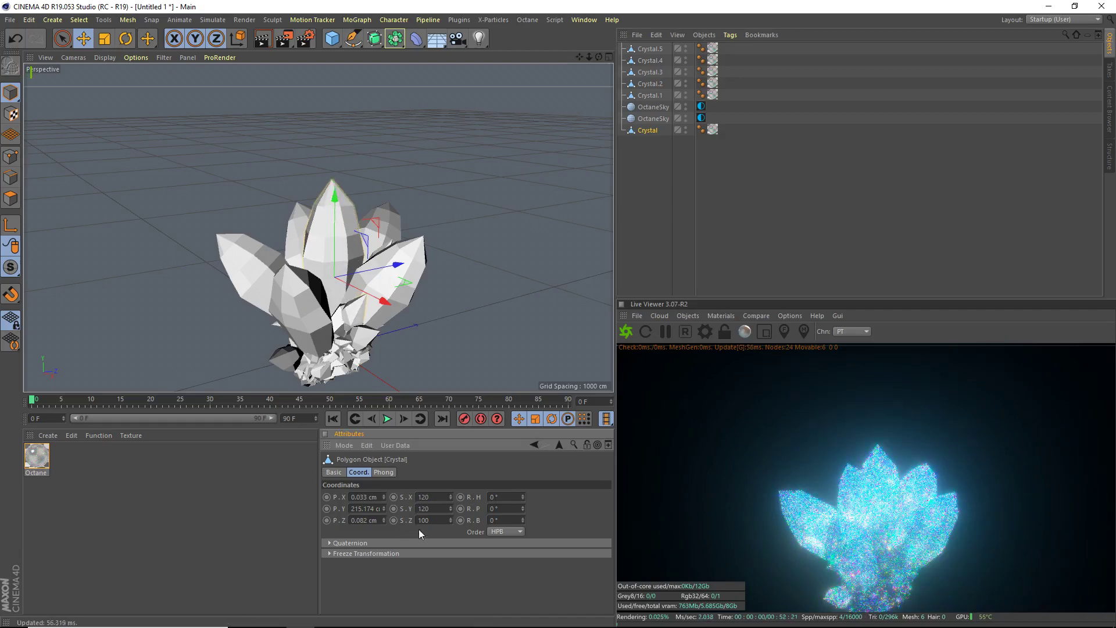
{"action": "key", "text": "Return"}
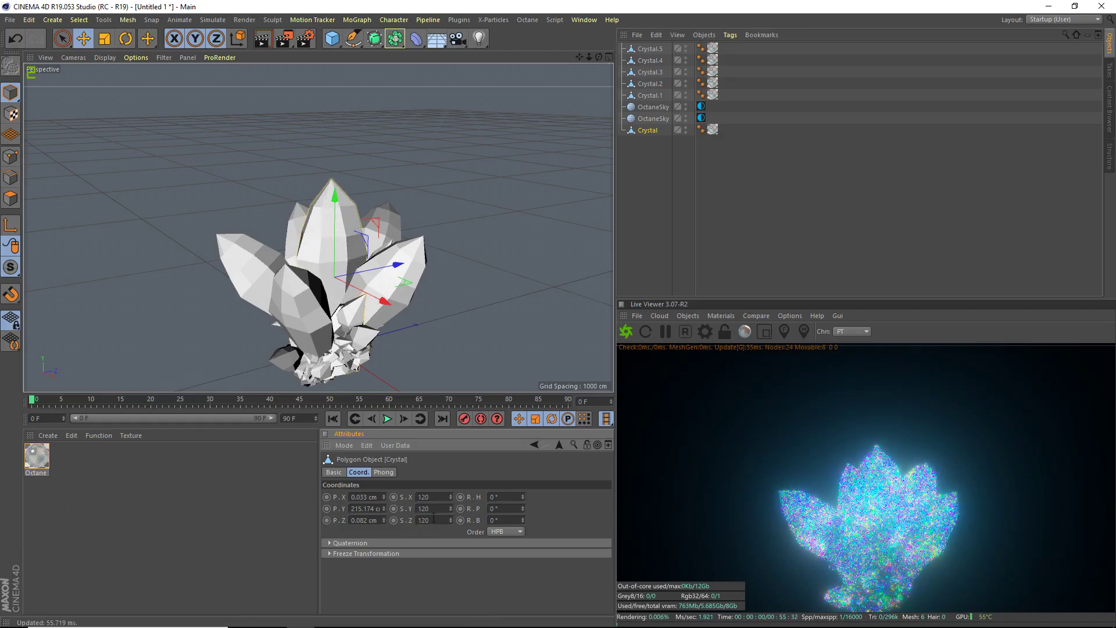
Set the central Crystal's Y scale to 140 and raise the object to a Y position of about 293 cm.
{"action": "type", "text": "34"}
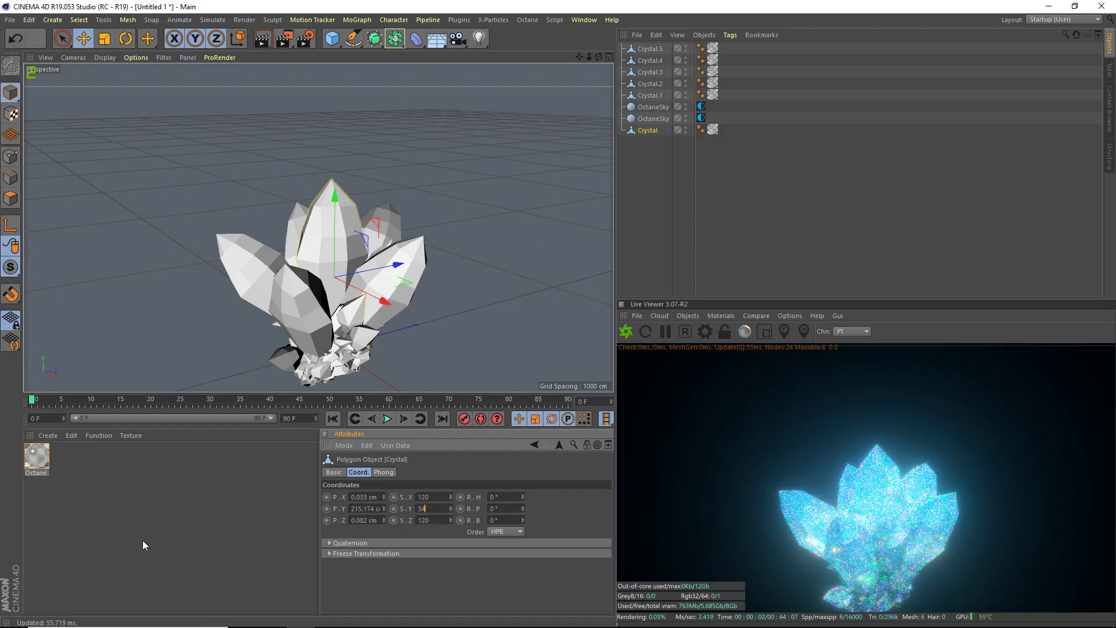
{"action": "type", "text": "0140"}
{"action": "key", "text": "Return"}
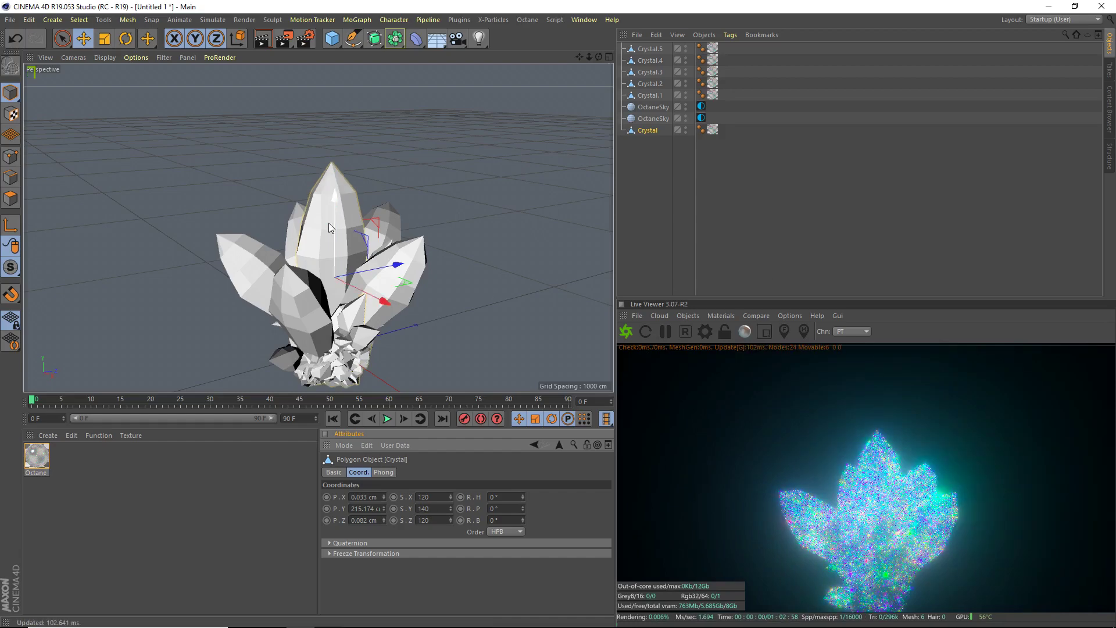
{"action": "left_click_drag", "start_coordinate": [329, 222], "coordinate": [330, 198]}
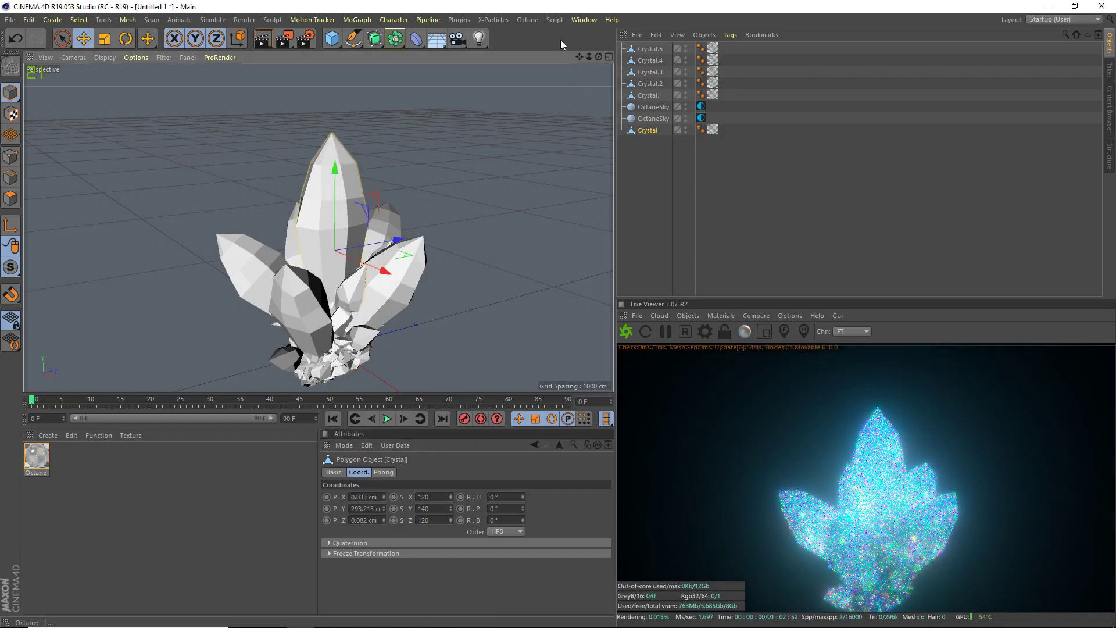
{"action": "left_click_drag", "start_coordinate": [577, 57], "coordinate": [585, 51]}
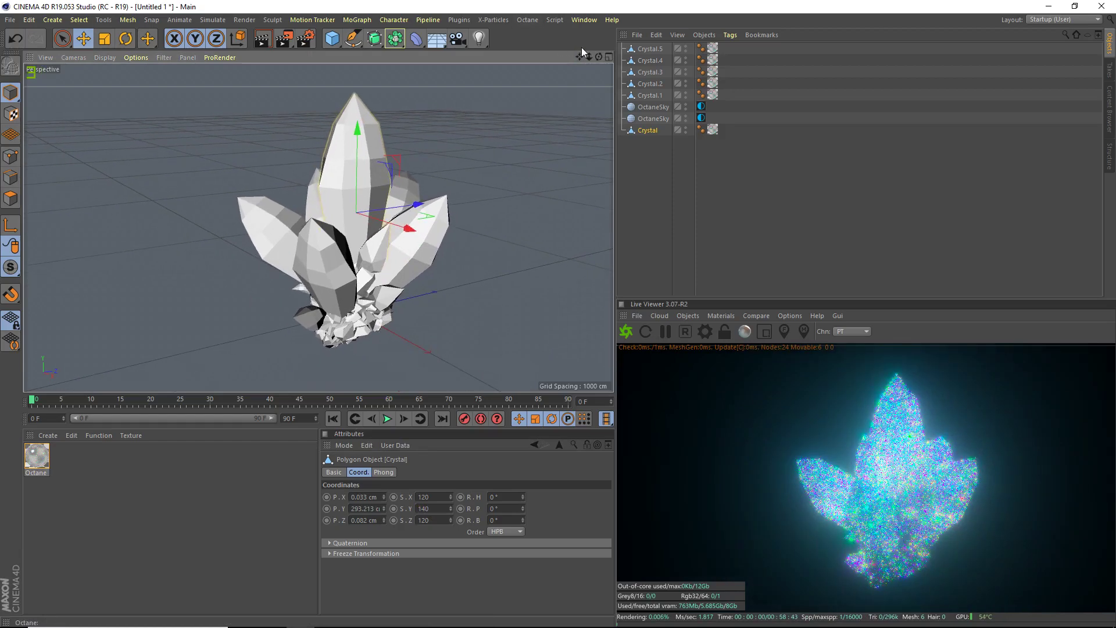